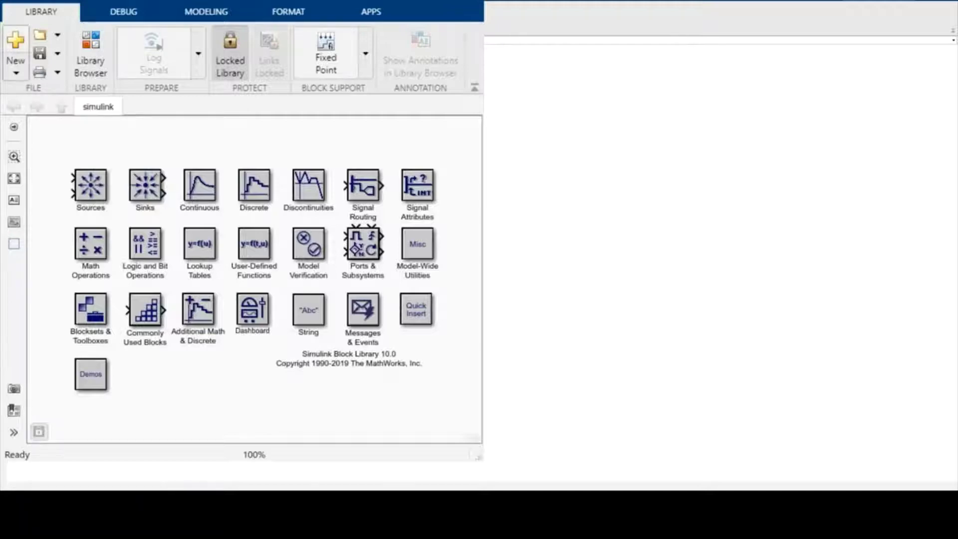
# Step: Create a new blank model and add three Sine Wave blocks stacked in a vertical column
pyautogui.click(16, 44)
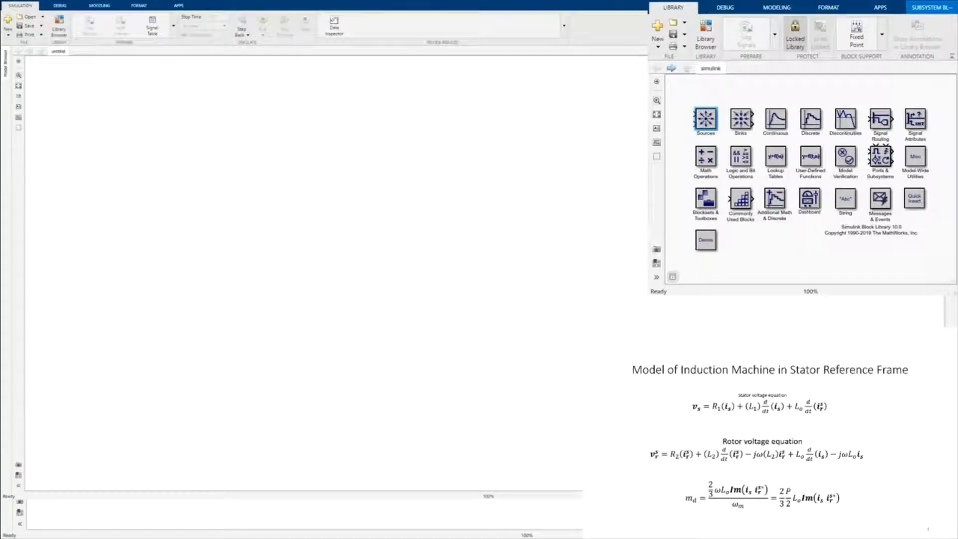
pyautogui.doubleClick(706, 119)
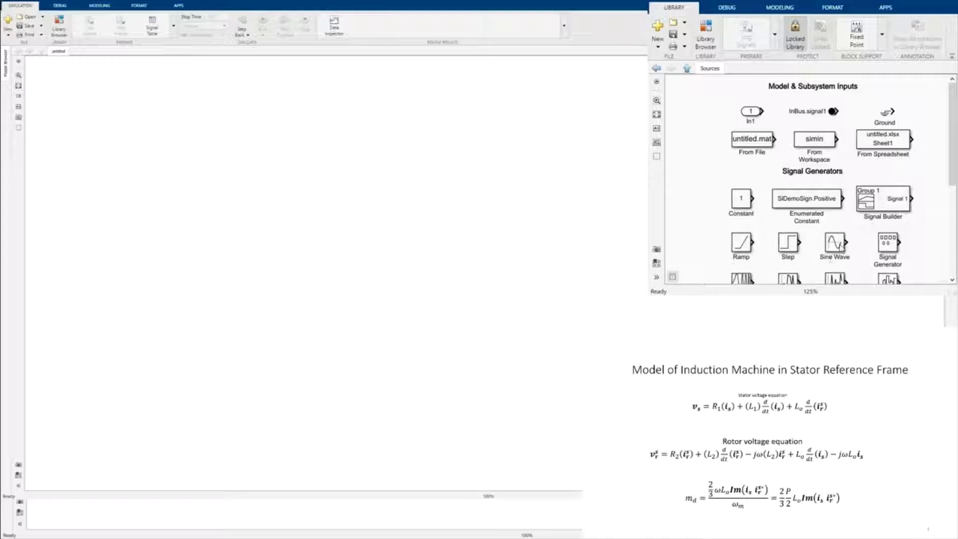
pyautogui.click(839, 245)
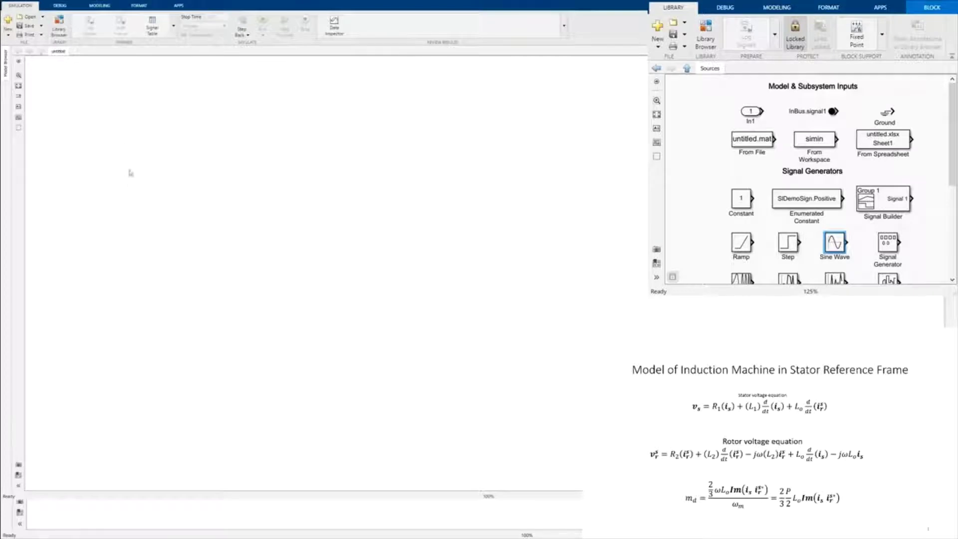
pyautogui.hotkey('ctrl', 'i')
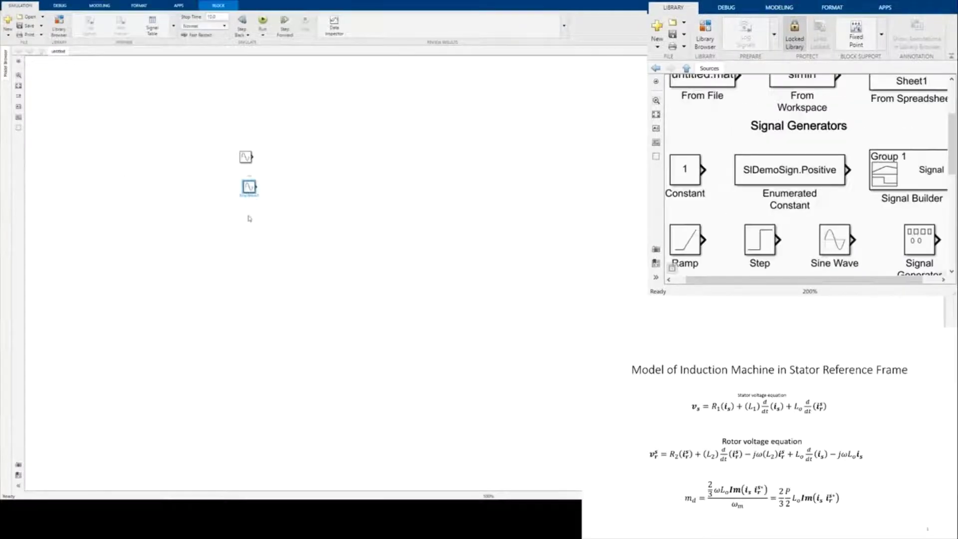
pyautogui.click(250, 218)
pyautogui.doubleClick(250, 218)
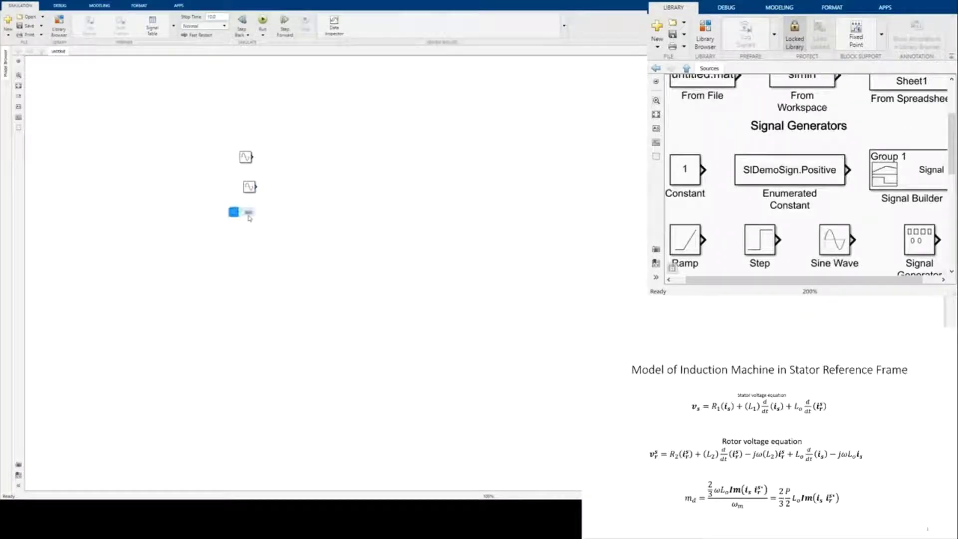
pyautogui.write('sin')
pyautogui.press('Return')
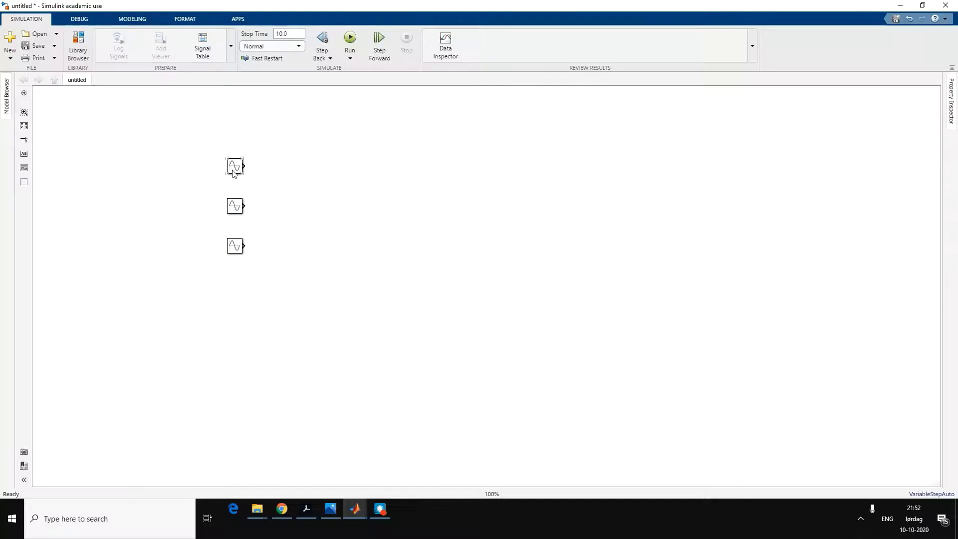
# Step: Set the first Sine Wave block's amplitude to 230*sqrt(2) and its frequency to 2*pi*50 rad/sec
pyautogui.doubleClick(233, 170)
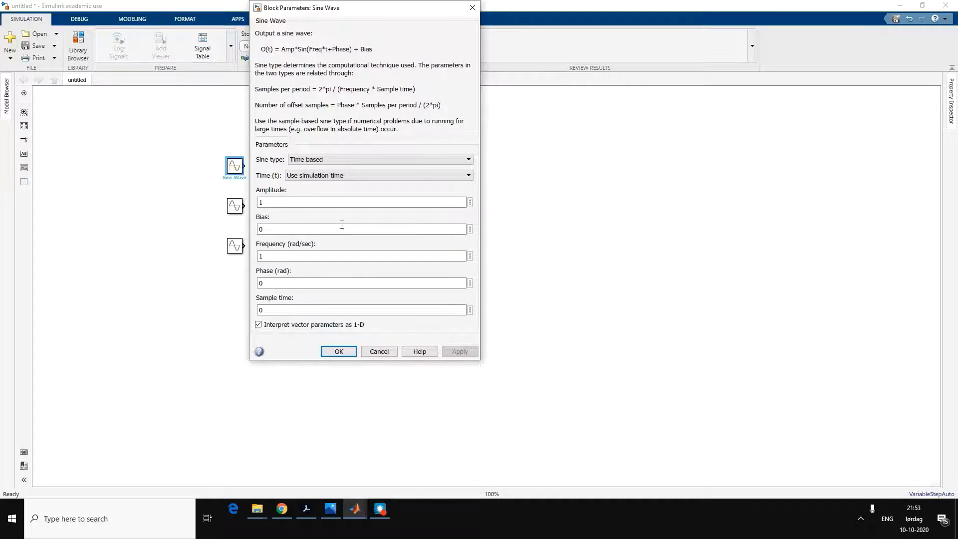
pyautogui.doubleClick(313, 202)
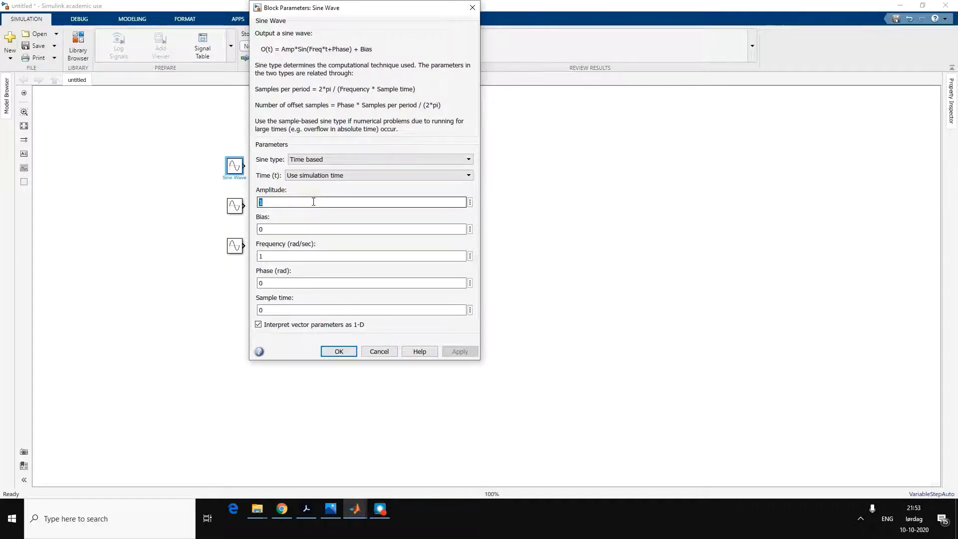
pyautogui.write('230*')
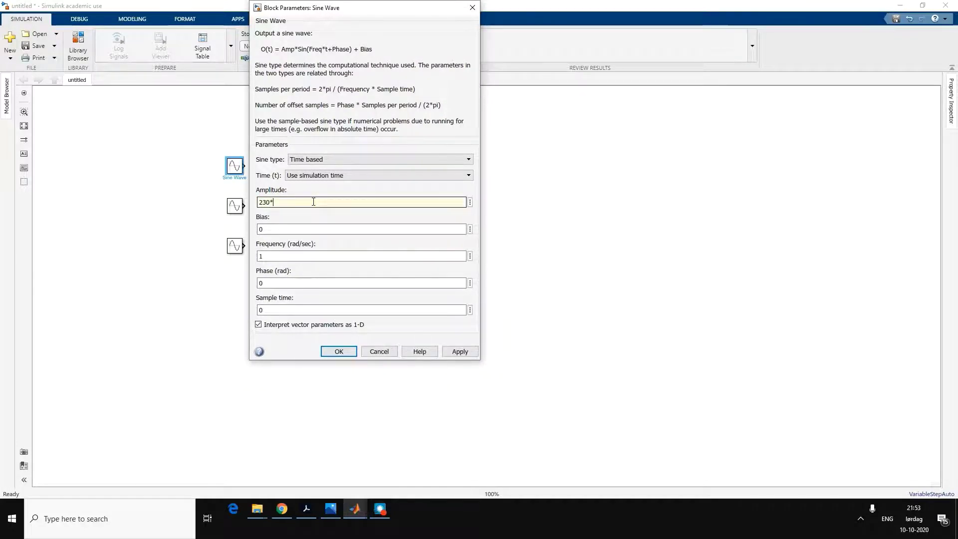
pyautogui.write('sqrt(')
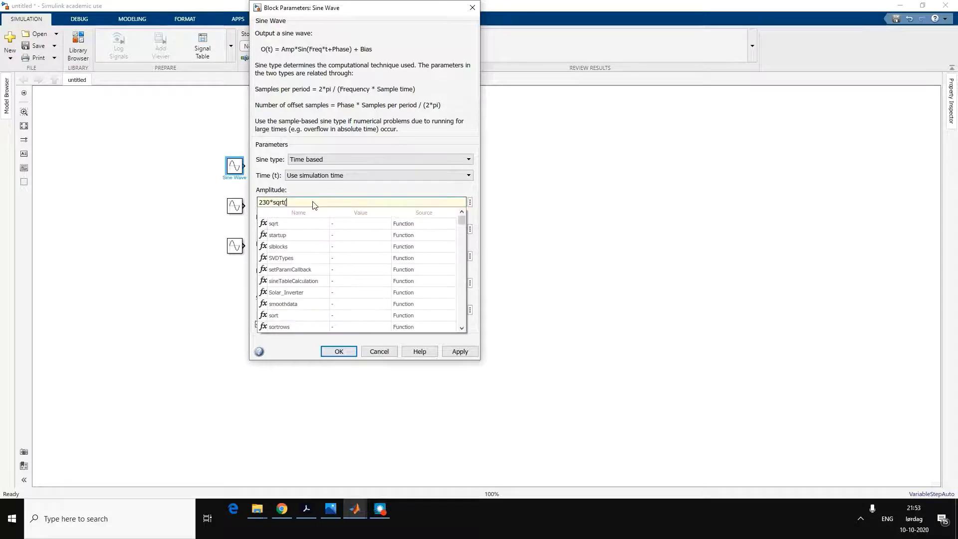
pyautogui.write('2)')
pyautogui.click(313, 205)
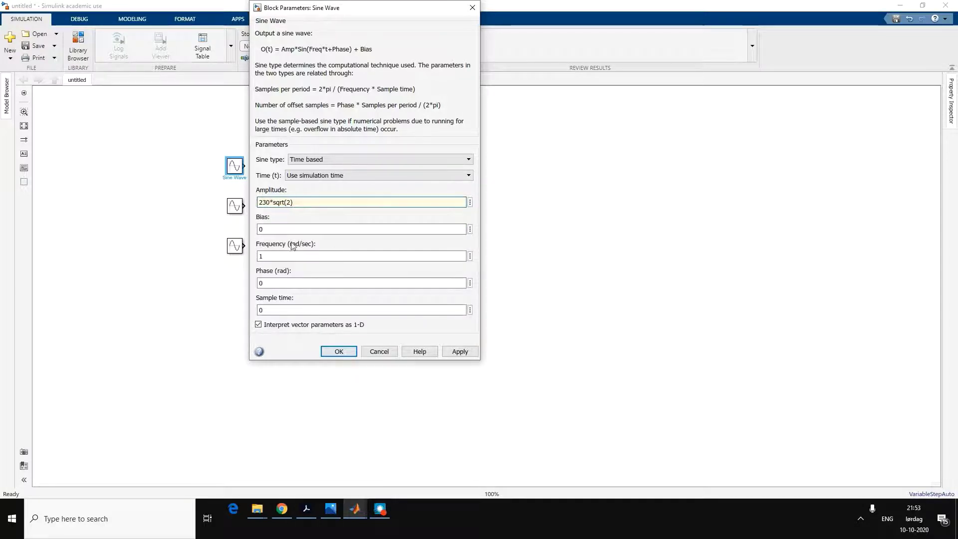
pyautogui.doubleClick(268, 257)
pyautogui.write('2*')
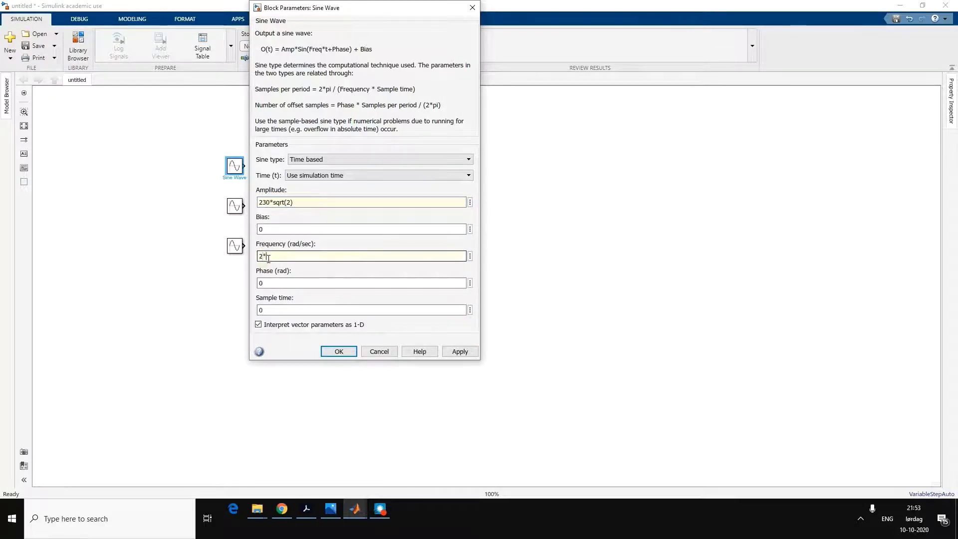
pyautogui.write('pi*50')
pyautogui.click(273, 283)
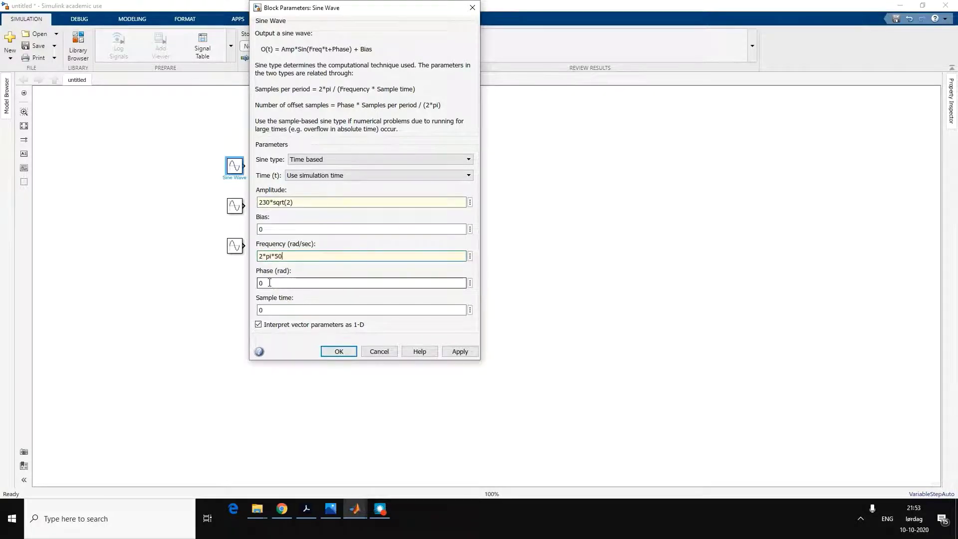
pyautogui.click(339, 351)
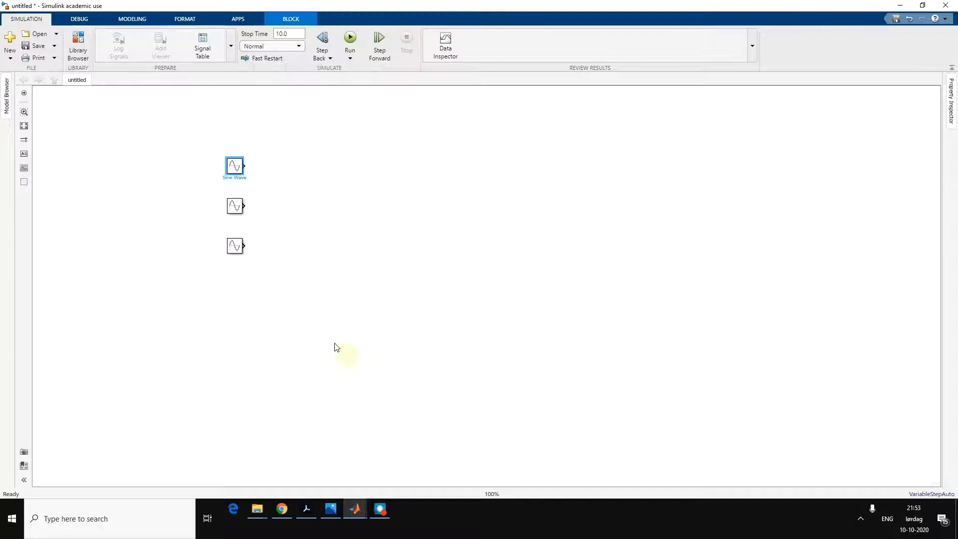
# Step: Set the second Sine Wave block's amplitude to 230*sqrt(2), frequency to 2*pi*50 rad/sec and phase to -2*pi/3 rad
pyautogui.doubleClick(232, 208)
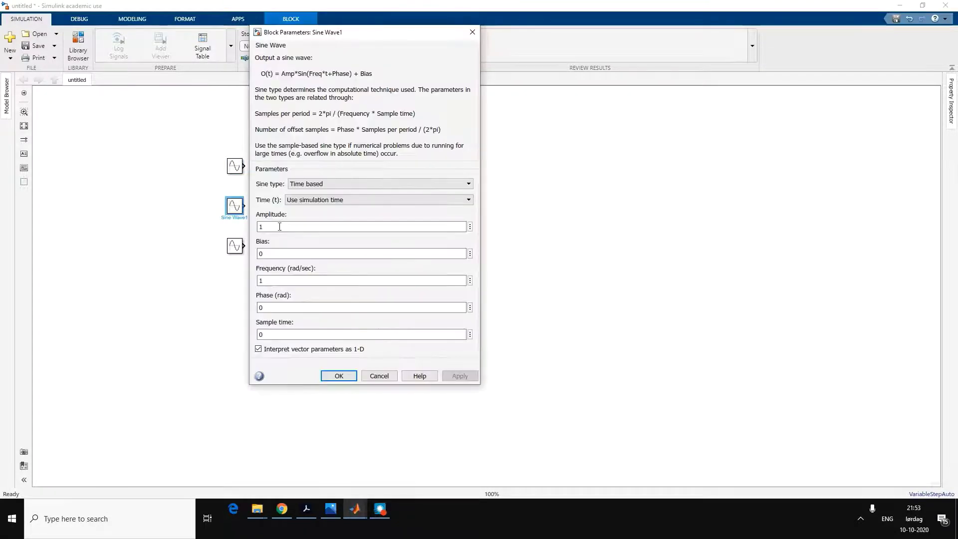
pyautogui.doubleClick(281, 226)
pyautogui.write('230')
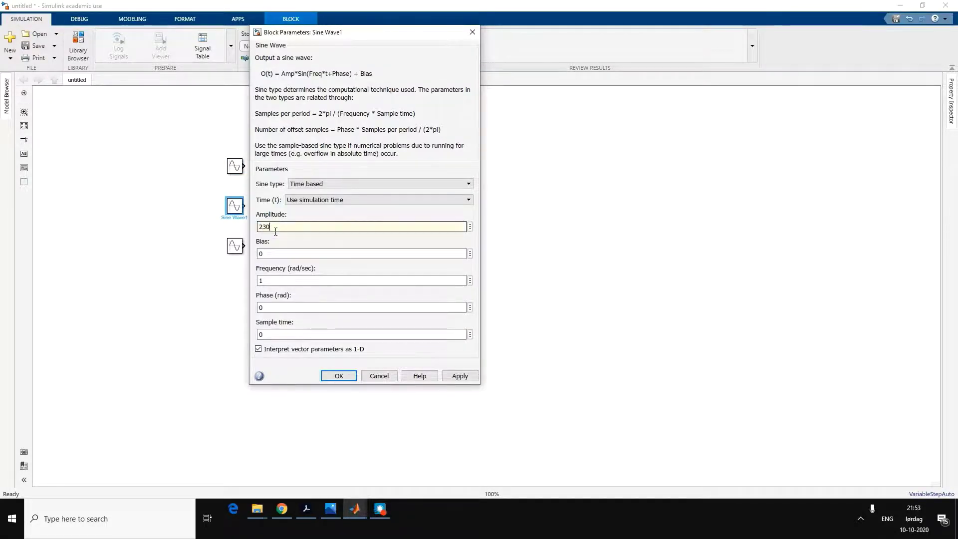
pyautogui.write('*sqrt')
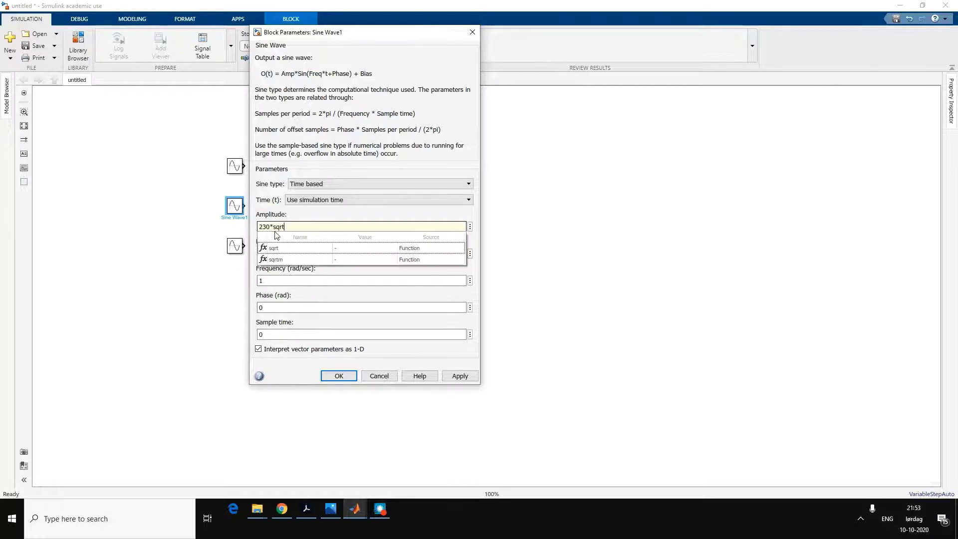
pyautogui.write('(2)')
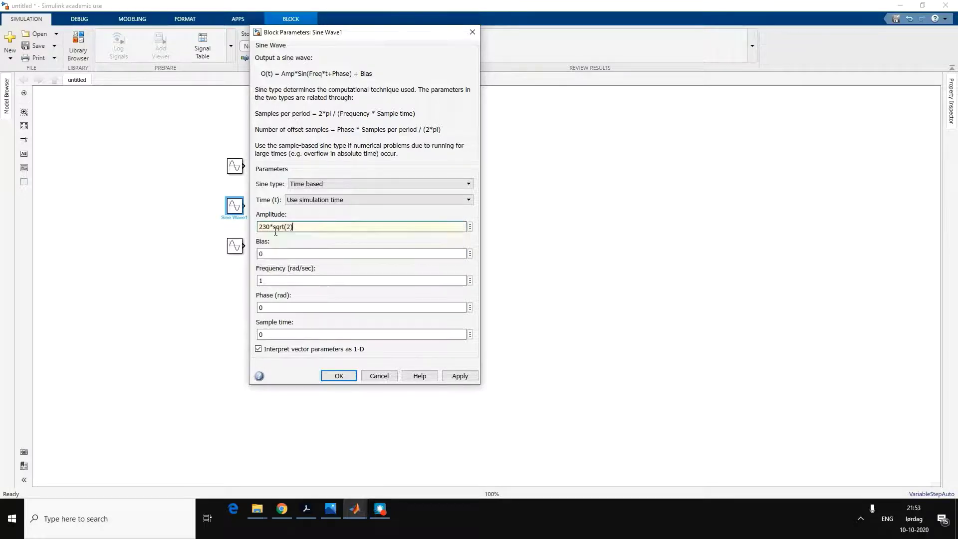
pyautogui.doubleClick(278, 281)
pyautogui.write('2*pi*50')
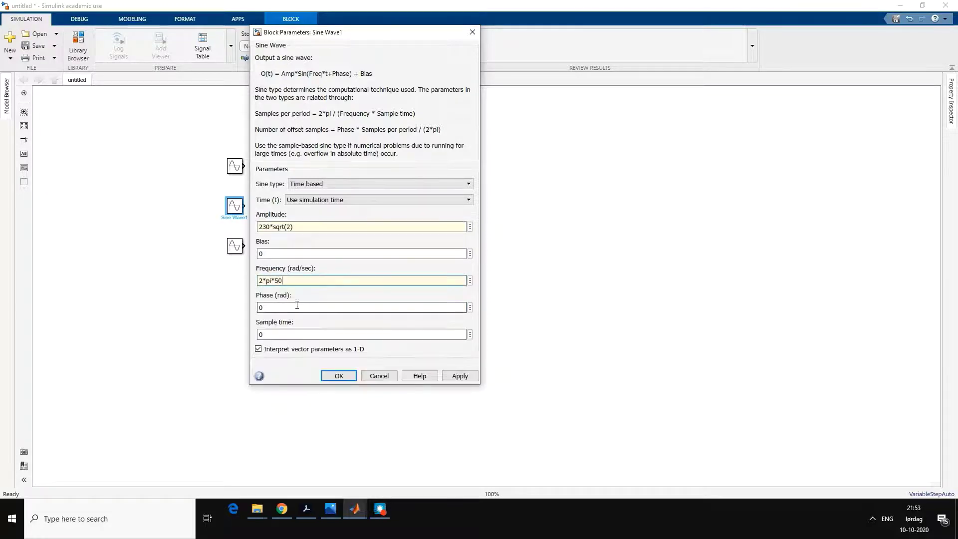
pyautogui.doubleClick(260, 308)
pyautogui.write('-')
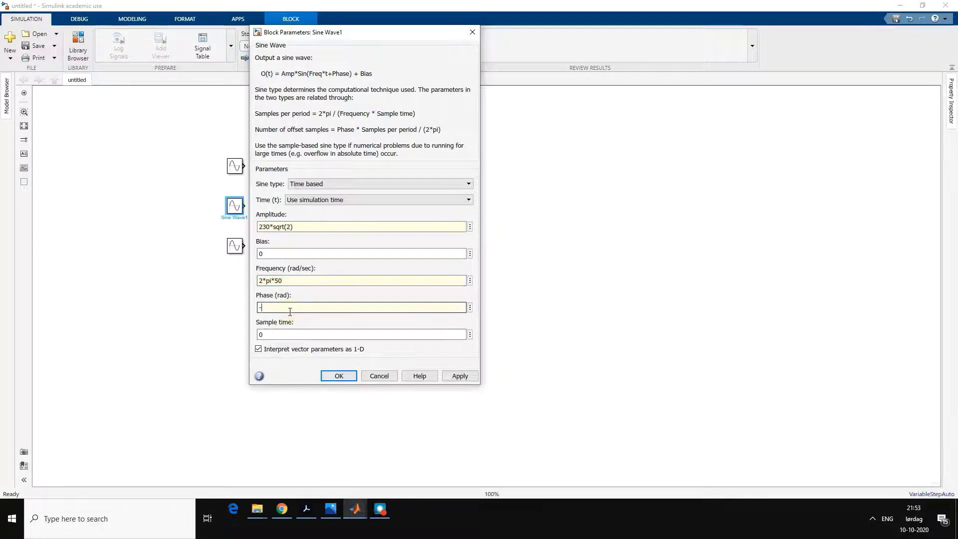
pyautogui.write('2*pi/3')
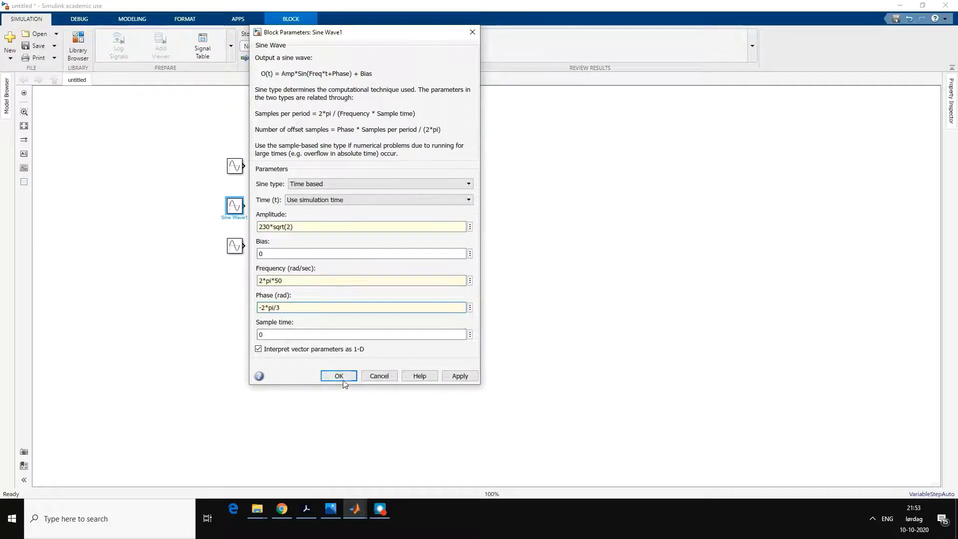
pyautogui.click(343, 378)
# Step: Set the third Sine Wave block's amplitude to 230*sqrt(2), frequency to 2*pi*50 rad/sec and phase to -4*pi/3 rad
pyautogui.doubleClick(234, 246)
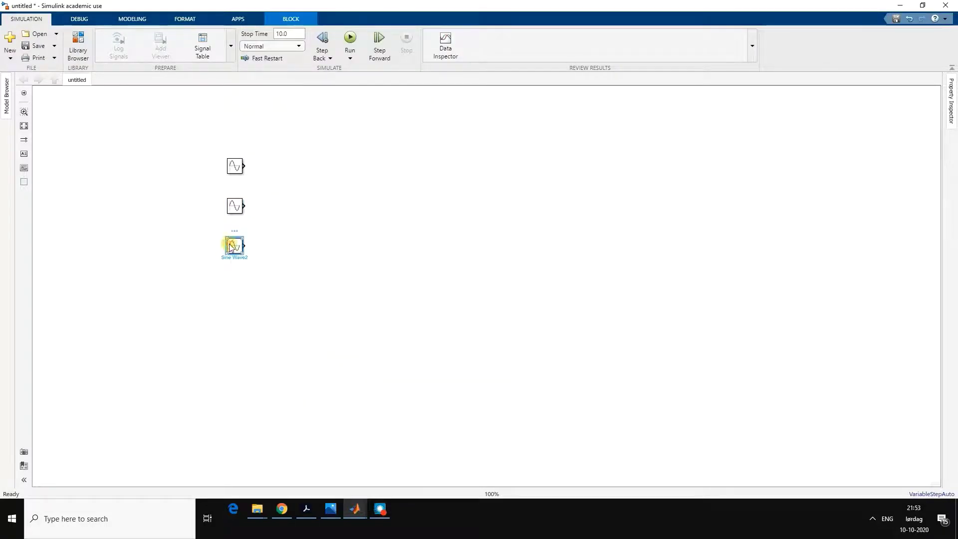
pyautogui.doubleClick(295, 267)
pyautogui.write('230')
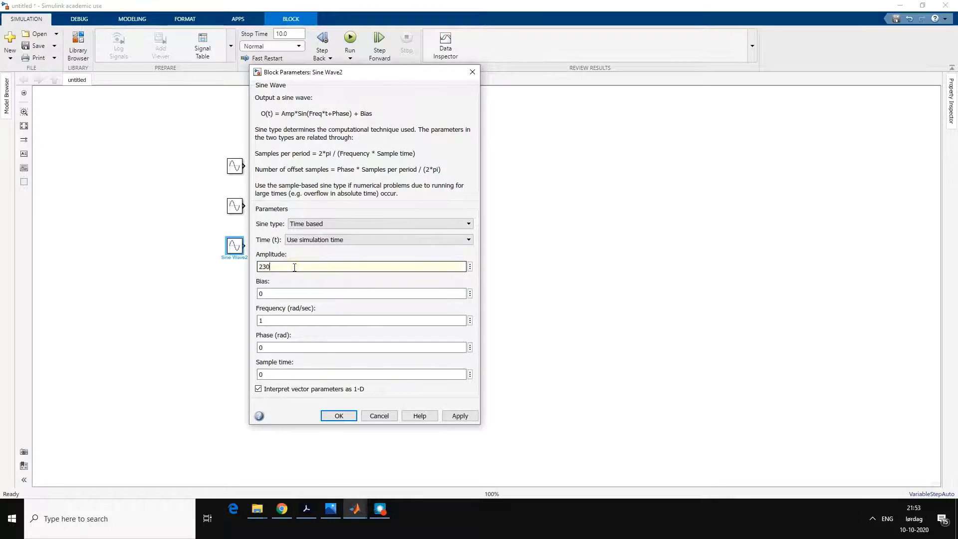
pyautogui.write('*sqrt(2')
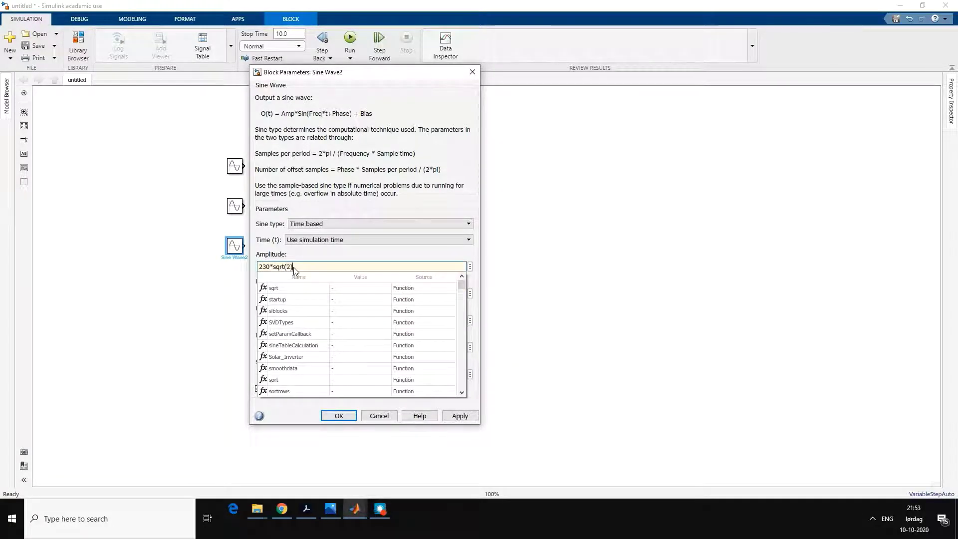
pyautogui.write(')')
pyautogui.doubleClick(277, 324)
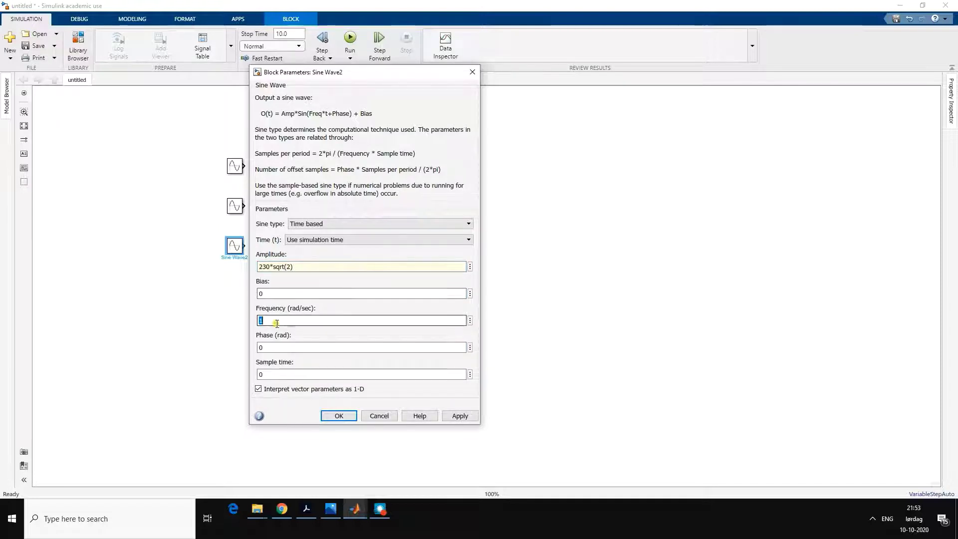
pyautogui.write('2*pi*50')
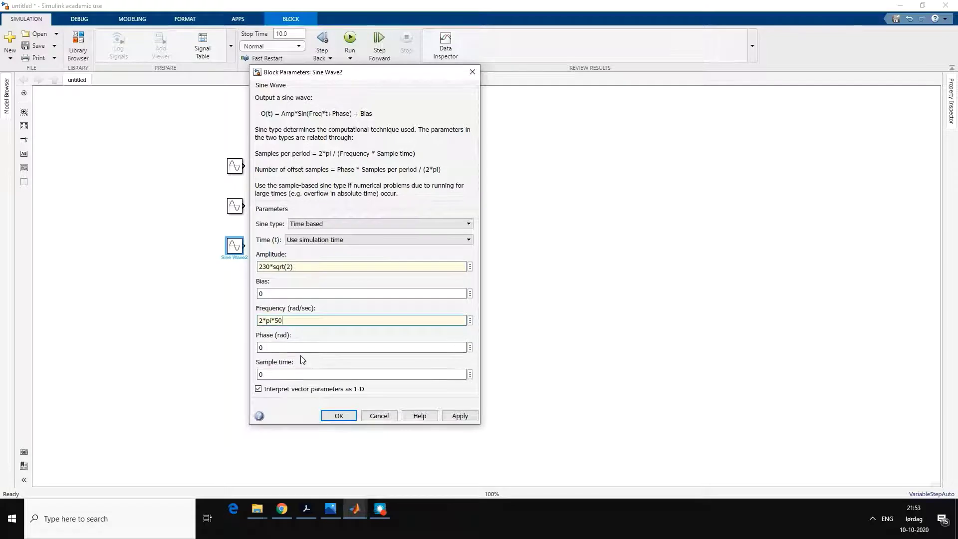
pyautogui.doubleClick(302, 348)
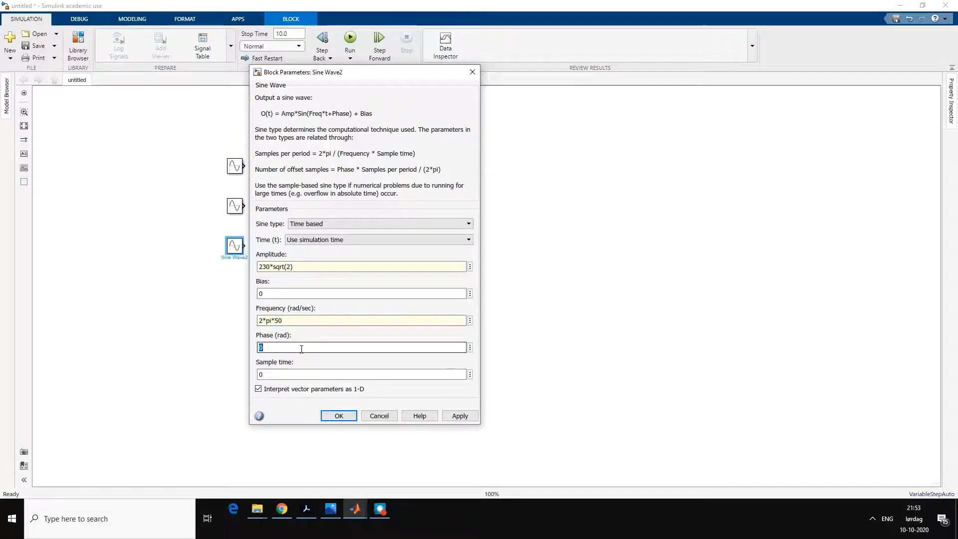
pyautogui.write('-4*pi/3')
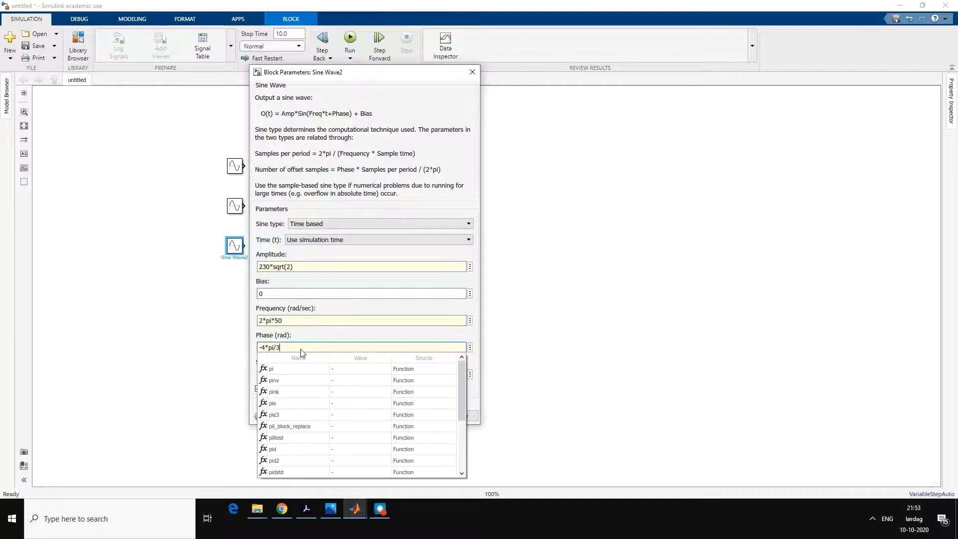
pyautogui.press('Escape')
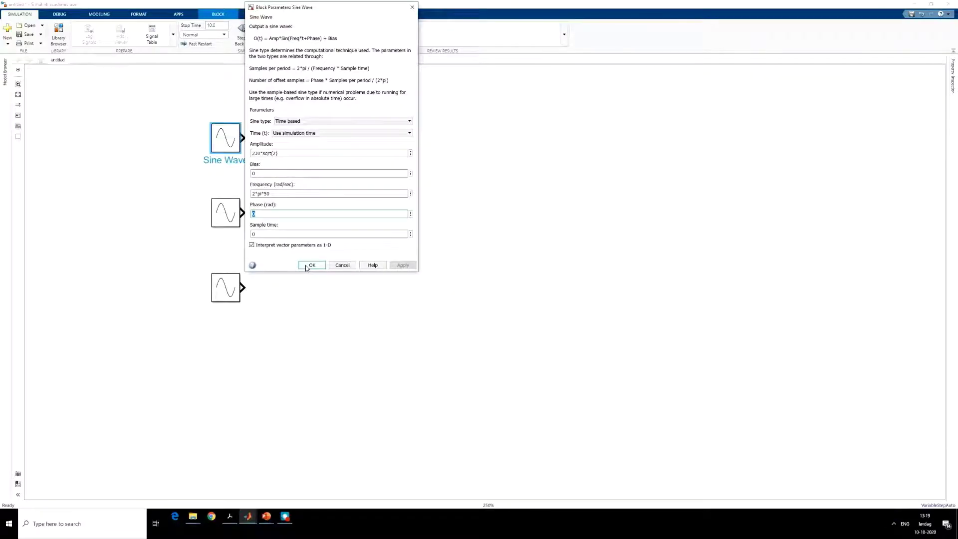
pyautogui.click(307, 266)
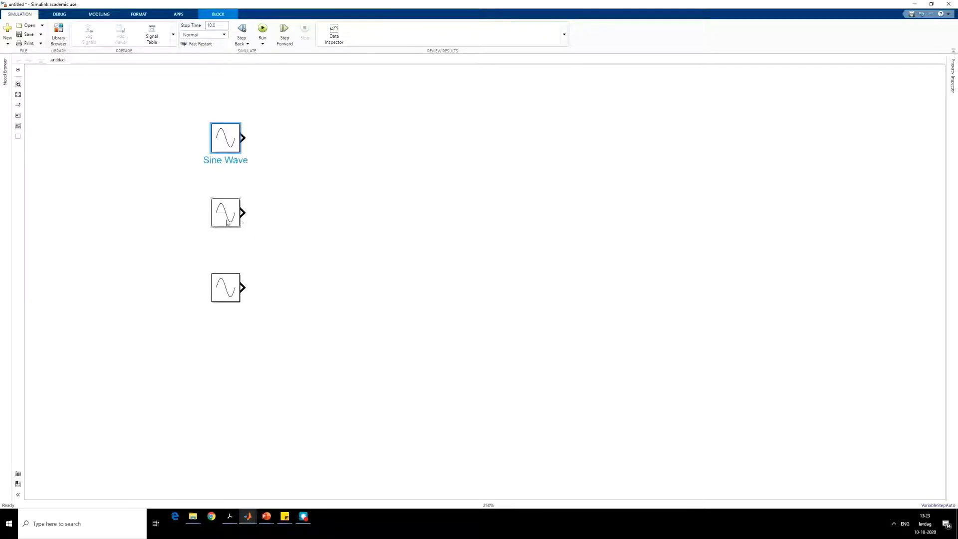
pyautogui.click(227, 221)
pyautogui.click(225, 290)
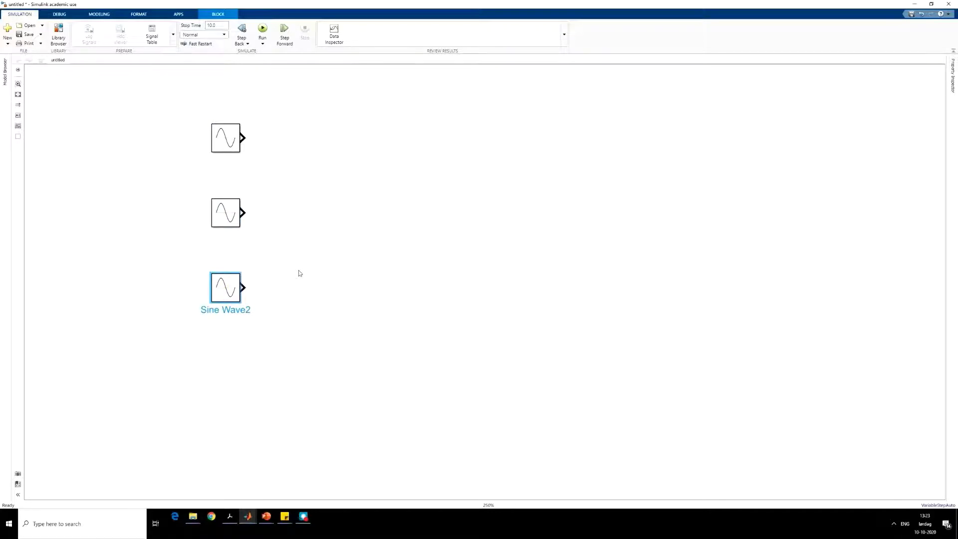
pyautogui.click(223, 136)
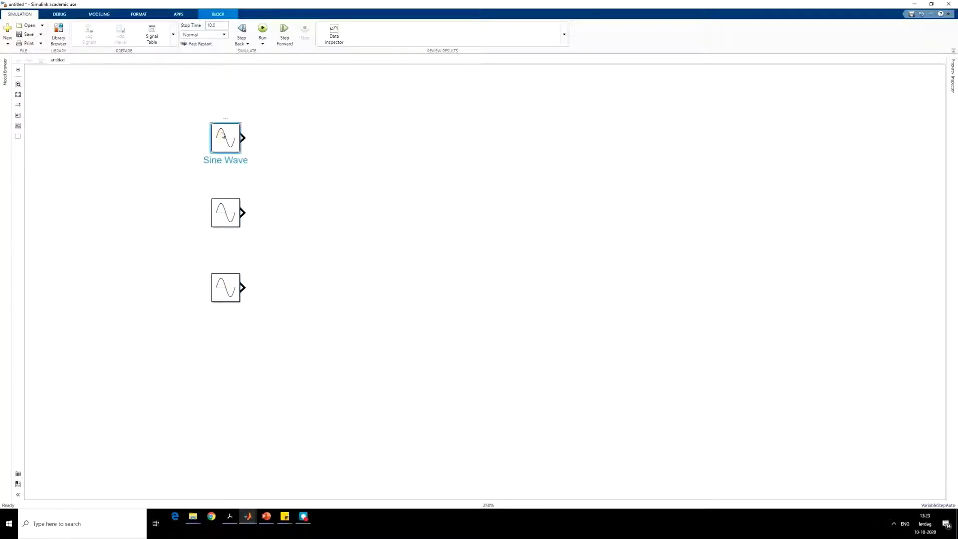
# Step: Add a Gain block with a gain of -1/2 beside the Sine Wave blocks
pyautogui.doubleClick(353, 149)
pyautogui.write('gain')
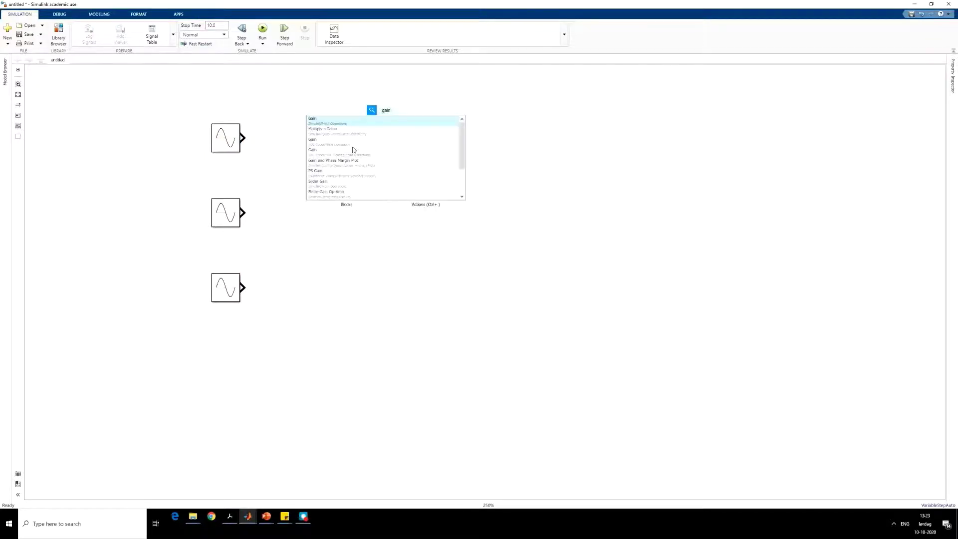
pyautogui.press('Return')
pyautogui.write('-1/2')
pyautogui.press('Return')
# Step: Duplicate the -1/2 Gain block and connect the two gains to the second and third Sine Wave outputs
pyautogui.moveTo(387, 115); pyautogui.dragTo(367, 298)
pyautogui.click(315, 214)
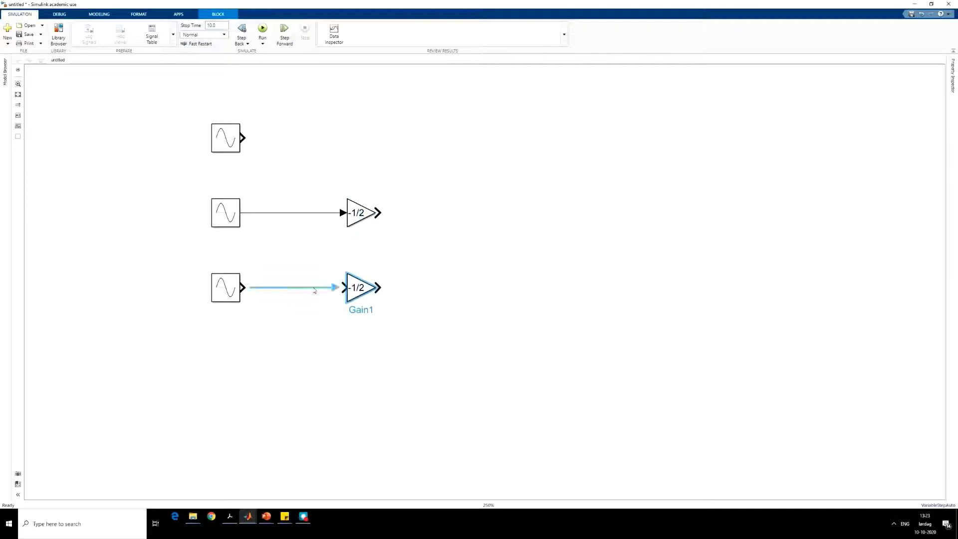
pyautogui.click(315, 289)
# Step: Add a Sum block with the signs +++ near the outputs of the -1/2 Gain blocks
pyautogui.doubleClick(415, 182)
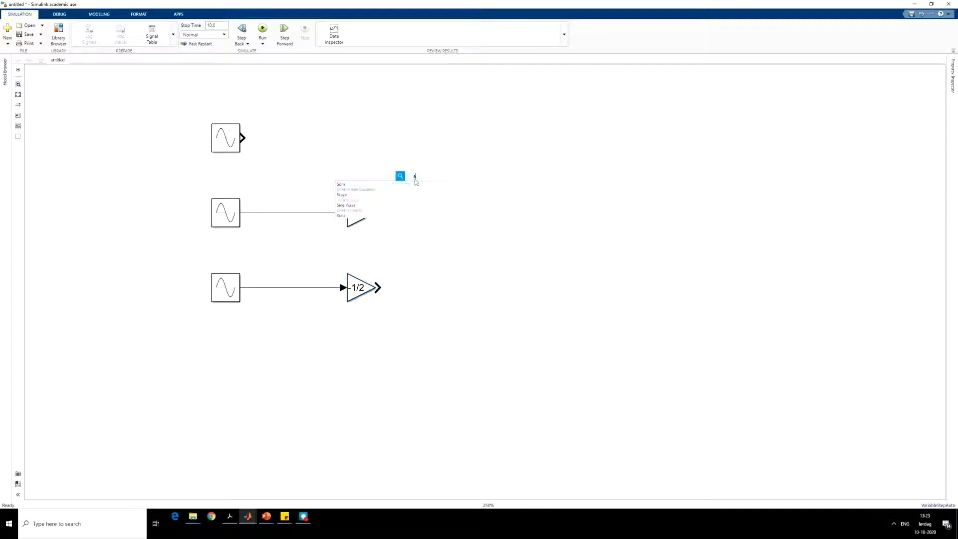
pyautogui.write('sum')
pyautogui.press('Return')
pyautogui.write('+++')
pyautogui.press('Return')
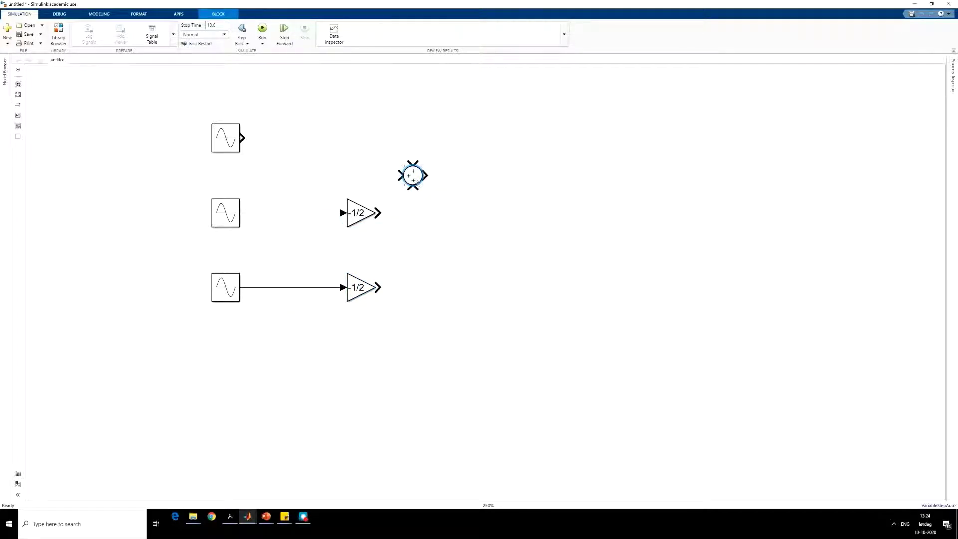
# Step: Connect the first Sine Wave output and both -1/2 Gain outputs to the three inputs of the Sum block
pyautogui.moveTo(418, 182)
pyautogui.mouseDown()
pyautogui.moveTo(455, 220)
pyautogui.moveTo(243, 138)
pyautogui.mouseUp()
pyautogui.click(415, 213)
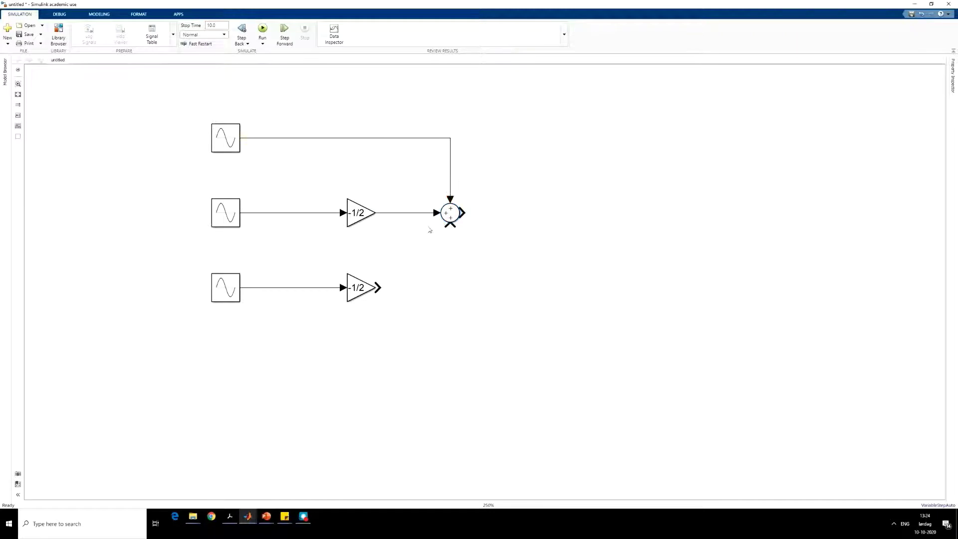
pyautogui.moveTo(450, 226); pyautogui.dragTo(379, 287)
# Step: Draw an output signal line from the Sum block and label it V_alpha
pyautogui.moveTo(462, 212); pyautogui.dragTo(545, 213)
pyautogui.click(495, 214)
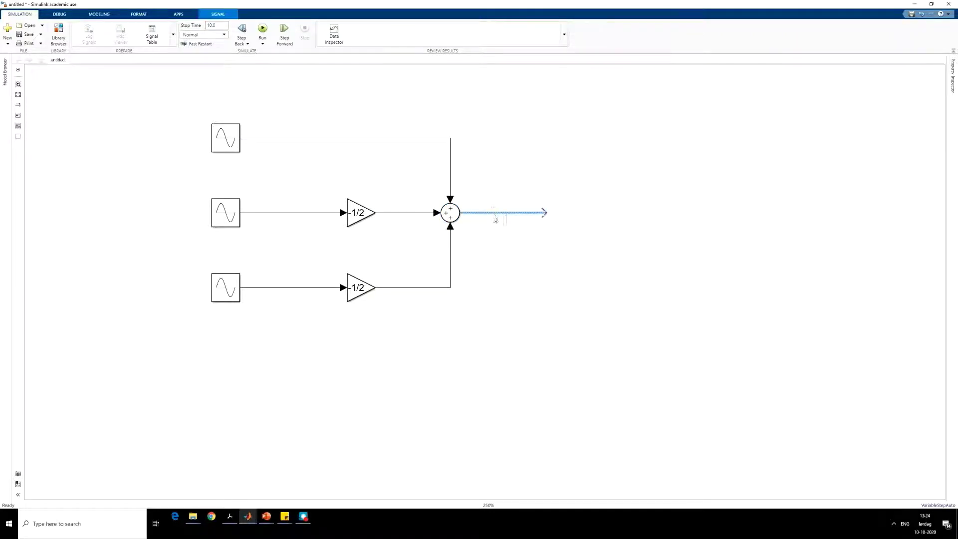
pyautogui.doubleClick(495, 218)
pyautogui.write('V_alpha')
pyautogui.click(305, 193)
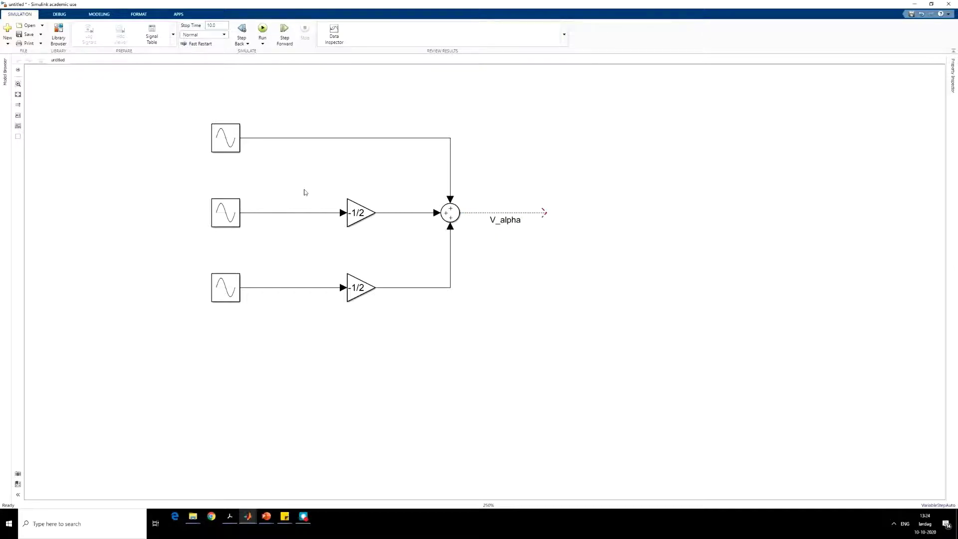
# Step: Branch the second and third Sine Wave signals down to the free area below the Gain blocks
pyautogui.click(222, 220)
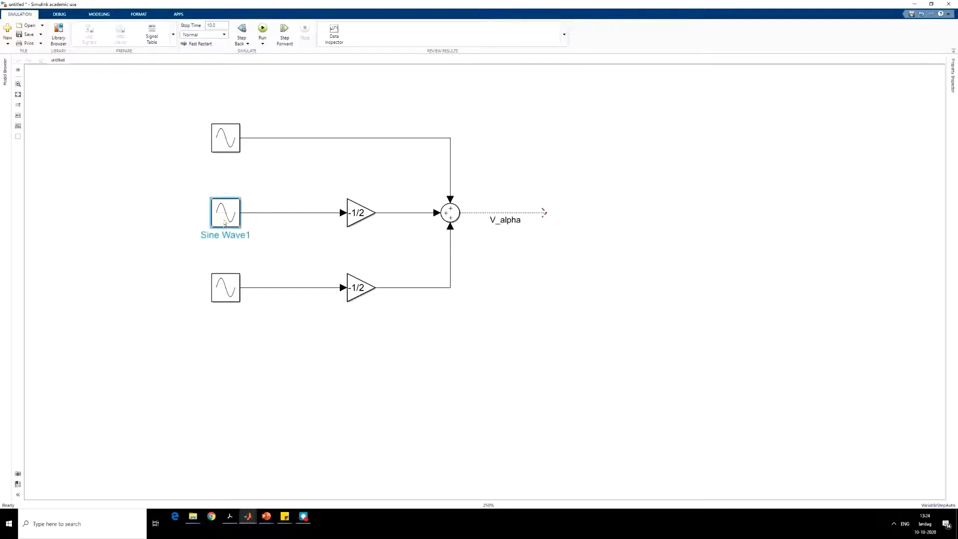
pyautogui.click(224, 288)
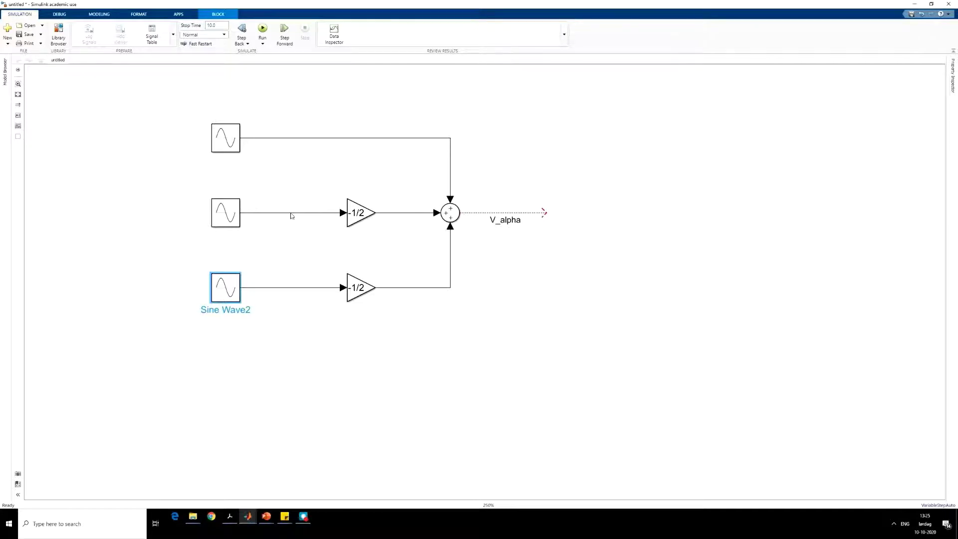
pyautogui.moveTo(291, 213); pyautogui.dragTo(359, 365)
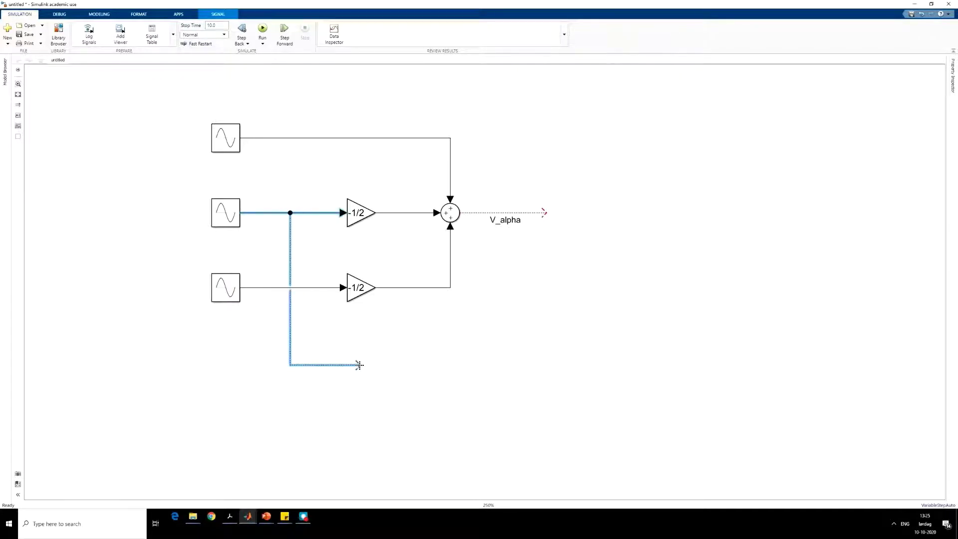
pyautogui.moveTo(267, 288)
pyautogui.mouseDown()
pyautogui.moveTo(271, 340)
pyautogui.moveTo(325, 402)
pyautogui.moveTo(268, 402)
pyautogui.mouseUp()
# Step: Duplicate the Sum block below the gains with one plus and one minus input, and connect the second and third phase branches
pyautogui.moveTo(455, 218); pyautogui.dragTo(367, 368)
pyautogui.doubleClick(399, 381)
pyautogui.press('Return')
pyautogui.moveTo(279, 403); pyautogui.dragTo(268, 400)
# Step: Duplicate a -1/2 Gain block at the output of the lower Sum block and set its gain to sqrt(3)/2
pyautogui.moveTo(364, 288); pyautogui.dragTo(432, 367)
pyautogui.click(388, 367)
pyautogui.click(432, 368)
pyautogui.doubleClick(435, 368)
pyautogui.write('sqrt(3)/2')
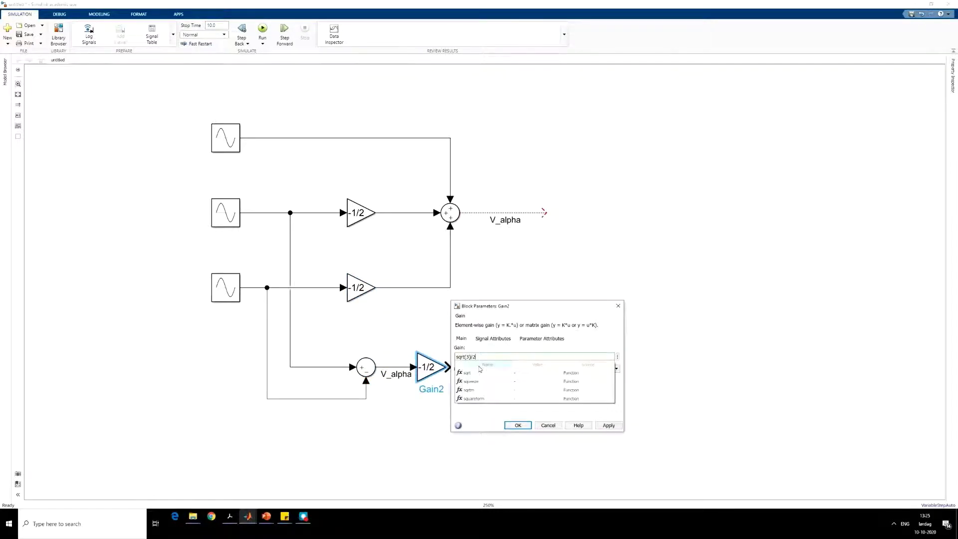
pyautogui.press('Return')
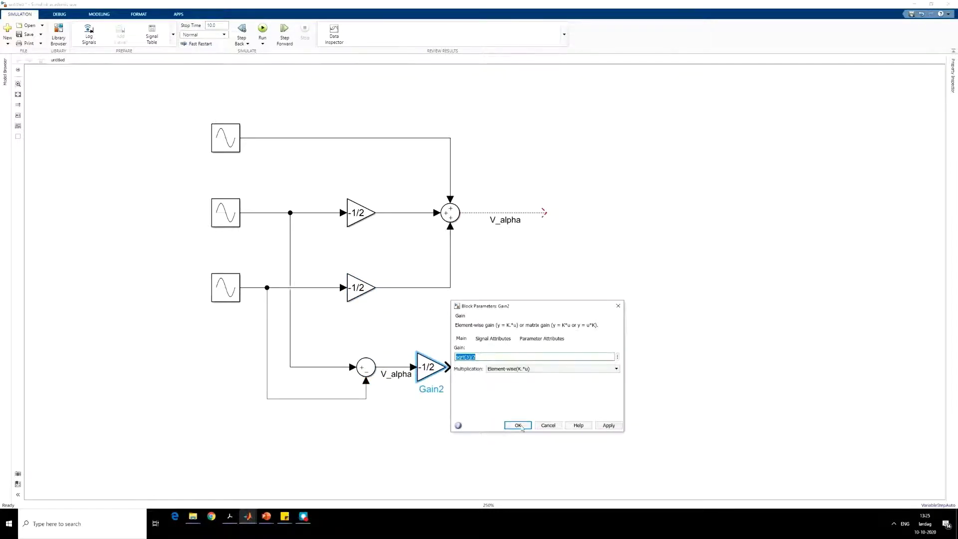
# Step: Draw an output signal line from the sqrt(3)/2 Gain block and label it V-beta
pyautogui.moveTo(446, 381); pyautogui.dragTo(574, 370)
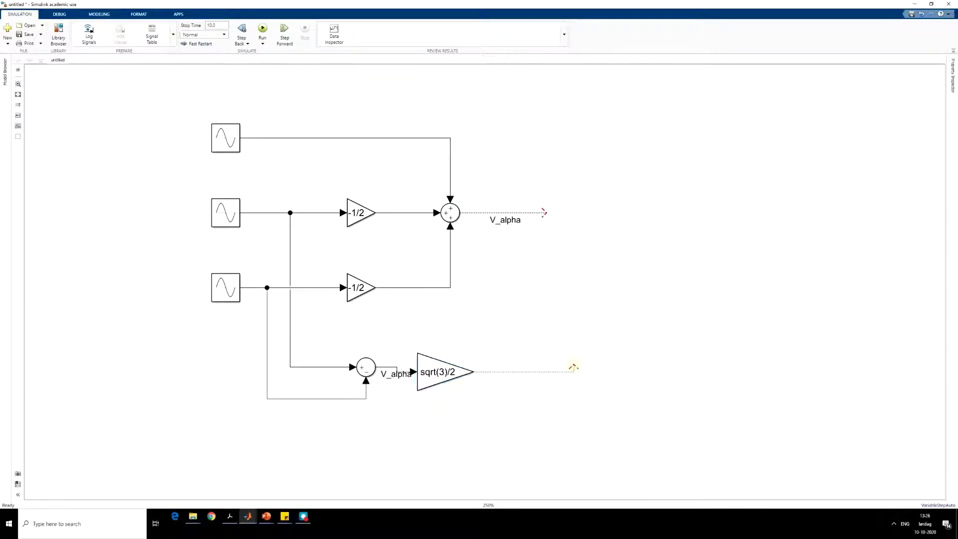
pyautogui.doubleClick(525, 371)
pyautogui.write('V-')
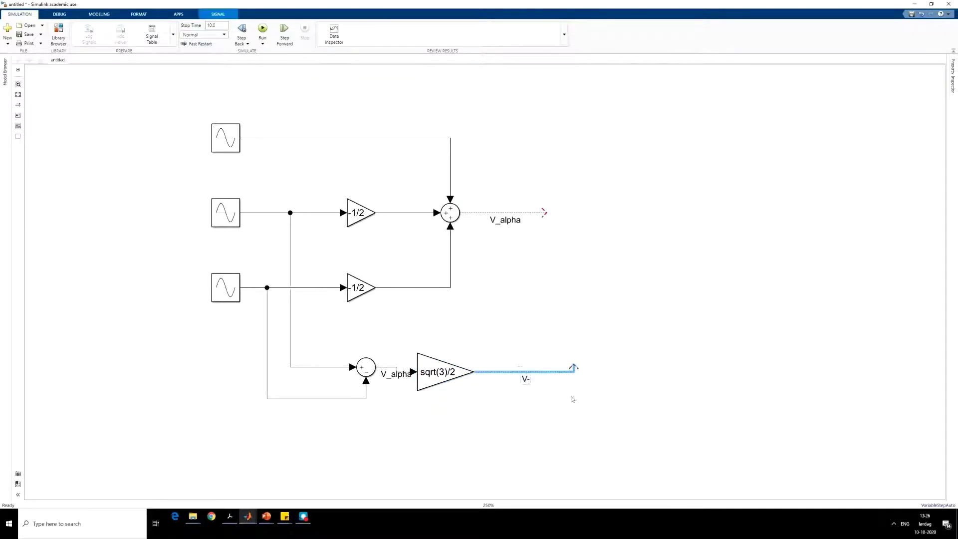
pyautogui.write('beta')
pyautogui.click(586, 260)
# Step: Add a Real-Imag to Complex block between the V_alpha and V-beta signal ends
pyautogui.doubleClick(585, 259)
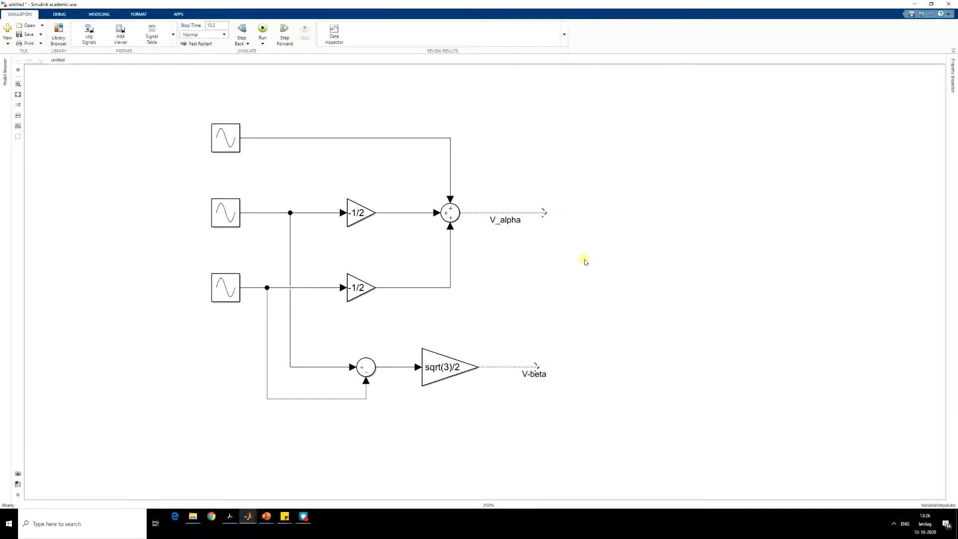
pyautogui.write('real')
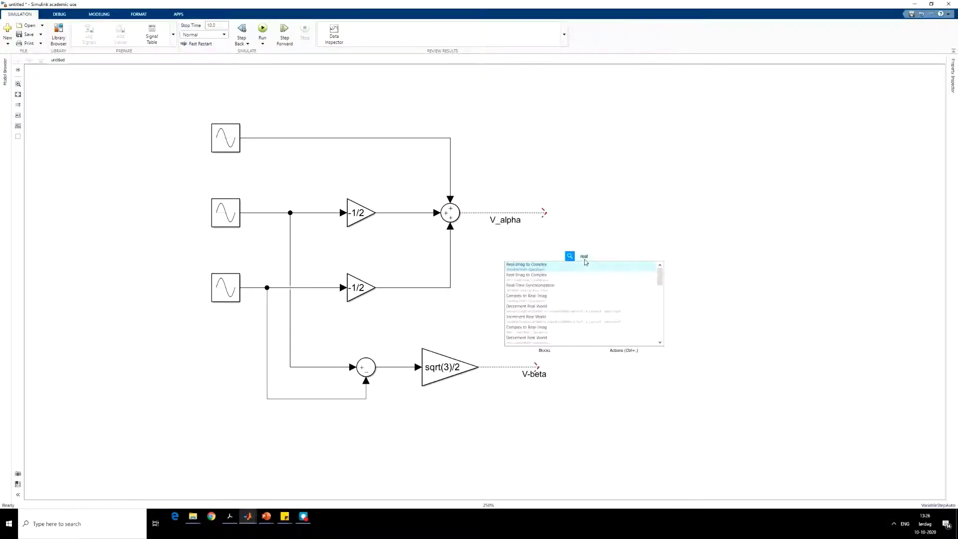
pyautogui.click(538, 274)
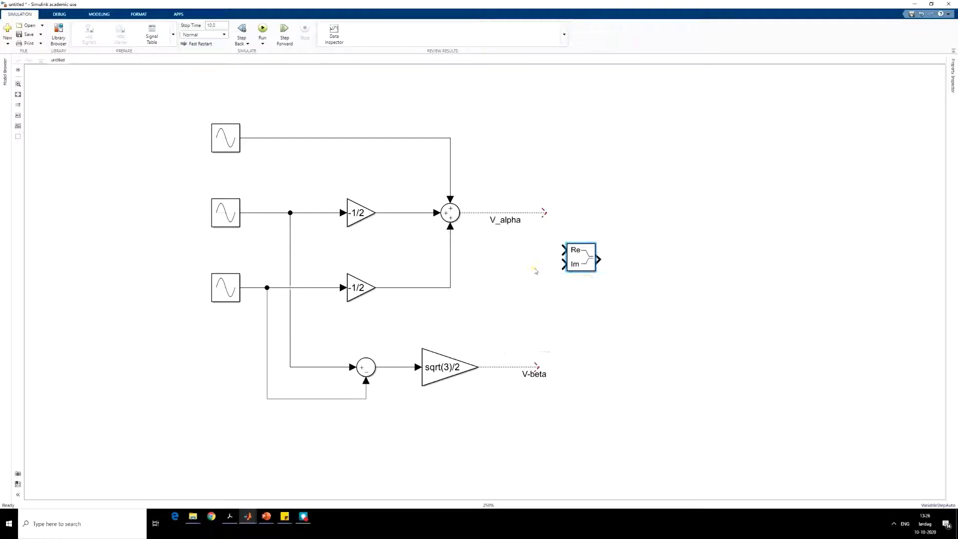
pyautogui.doubleClick(536, 272)
pyautogui.click(639, 249)
# Step: Reposition the Real-Imag to Complex block and connect V_alpha to its Re input and V-beta to its Im input
pyautogui.moveTo(583, 254); pyautogui.dragTo(594, 239)
pyautogui.moveTo(573, 236); pyautogui.dragTo(547, 213)
pyautogui.moveTo(572, 250)
pyautogui.mouseDown()
pyautogui.moveTo(547, 310)
pyautogui.moveTo(542, 364)
pyautogui.mouseUp()
# Step: Draw an output signal line from the Real-Imag to Complex block and label it V_phase
pyautogui.moveTo(607, 245); pyautogui.dragTo(664, 242)
pyautogui.doubleClick(639, 245)
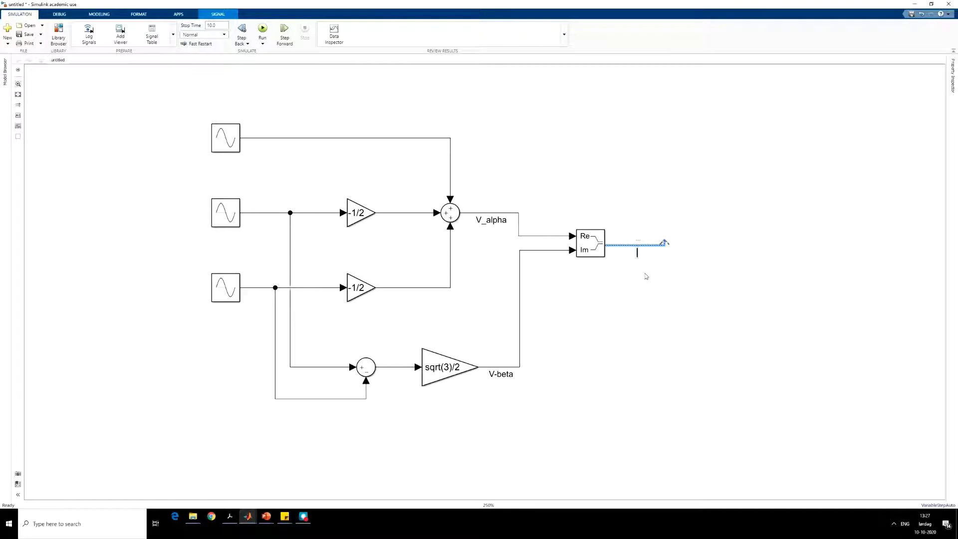
pyautogui.write('V_phase')
pyautogui.click(646, 276)
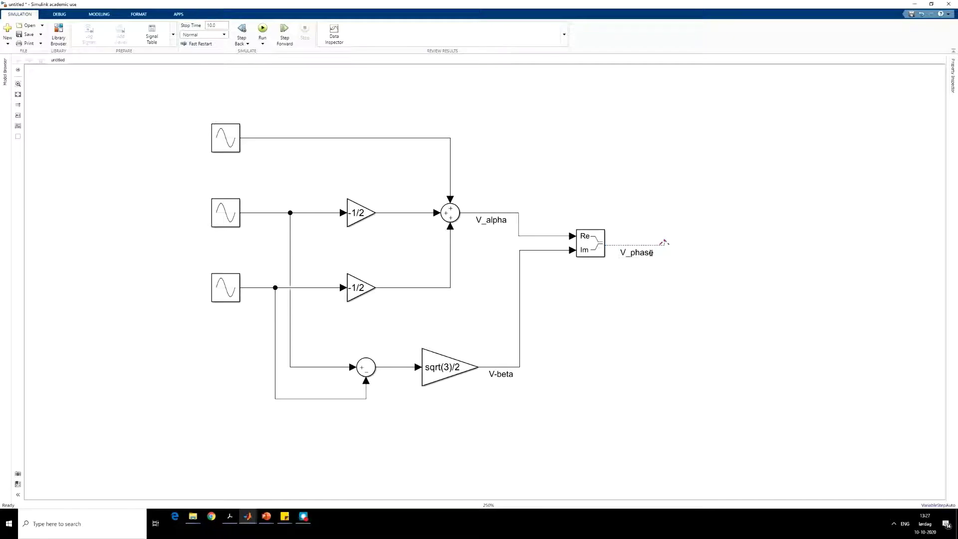
# Step: Create a subsystem from all the gain, sum and Real-Imag to Complex blocks, leaving out the Sine Wave blocks
pyautogui.moveTo(248, 115); pyautogui.dragTo(620, 429)
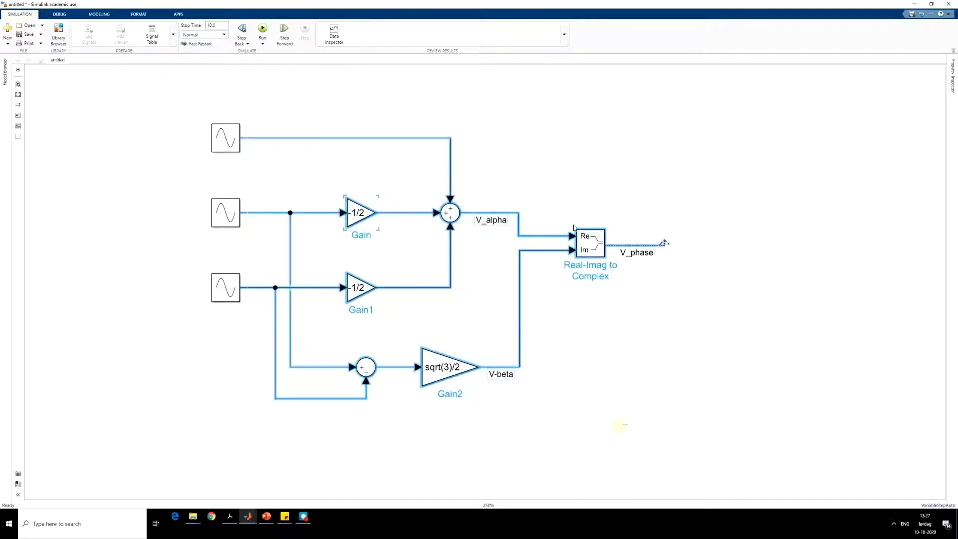
pyautogui.rightClick(594, 243)
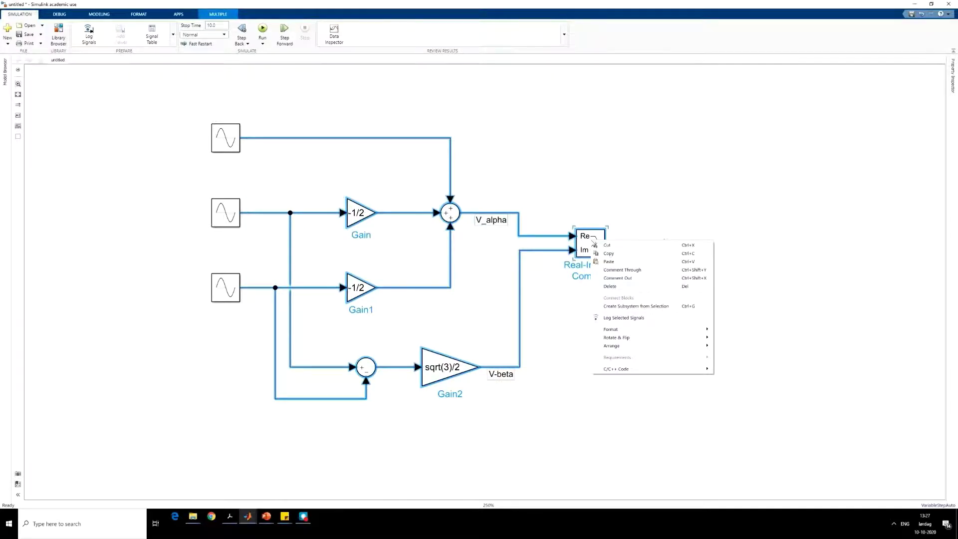
pyautogui.click(629, 308)
# Step: Rename the subsystem as "3-ph to 2-ph transformation block"
pyautogui.doubleClick(418, 323)
pyautogui.press('BackSpace')
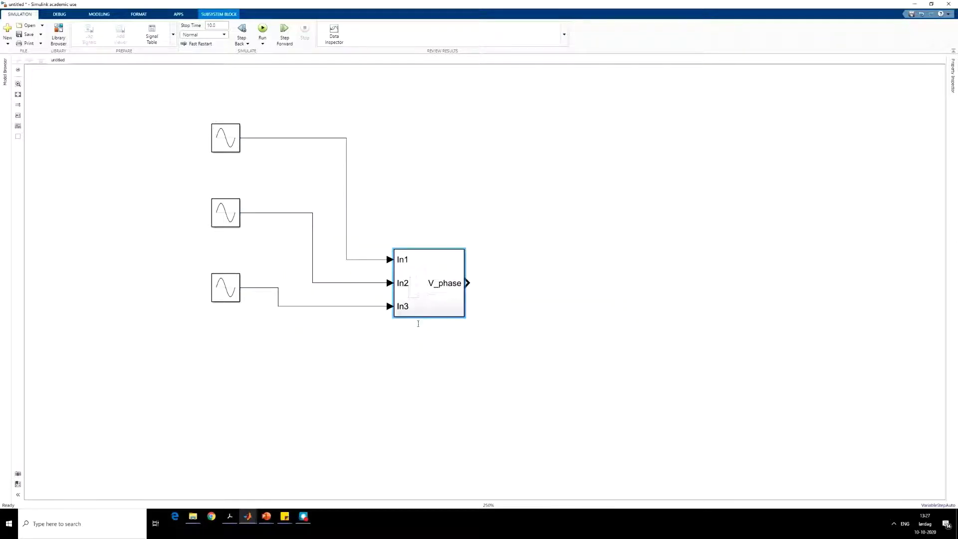
pyautogui.write('3-ph to 2-ph itransfom')
pyautogui.press('BackSpace')
pyautogui.write('rmation block')
# Step: Open the transformation subsystem and rename its first and second input ports as V1 and V2
pyautogui.doubleClick(430, 280)
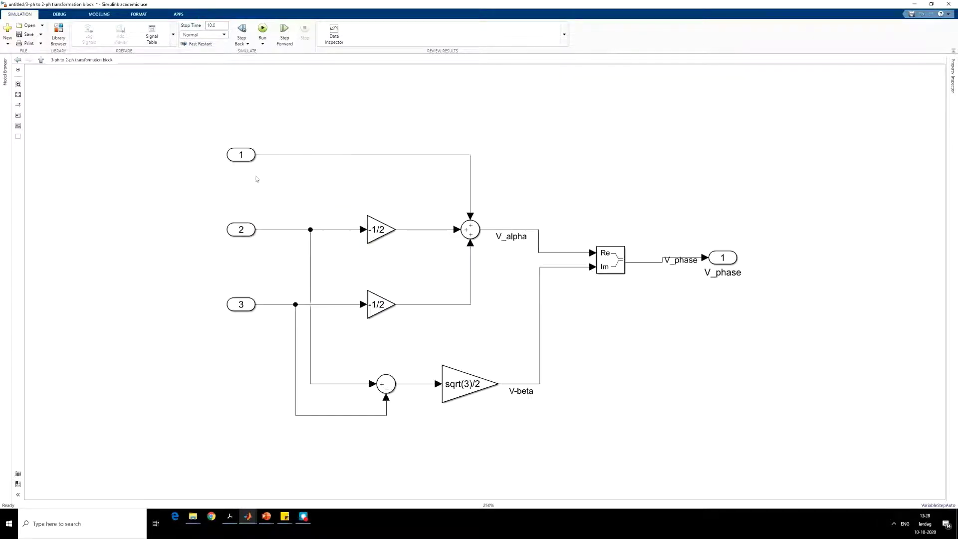
pyautogui.doubleClick(242, 170)
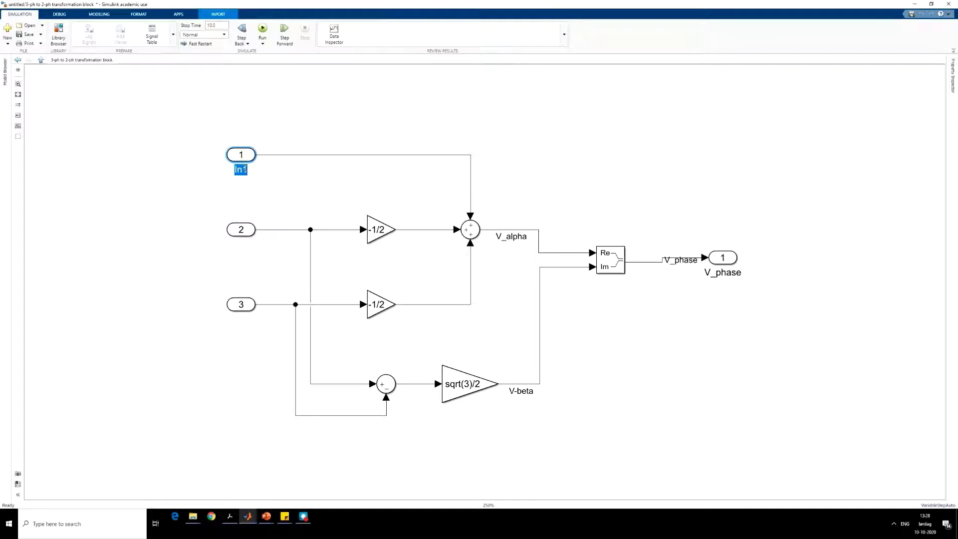
pyautogui.write('V1')
pyautogui.click(253, 275)
pyautogui.doubleClick(243, 244)
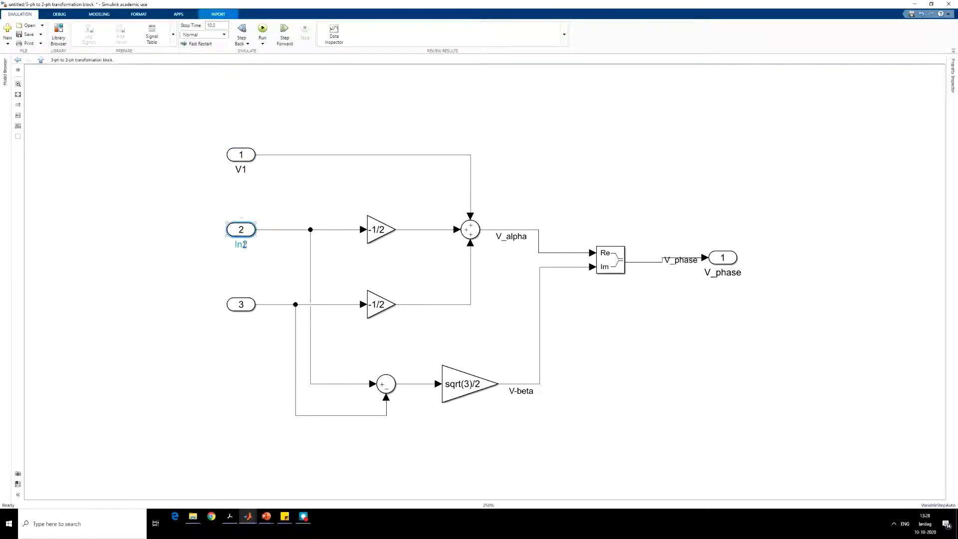
pyautogui.write('V2')
pyautogui.click(209, 297)
# Step: Rename the subsystem's third input port as V3
pyautogui.click(245, 318)
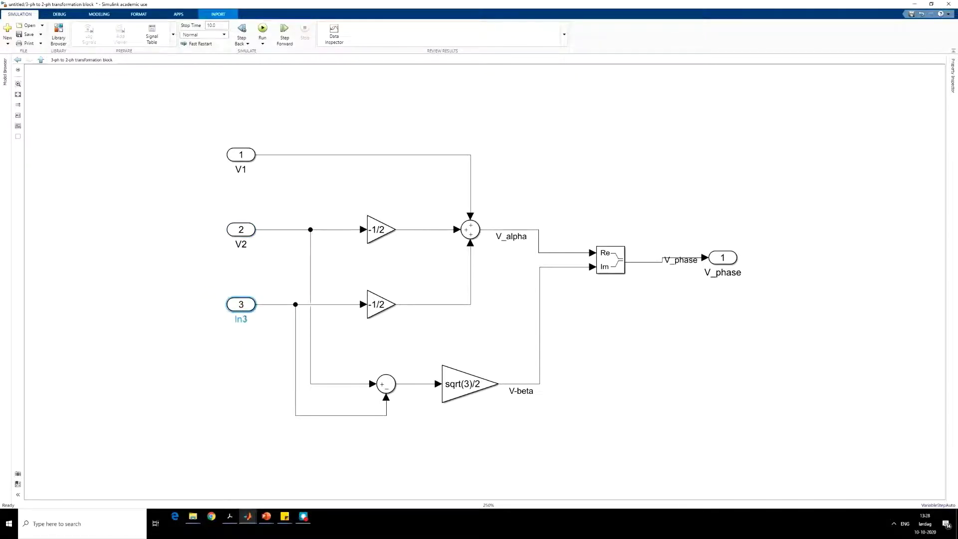
pyautogui.doubleClick(245, 319)
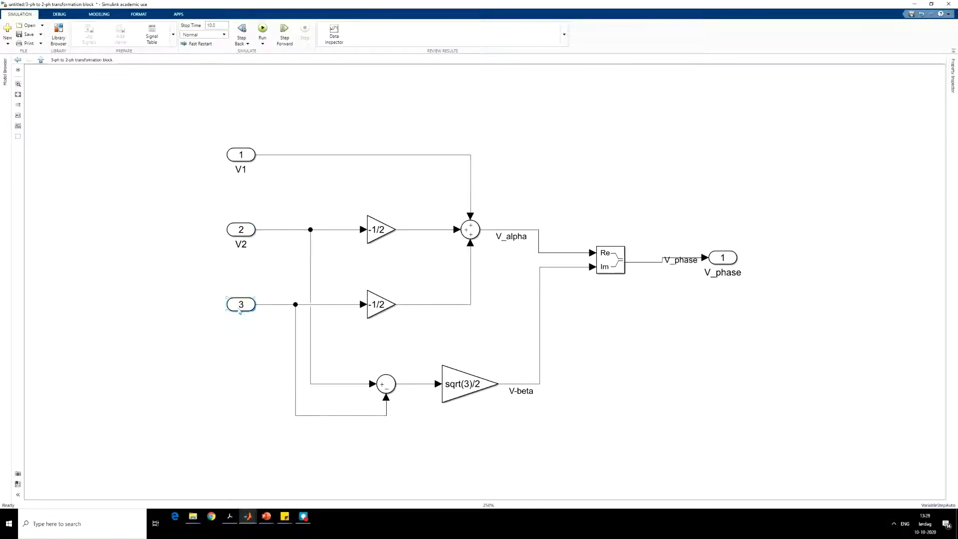
pyautogui.click(239, 309)
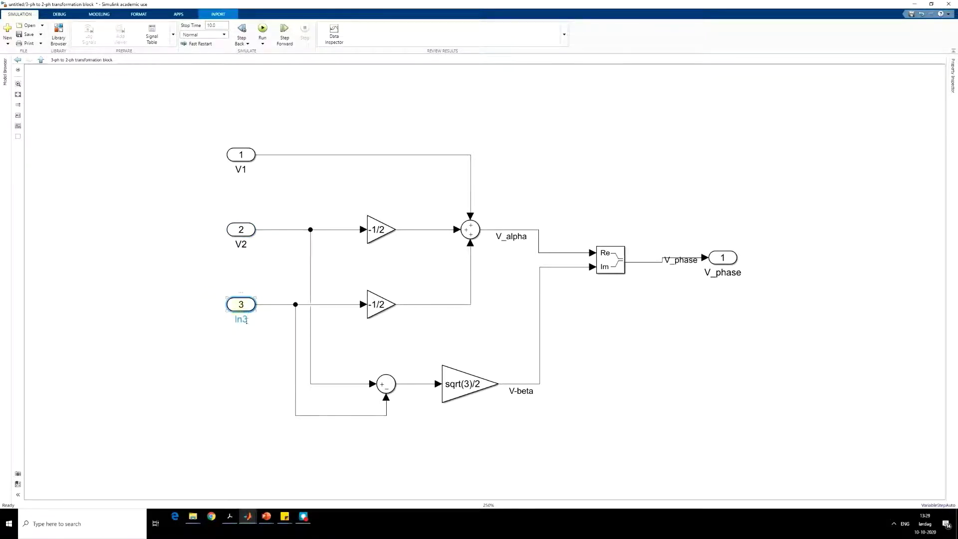
pyautogui.doubleClick(245, 319)
pyautogui.write('V3')
pyautogui.click(243, 332)
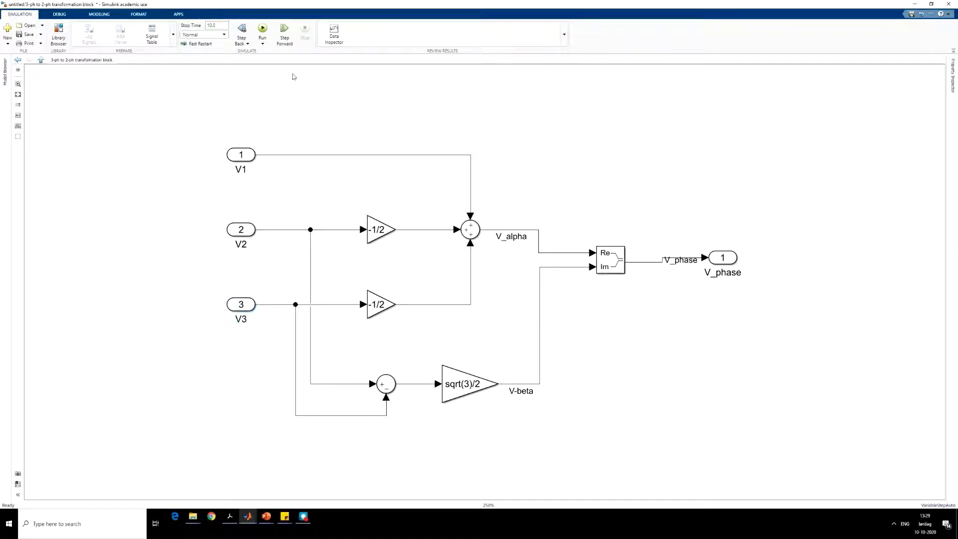
# Step: Return to the top level of the model and draw a signal line from the transformation block's V_phase output
pyautogui.click(39, 60)
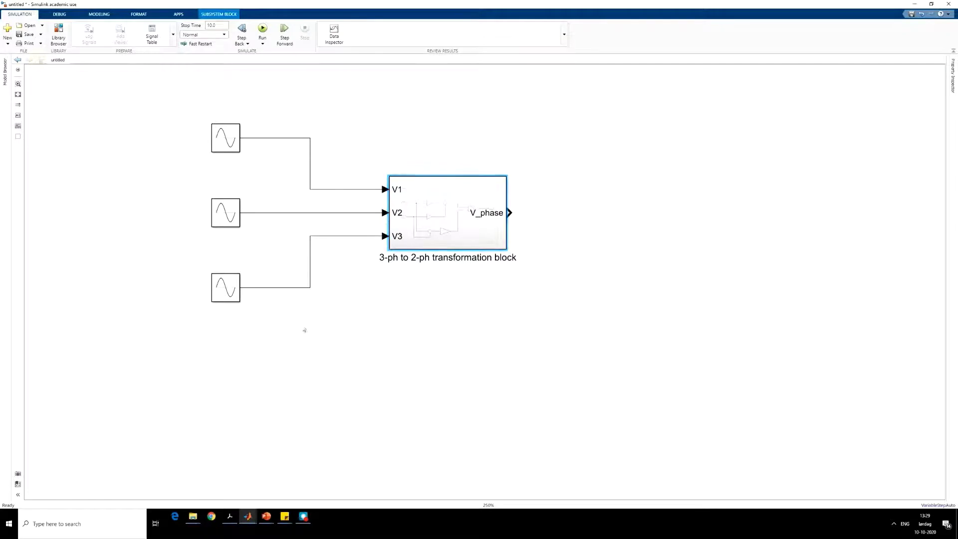
pyautogui.moveTo(510, 213); pyautogui.dragTo(611, 218)
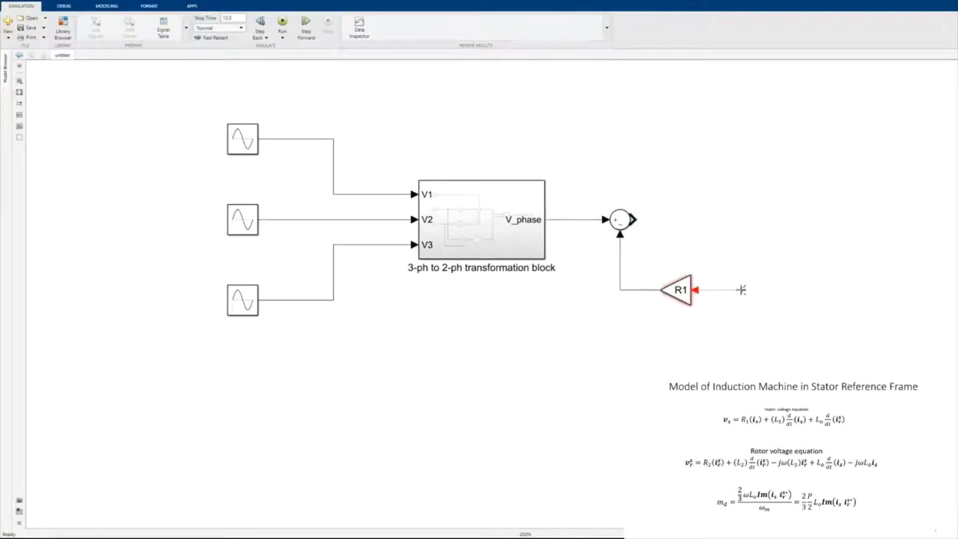
# Step: Extend the input signal line of the R1 Gain block and label it i_s
pyautogui.moveTo(740, 289); pyautogui.dragTo(749, 289)
pyautogui.click(732, 290)
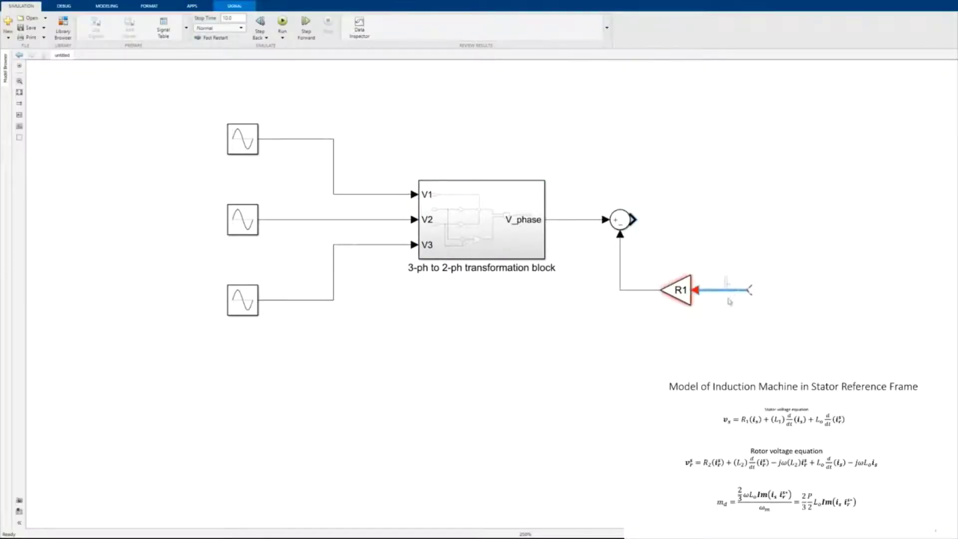
pyautogui.write('i')
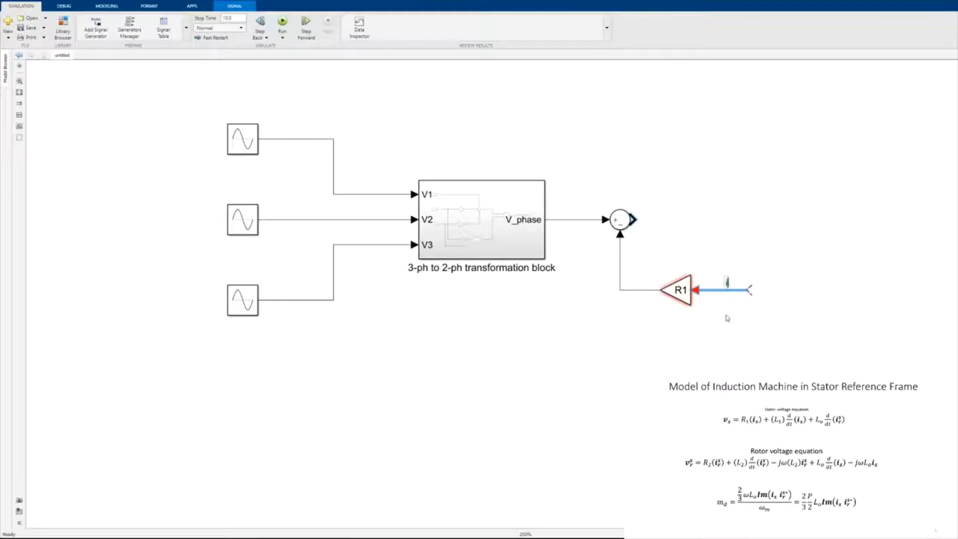
pyautogui.write('_s')
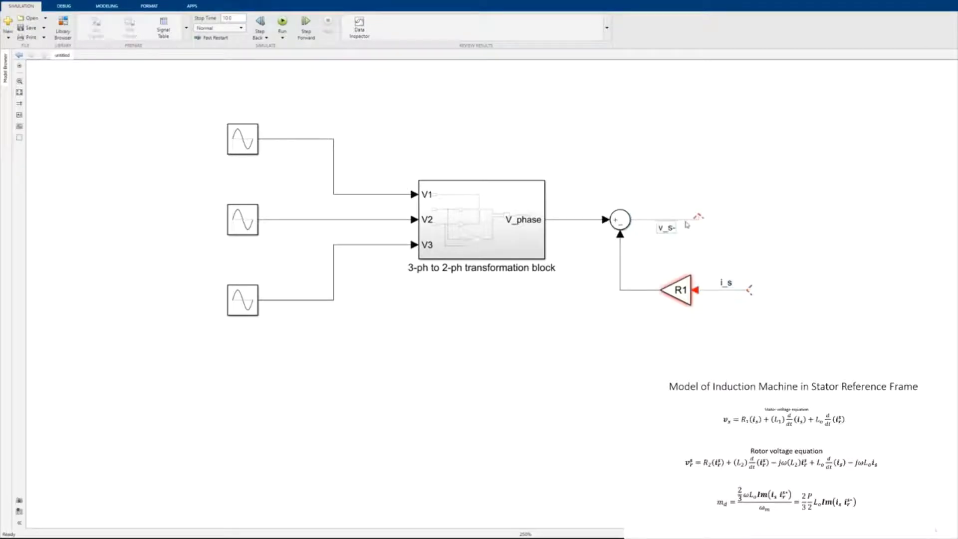
# Step: Label the output signal of the Sum block after V_phase as v_s-R1*i_s
pyautogui.write('R1')
pyautogui.write('*i_s')
pyautogui.click(534, 357)
# Step: Add a Real-Imag to Complex block below the transformation subsystem and a Constant block with value 0 before its inputs
pyautogui.doubleClick(405, 408)
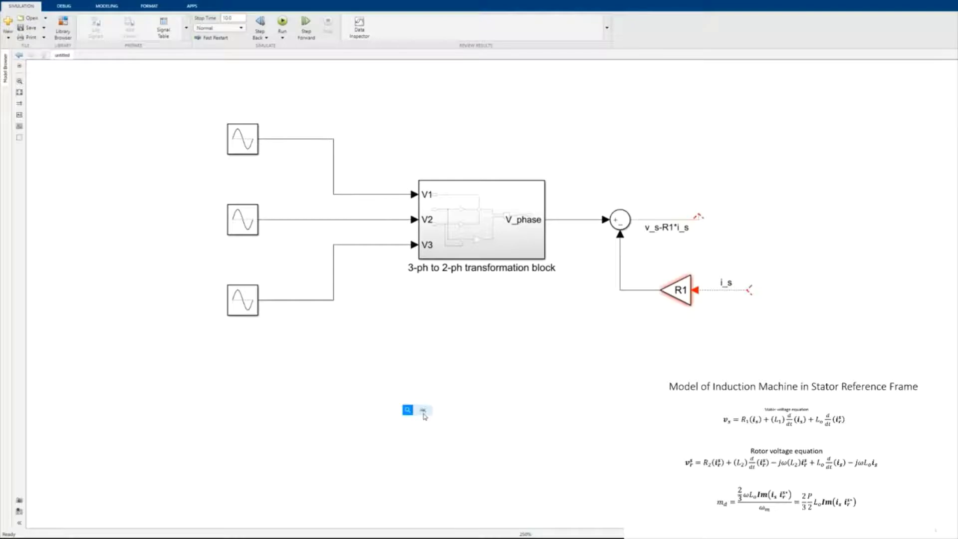
pyautogui.press('Return')
pyautogui.doubleClick(353, 414)
pyautogui.write('i')
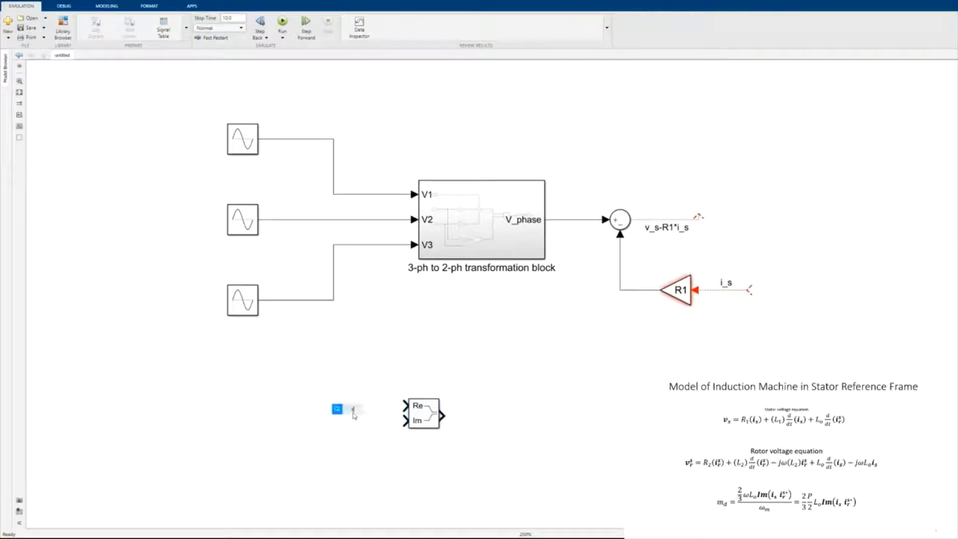
pyautogui.write('nte')
pyautogui.press('BackSpace')
pyautogui.press('BackSpace')
pyautogui.write('ns')
pyautogui.press('BackSpace')
pyautogui.press('BackSpace')
pyautogui.press('Return')
pyautogui.write('0')
pyautogui.press('Return')
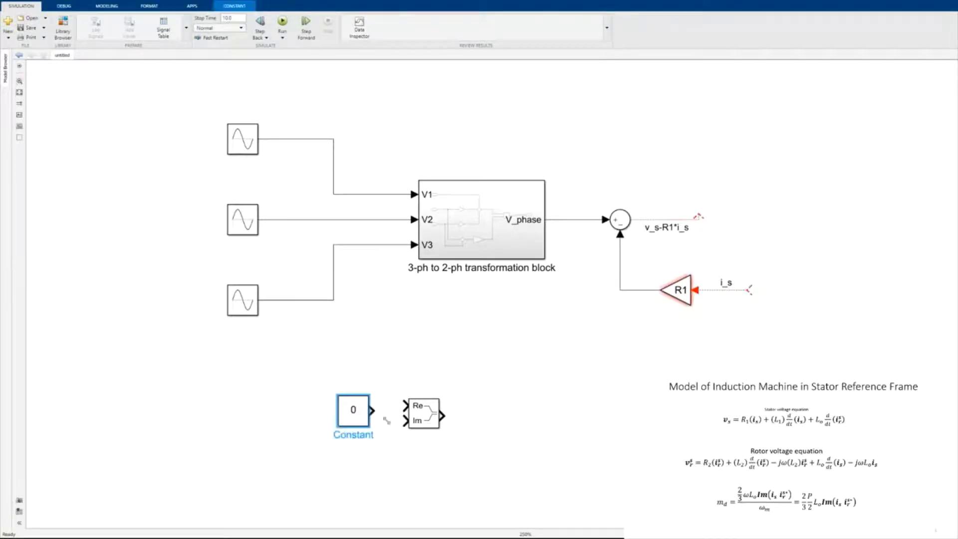
# Step: Connect the Constant 0 to the Real-Imag to Complex inputs and copy the R1 Gain as R2 feeding the Sum block after it
pyautogui.moveTo(372, 411)
pyautogui.mouseDown()
pyautogui.moveTo(405, 406)
pyautogui.moveTo(384, 410)
pyautogui.mouseUp()
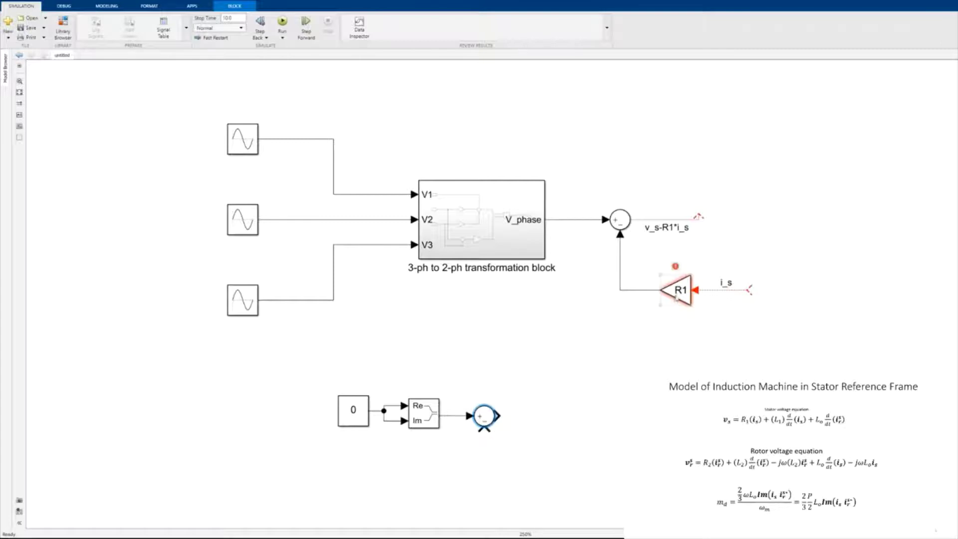
pyautogui.moveTo(675, 300)
pyautogui.mouseDown()
pyautogui.moveTo(669, 341)
pyautogui.moveTo(525, 462)
pyautogui.moveTo(511, 464)
pyautogui.moveTo(484, 430)
pyautogui.mouseUp()
pyautogui.click(521, 462)
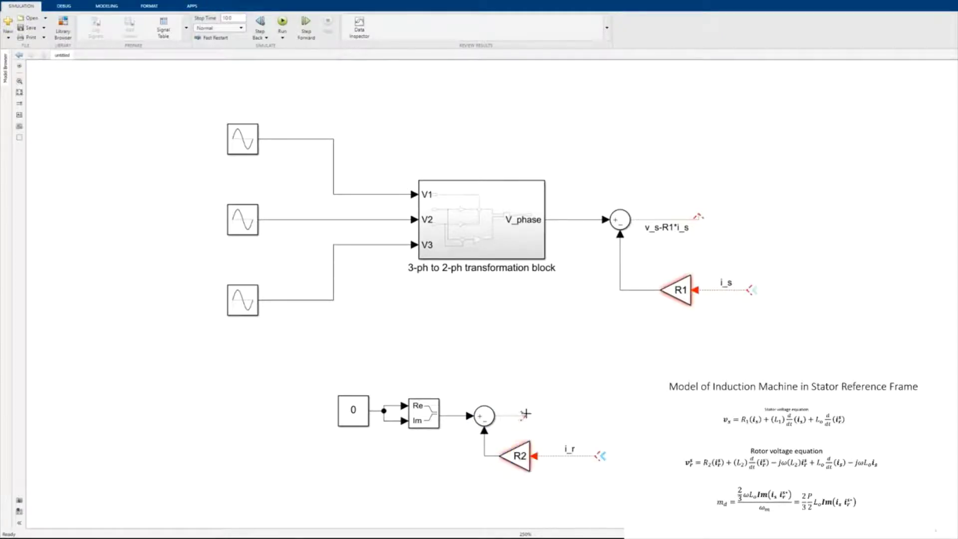
# Step: Label the output signal of the rotor branch's first Sum block as v_r-R2*i_r
pyautogui.moveTo(526, 414); pyautogui.dragTo(524, 416)
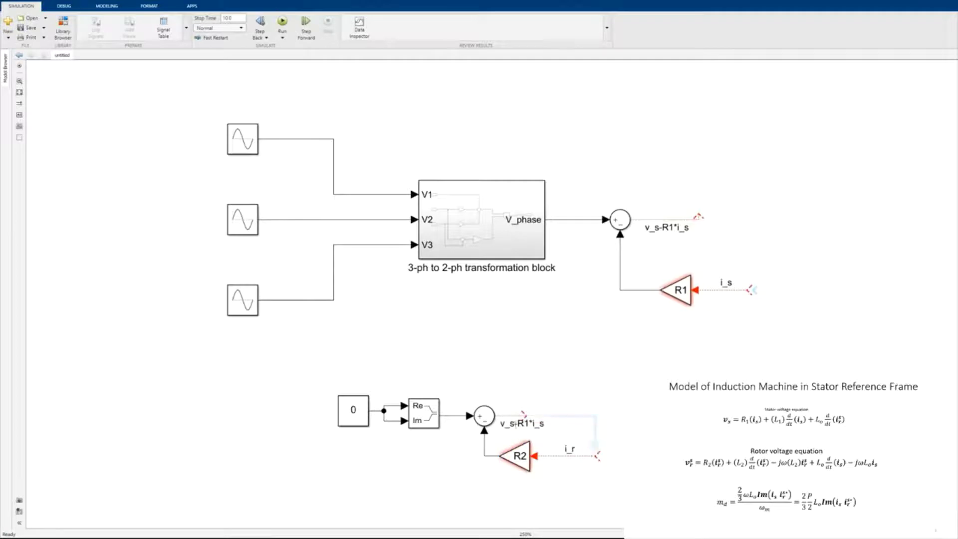
pyautogui.doubleClick(509, 424)
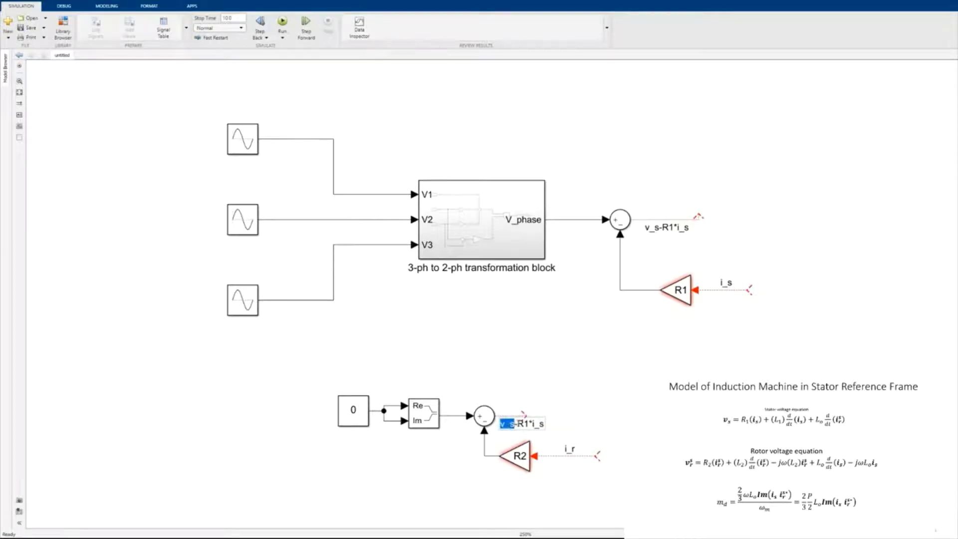
pyautogui.click(520, 423)
pyautogui.press('BackSpace')
pyautogui.write('r')
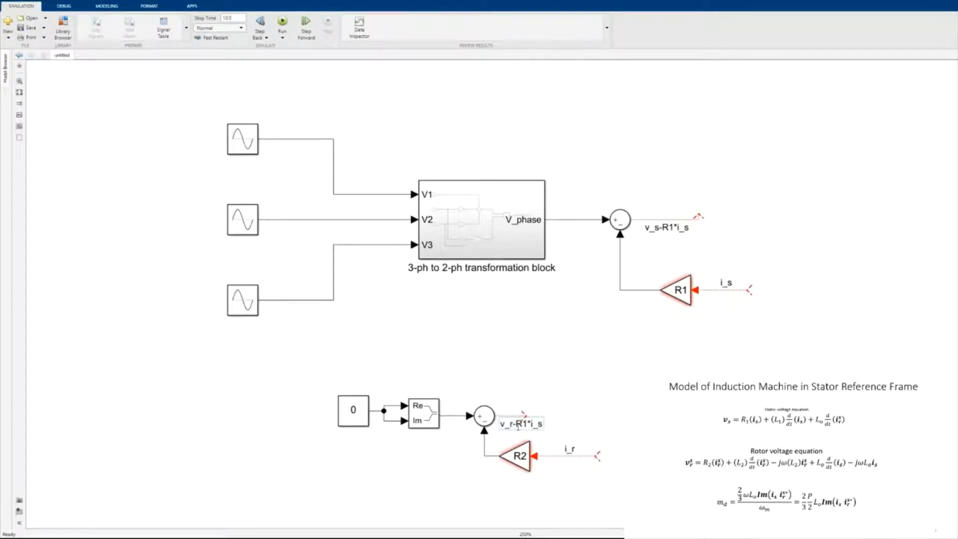
pyautogui.press('BackSpace')
pyautogui.write('2')
pyautogui.press('Right')
pyautogui.press('Right')
pyautogui.press('BackSpace')
pyautogui.write('r')
pyautogui.press('Return')
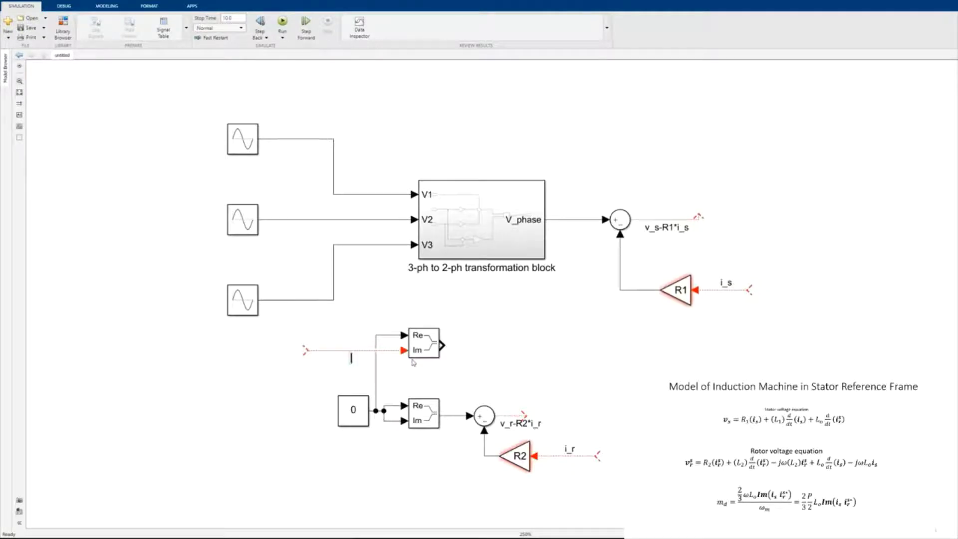
# Step: Label the upper Real-Imag to Complex block's Im input signal omega_ele and its extended output line j*omega_ele
pyautogui.write('omega_ele')
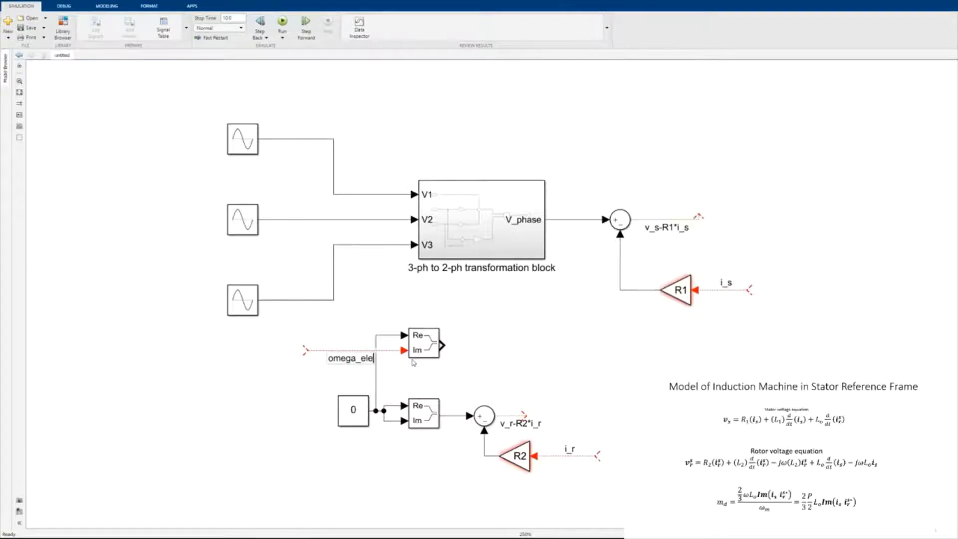
pyautogui.click(439, 398)
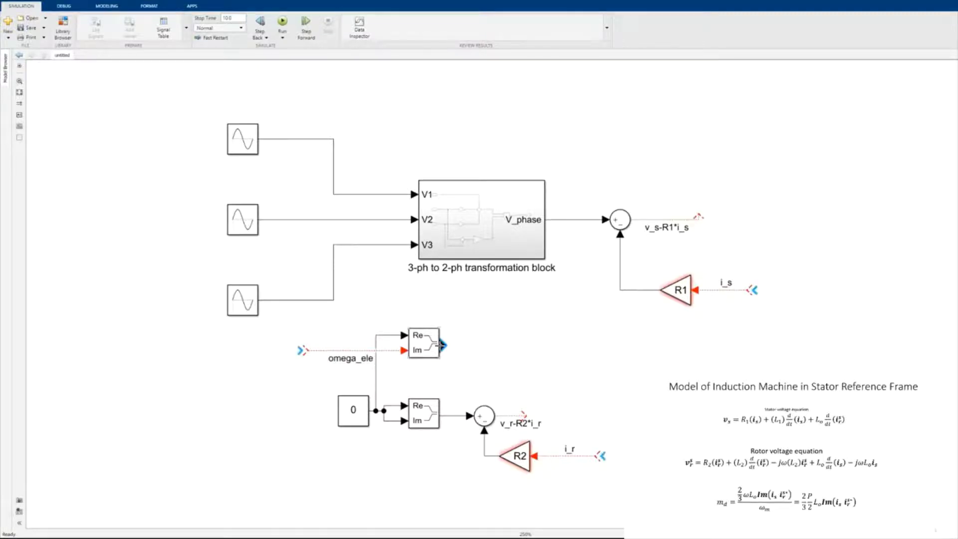
pyautogui.moveTo(441, 344); pyautogui.dragTo(505, 345)
pyautogui.doubleClick(471, 348)
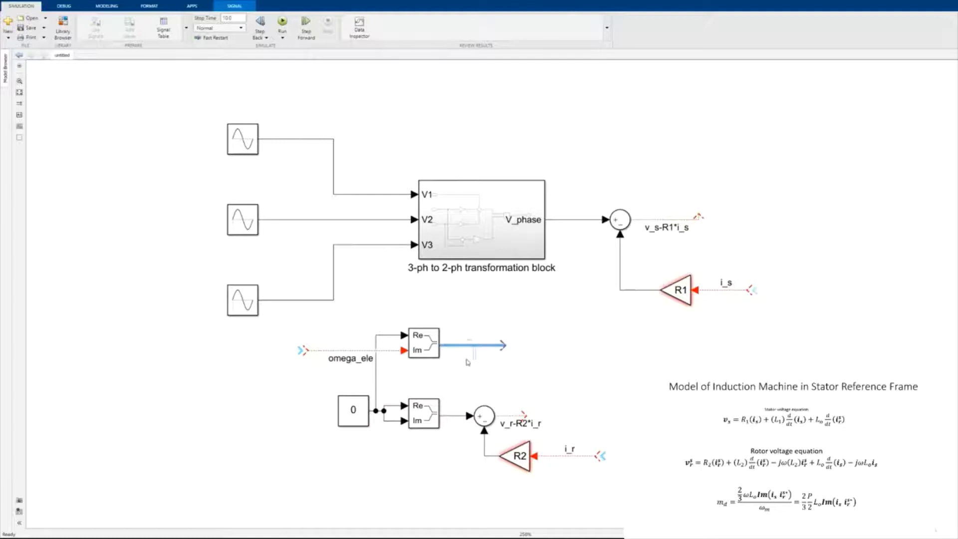
pyautogui.write('j*omega_ele')
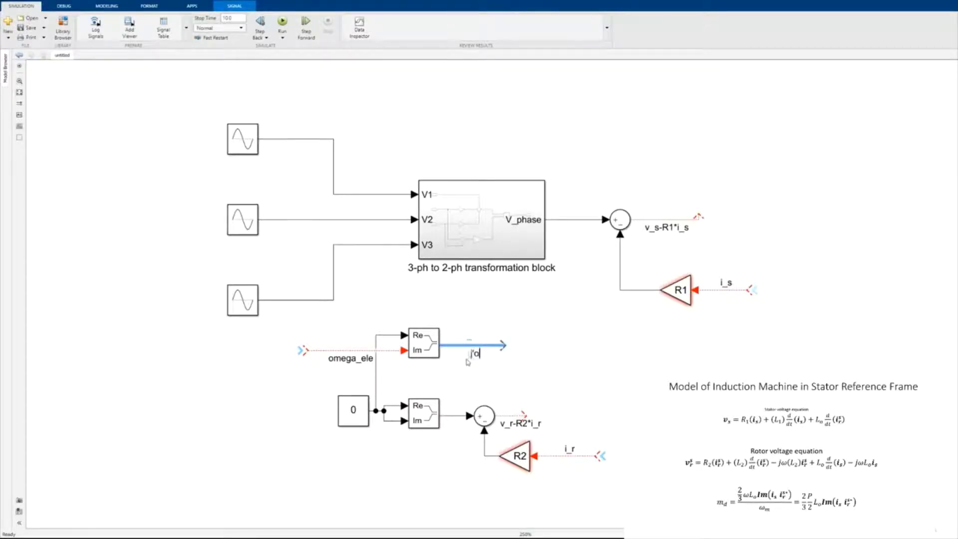
# Step: Add a Product block fed by j*omega_ele and the i_s signal, and connect its output to the Sum block after v_r-R2*i_r
pyautogui.doubleClick(547, 350)
pyautogui.write('pro')
pyautogui.press('Return')
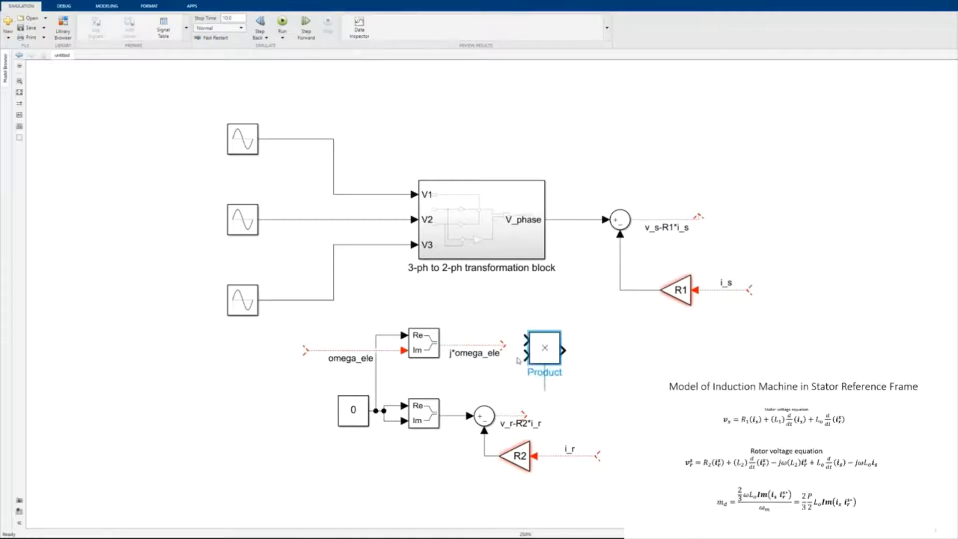
pyautogui.click(517, 346)
pyautogui.moveTo(520, 330)
pyautogui.mouseDown()
pyautogui.moveTo(490, 306)
pyautogui.moveTo(648, 328)
pyautogui.moveTo(715, 292)
pyautogui.mouseUp()
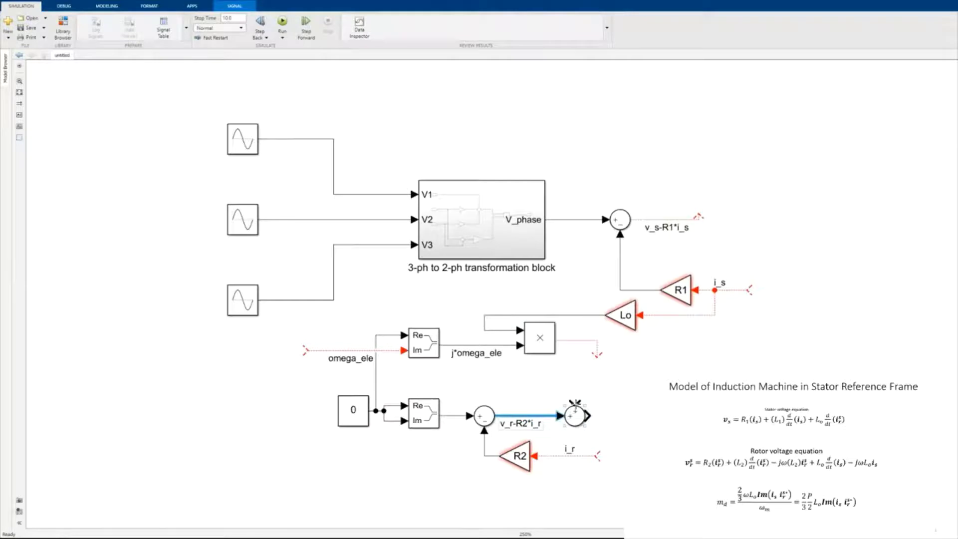
pyautogui.moveTo(575, 402); pyautogui.dragTo(601, 358)
pyautogui.moveTo(597, 354); pyautogui.dragTo(598, 343)
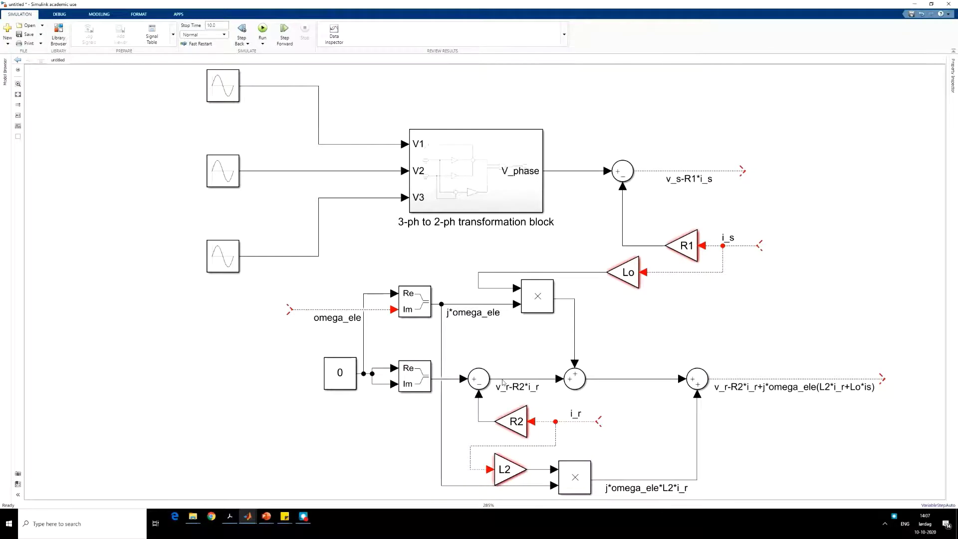
# Step: Correct the final rotor Sum output label to v_r-R2*i_r+j*omega_ele(L2*i_r+Lo*i_s)
pyautogui.click(601, 381)
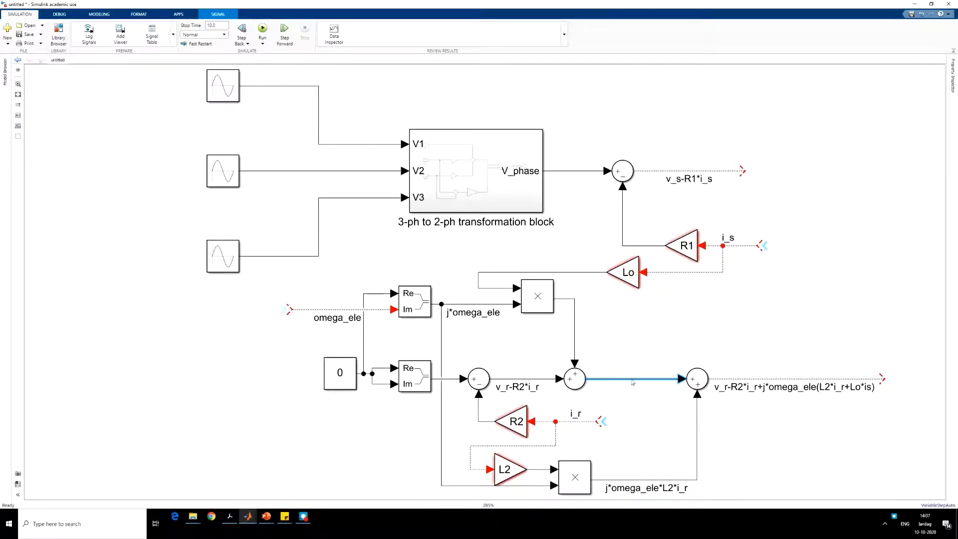
pyautogui.click(752, 385)
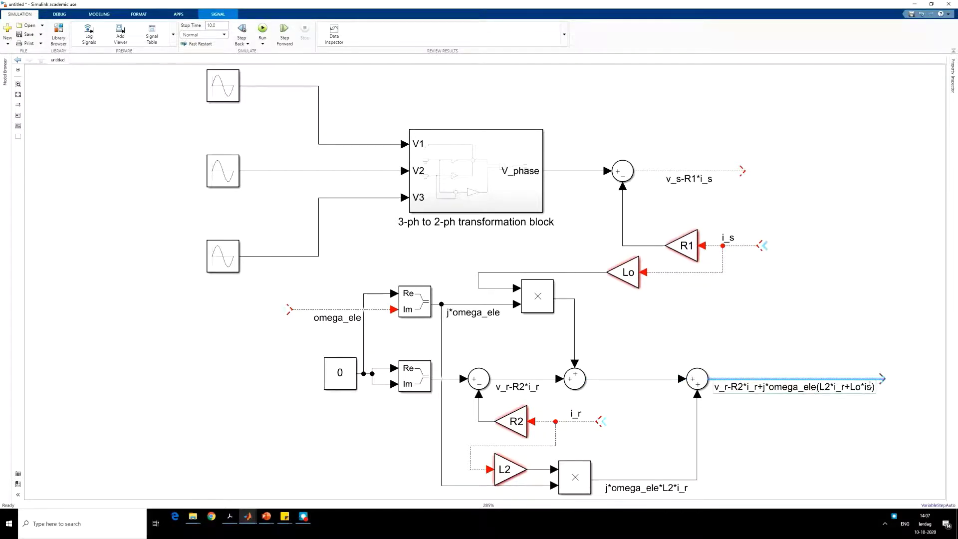
pyautogui.click(868, 387)
pyautogui.write('_')
pyautogui.click(841, 428)
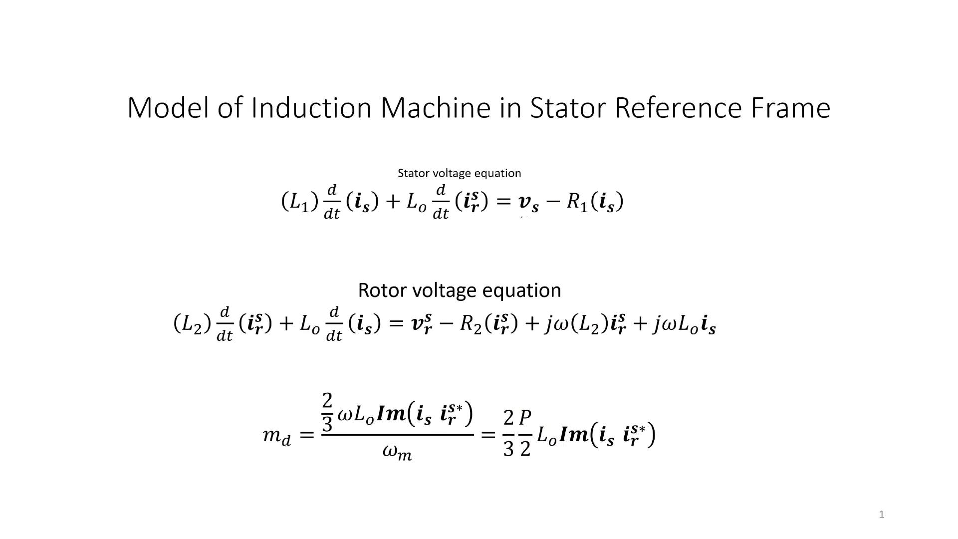
pyautogui.moveTo(522, 217)
pyautogui.mouseDown()
pyautogui.moveTo(572, 224)
pyautogui.moveTo(628, 214)
pyautogui.mouseUp()
pyautogui.moveTo(414, 348); pyautogui.dragTo(708, 343)
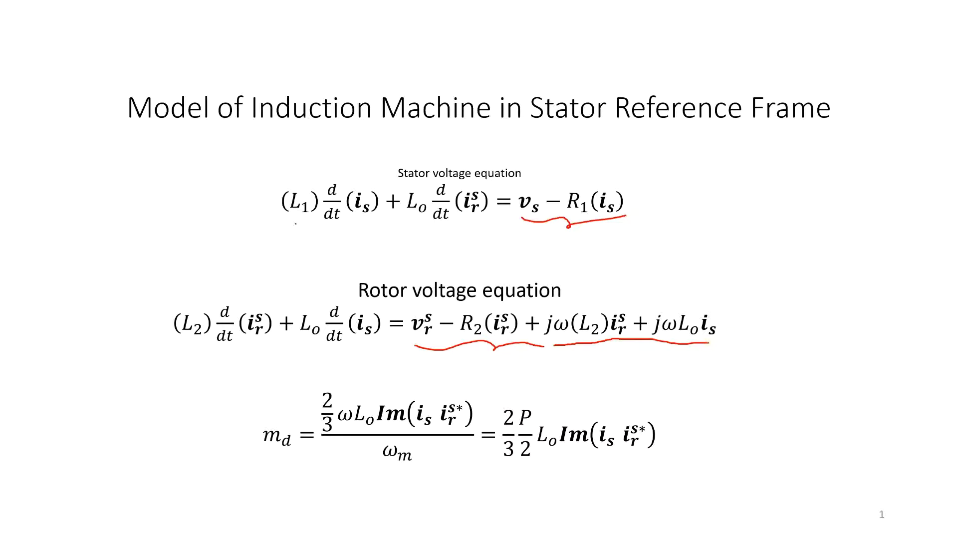
pyautogui.moveTo(286, 221); pyautogui.dragTo(488, 219)
pyautogui.moveTo(178, 345)
pyautogui.mouseDown()
pyautogui.moveTo(270, 337)
pyautogui.moveTo(370, 353)
pyautogui.mouseUp()
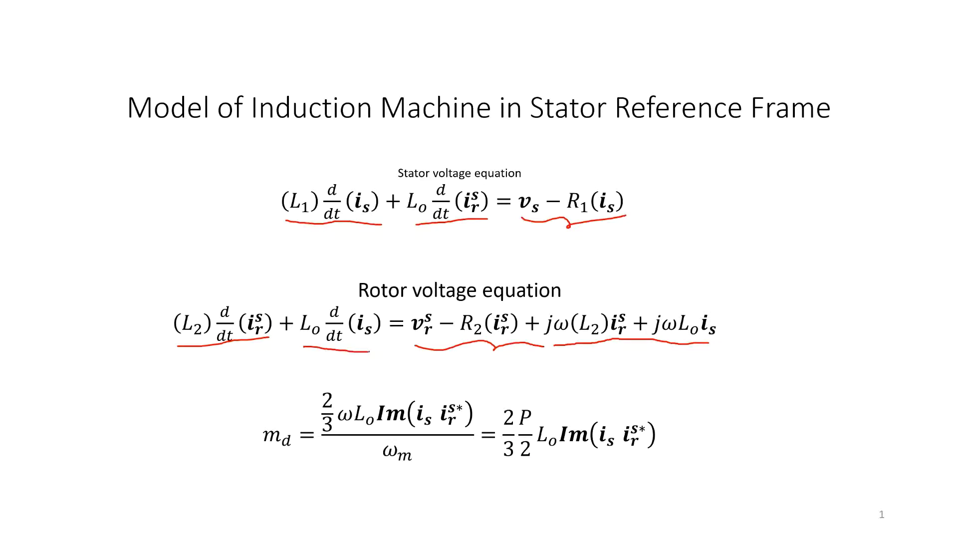
pyautogui.moveTo(370, 176)
pyautogui.mouseDown()
pyautogui.moveTo(342, 179)
pyautogui.moveTo(351, 228)
pyautogui.moveTo(353, 177)
pyautogui.moveTo(343, 177)
pyautogui.mouseUp()
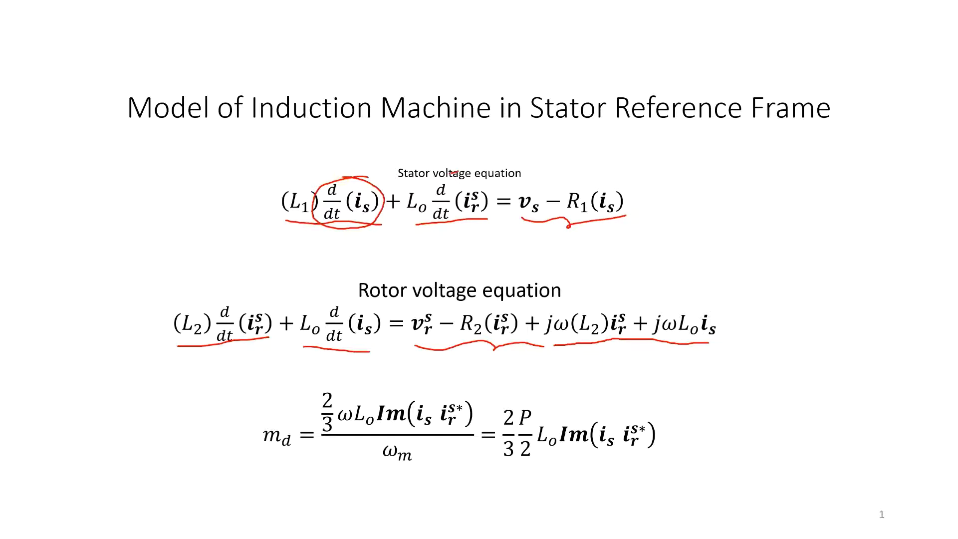
pyautogui.moveTo(453, 173)
pyautogui.mouseDown()
pyautogui.moveTo(432, 216)
pyautogui.moveTo(496, 200)
pyautogui.moveTo(452, 172)
pyautogui.mouseUp()
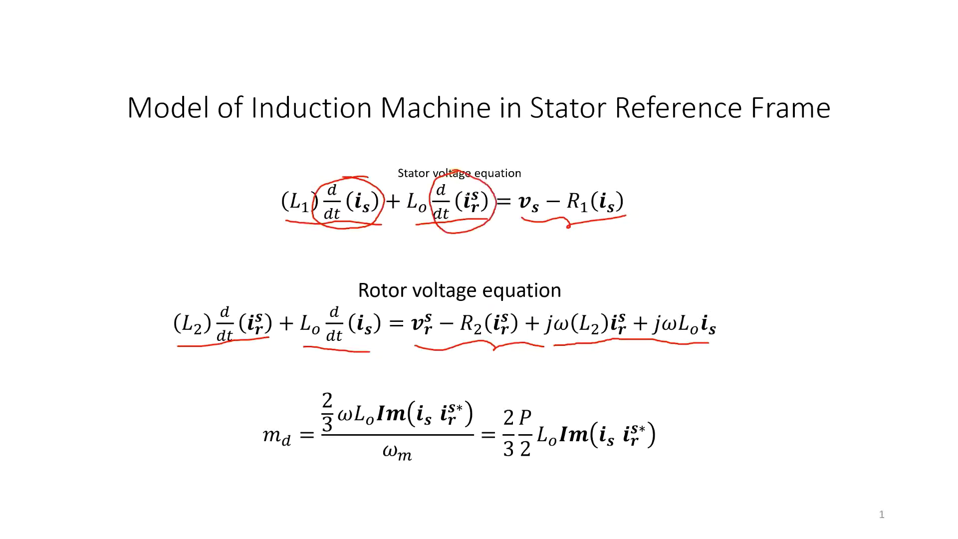
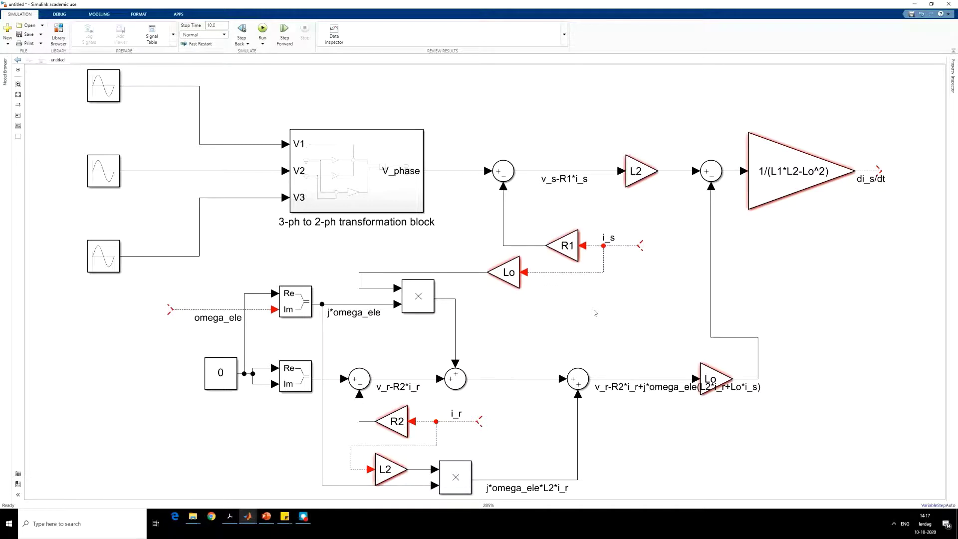
# Step: Add a Complex to Real-Imag block and attach it to the di_s/dt signal after the 1/(L1*L2-Lo^2) Gain
pyautogui.doubleClick(595, 313)
pyautogui.write('compl')
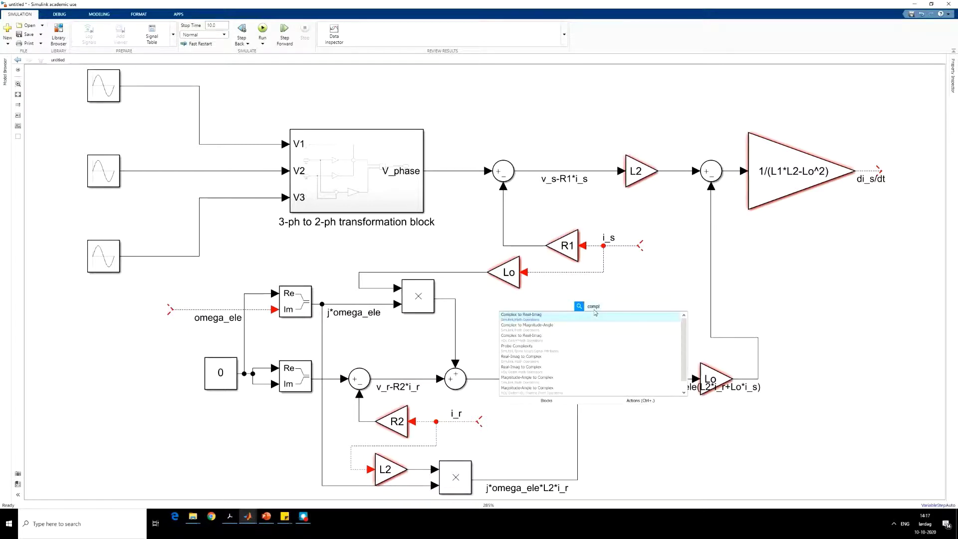
pyautogui.click(524, 319)
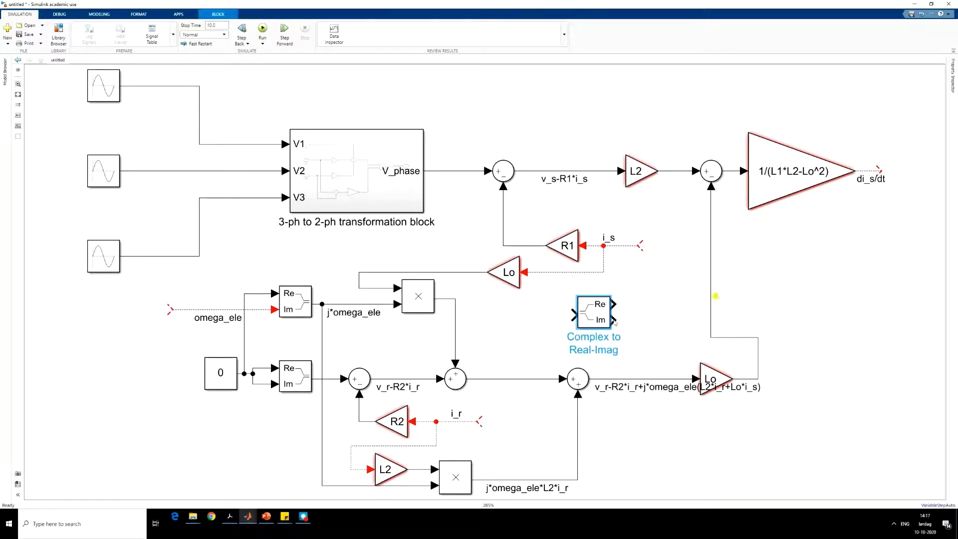
pyautogui.moveTo(591, 320); pyautogui.dragTo(898, 172)
pyautogui.click(883, 243)
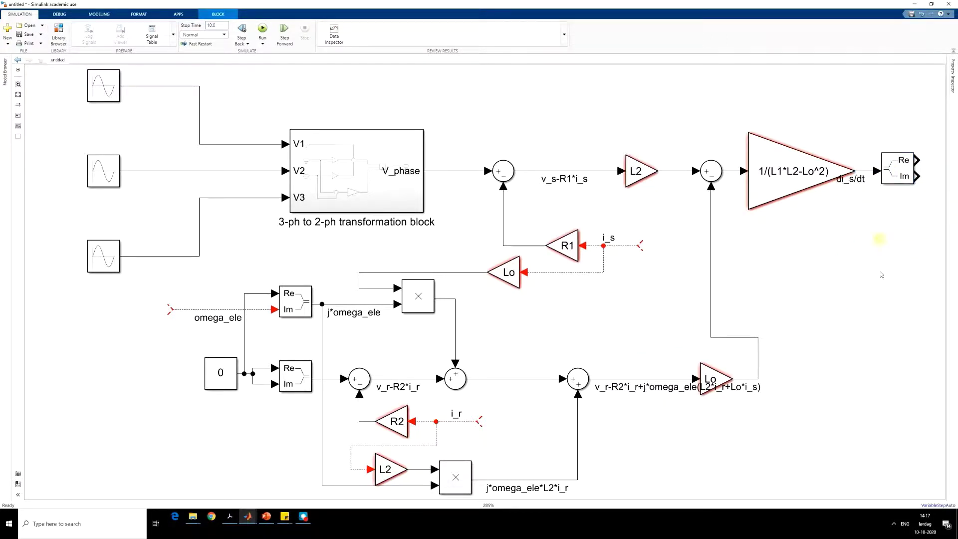
# Step: Add an Integrator block and connect it to the Re output of the Complex to Real-Imag block
pyautogui.doubleClick(757, 493)
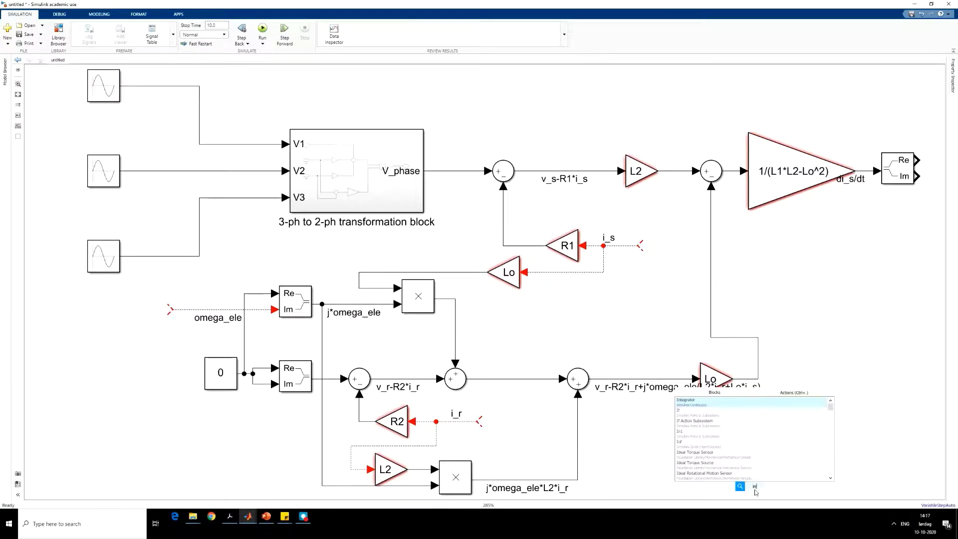
pyautogui.write('integr')
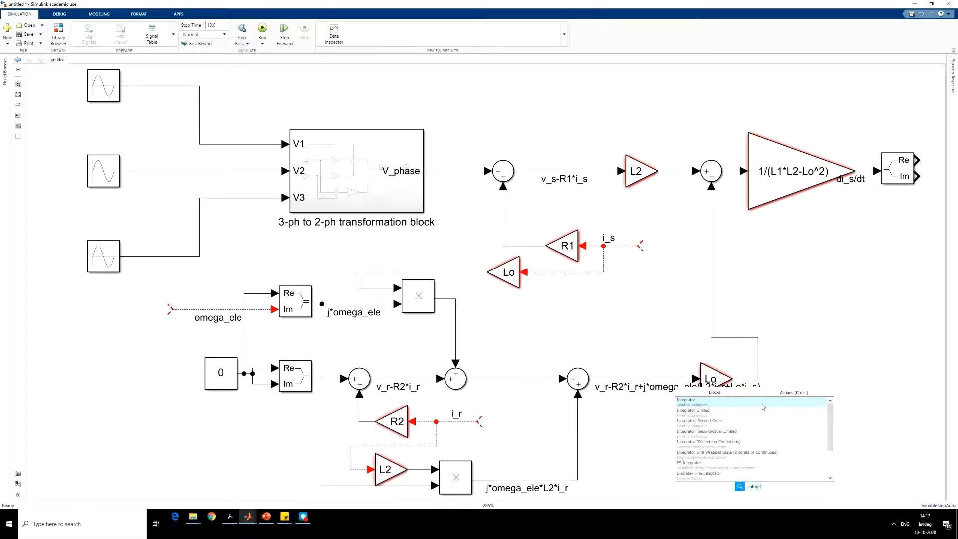
pyautogui.click(764, 405)
pyautogui.moveTo(750, 403); pyautogui.dragTo(902, 153)
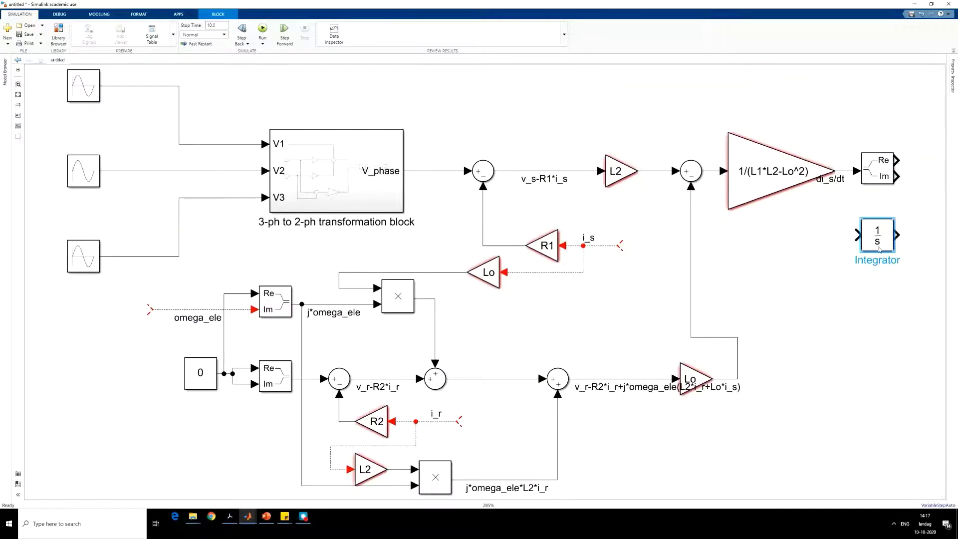
pyautogui.moveTo(880, 250); pyautogui.dragTo(923, 171)
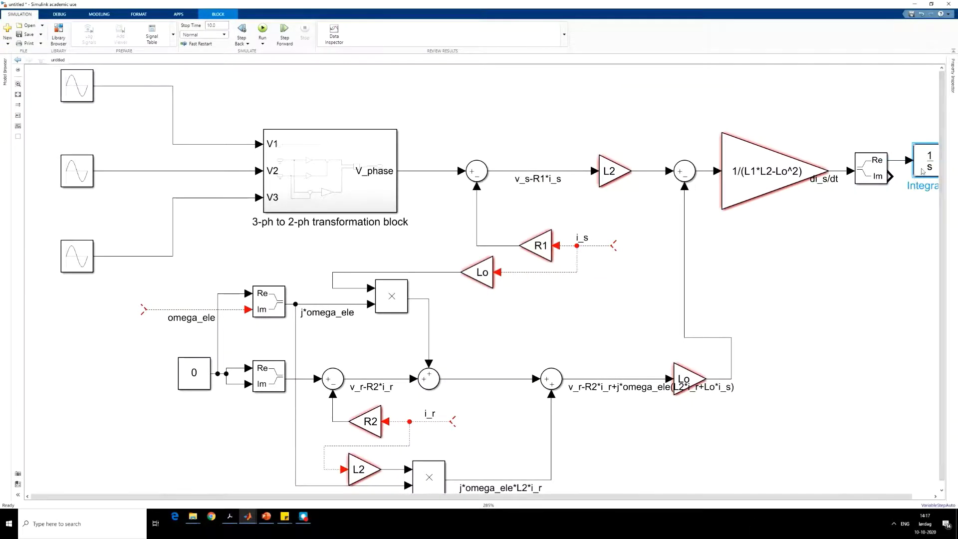
# Step: Paste a second Integrator block below the first and connect it to the Im output of the Complex to Real-Imag block
pyautogui.rightClick(915, 196)
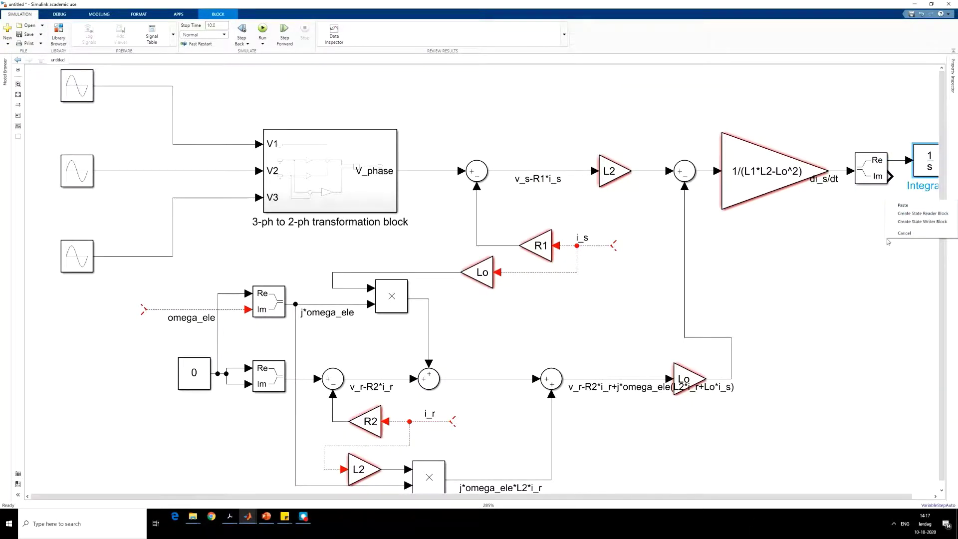
pyautogui.click(903, 205)
pyautogui.moveTo(891, 176); pyautogui.dragTo(894, 177)
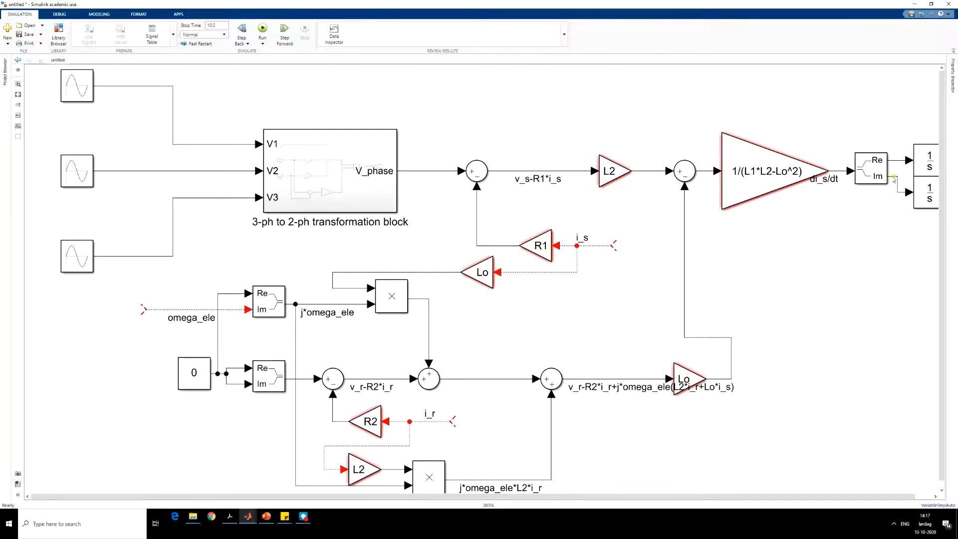
pyautogui.click(928, 199)
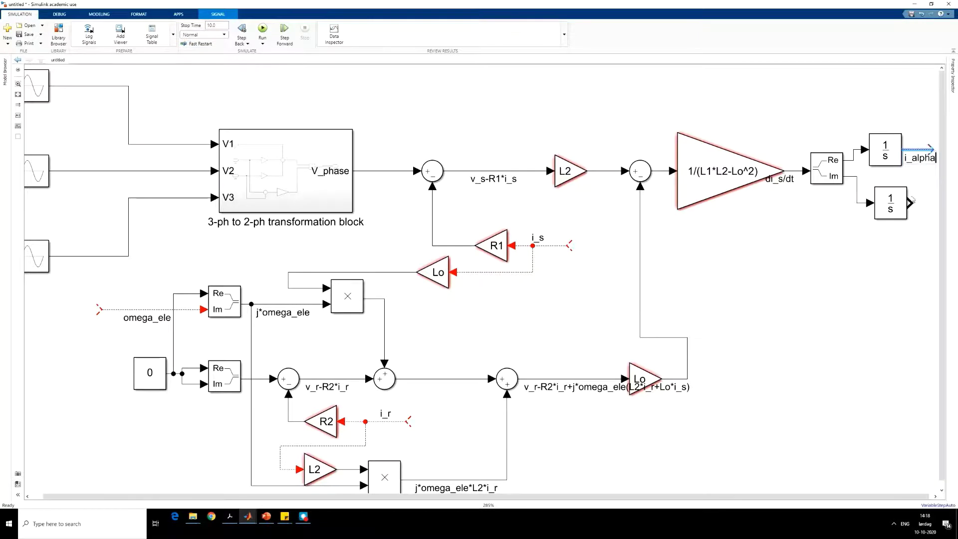
# Step: Label the upper Integrator's output i_alpha, and extend the lower Integrator's output line and label it i_beta
pyautogui.click(921, 202)
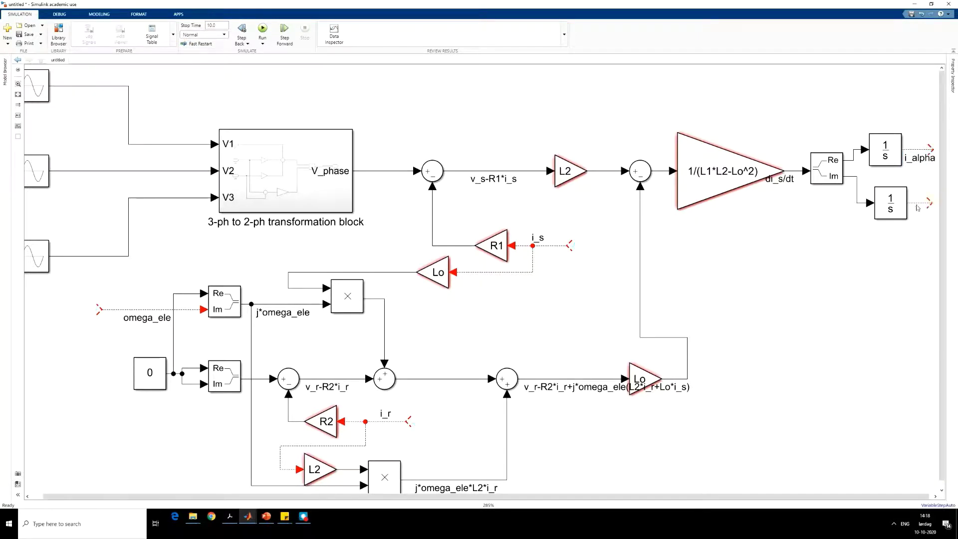
pyautogui.click(921, 203)
pyautogui.write('i_beta')
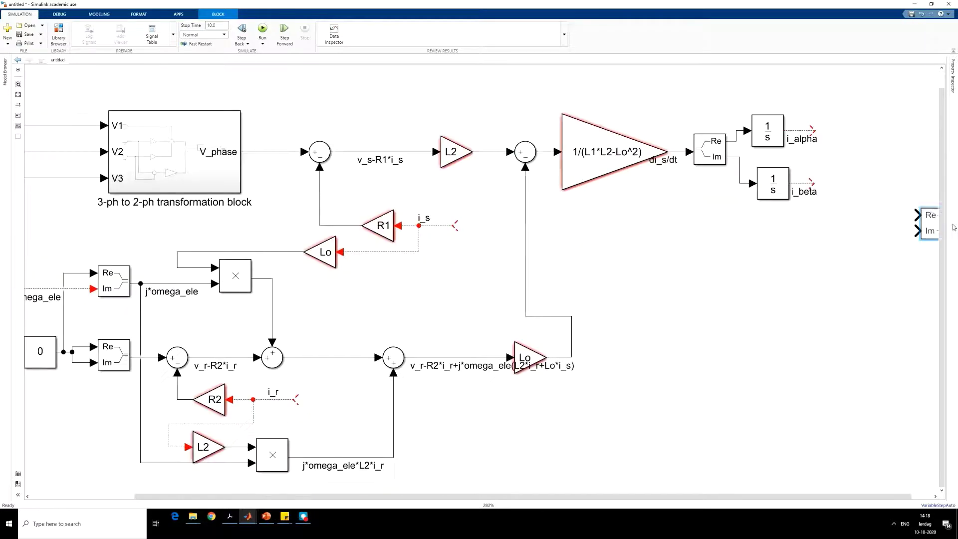
# Step: Place the Real-Imag to Complex block after the Integrators and connect i_alpha to its Re input and i_beta to its Im input
pyautogui.moveTo(929, 223); pyautogui.dragTo(863, 154)
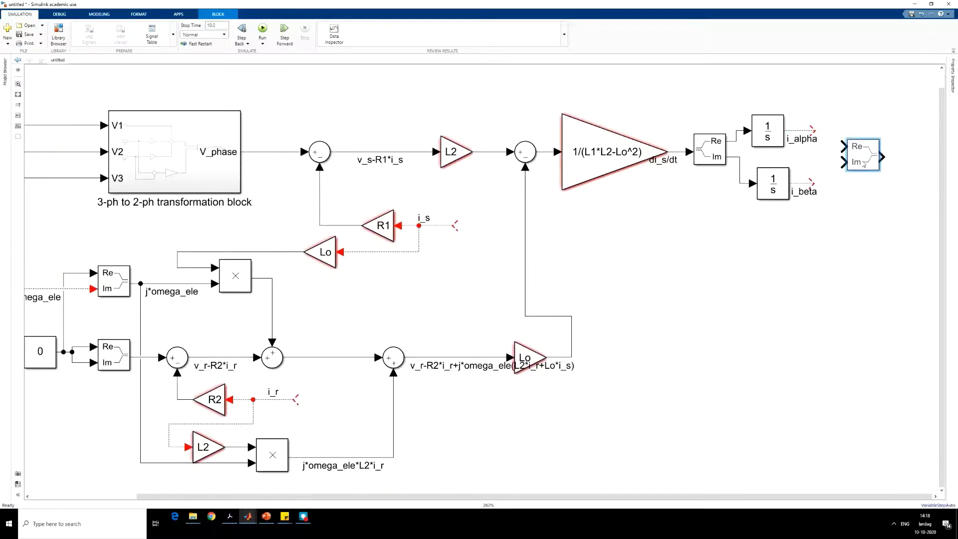
pyautogui.moveTo(815, 130); pyautogui.dragTo(842, 146)
pyautogui.moveTo(815, 183)
pyautogui.mouseDown()
pyautogui.moveTo(834, 165)
pyautogui.moveTo(812, 183)
pyautogui.mouseUp()
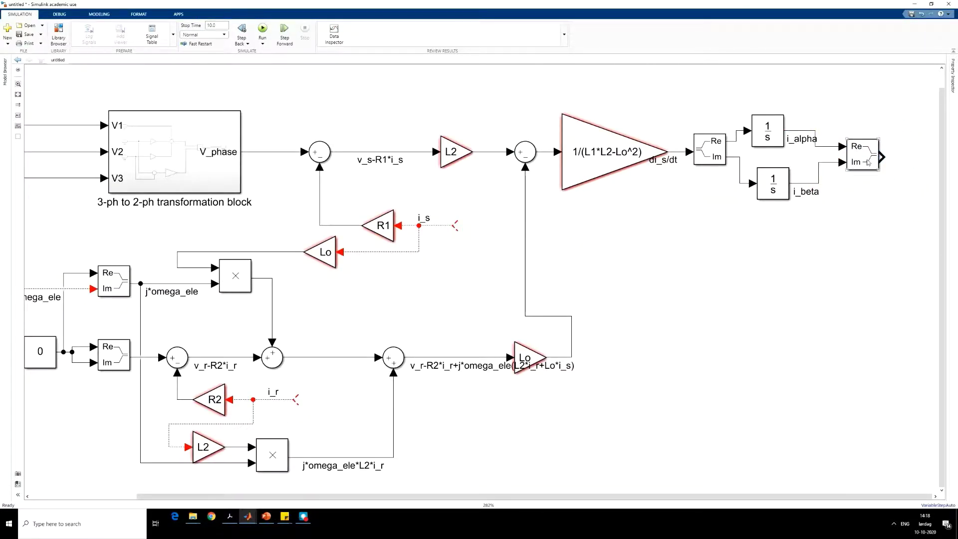
# Step: Connect the output of the stator Real-Imag to Complex block back to the open i_s feedback line
pyautogui.moveTo(883, 159)
pyautogui.mouseDown()
pyautogui.moveTo(899, 156)
pyautogui.moveTo(892, 205)
pyautogui.moveTo(918, 156)
pyautogui.mouseUp()
pyautogui.moveTo(915, 159); pyautogui.dragTo(453, 225)
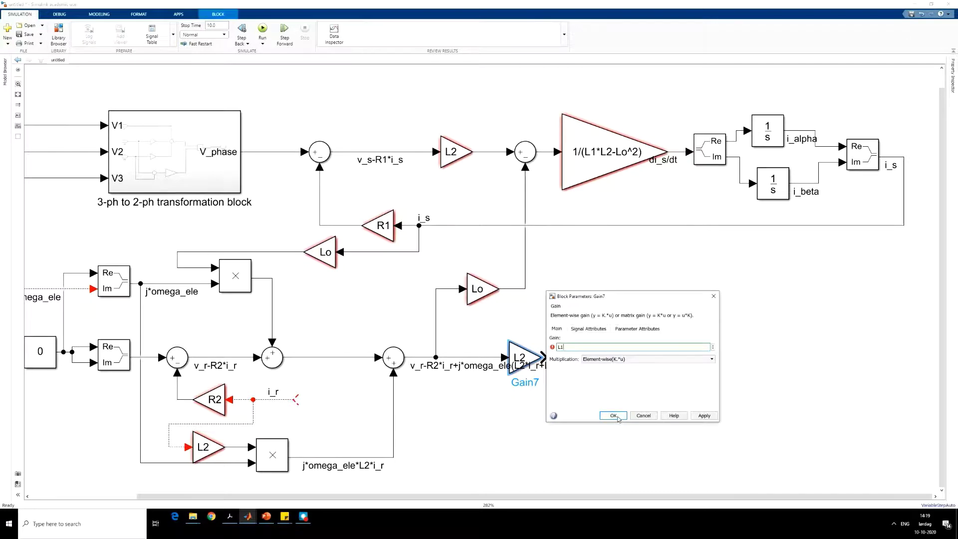
# Step: Set the gain after the rotor-voltage sum to L1, and copy a Sum block beside it with minus on its top input and plus on its left
pyautogui.click(618, 416)
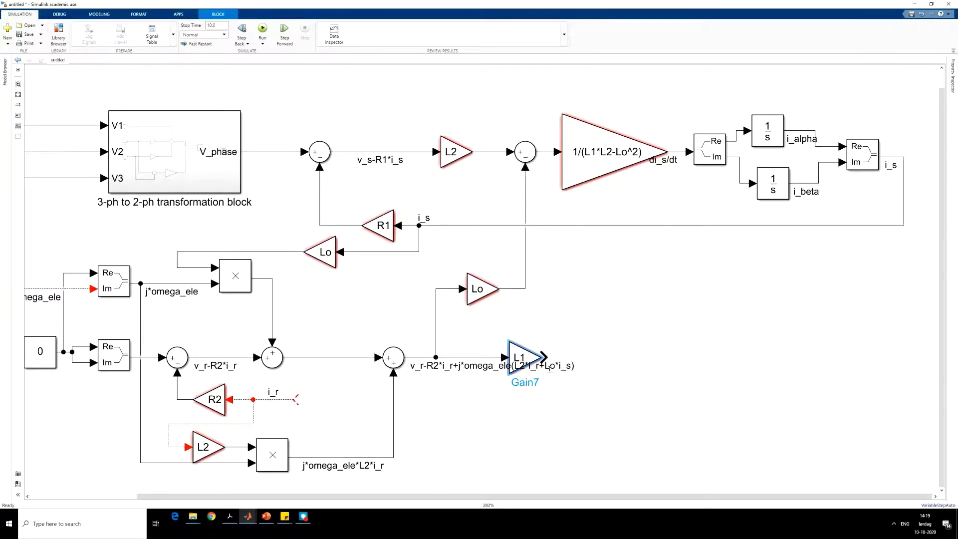
pyautogui.moveTo(525, 152); pyautogui.dragTo(644, 363)
pyautogui.doubleClick(615, 352)
pyautogui.write('+|')
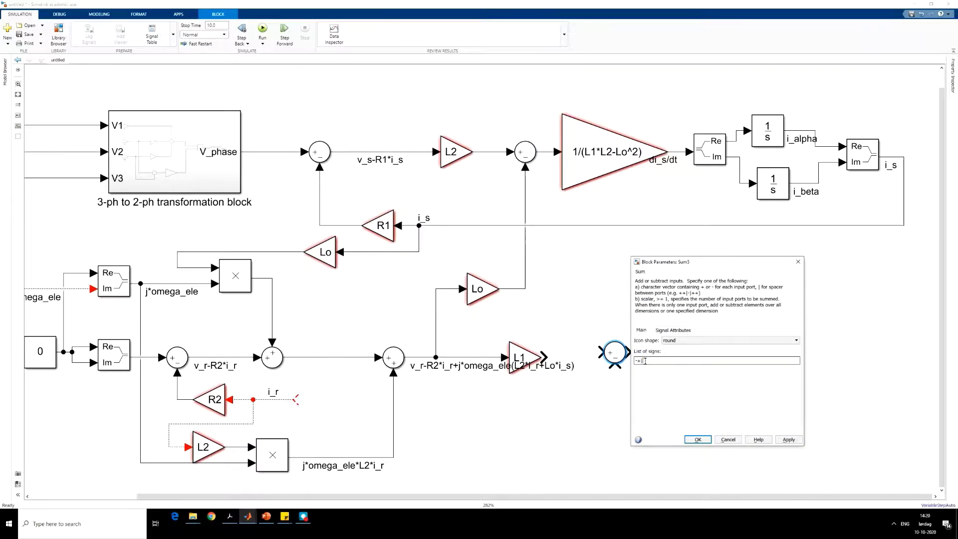
pyautogui.press('Return')
# Step: Connect the L1 gain and a branch of the v_s-R1*i_s line to the new Sum block, inserting a downward Lo gain in the branch
pyautogui.moveTo(544, 358); pyautogui.dragTo(417, 151)
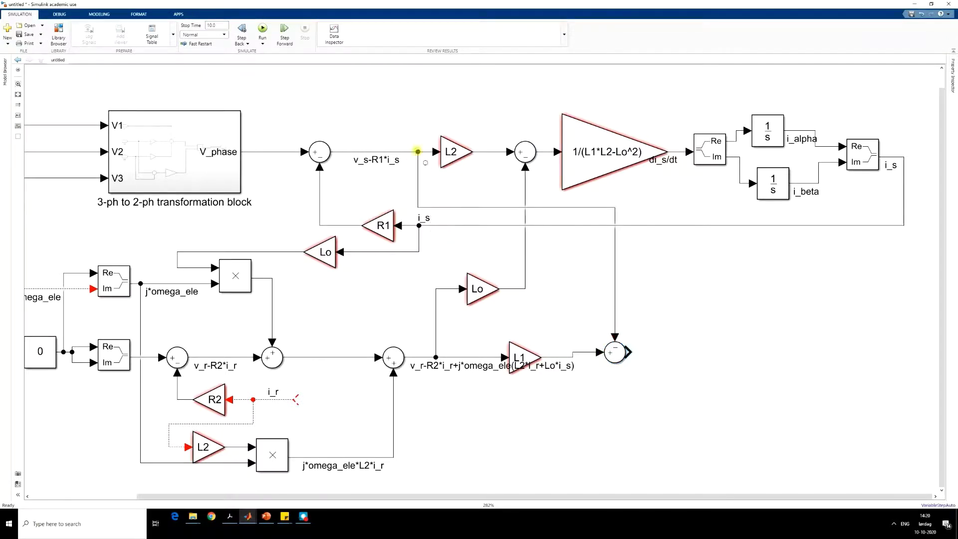
pyautogui.moveTo(555, 299); pyautogui.dragTo(617, 295)
pyautogui.hotkey('ctrl', 'r')
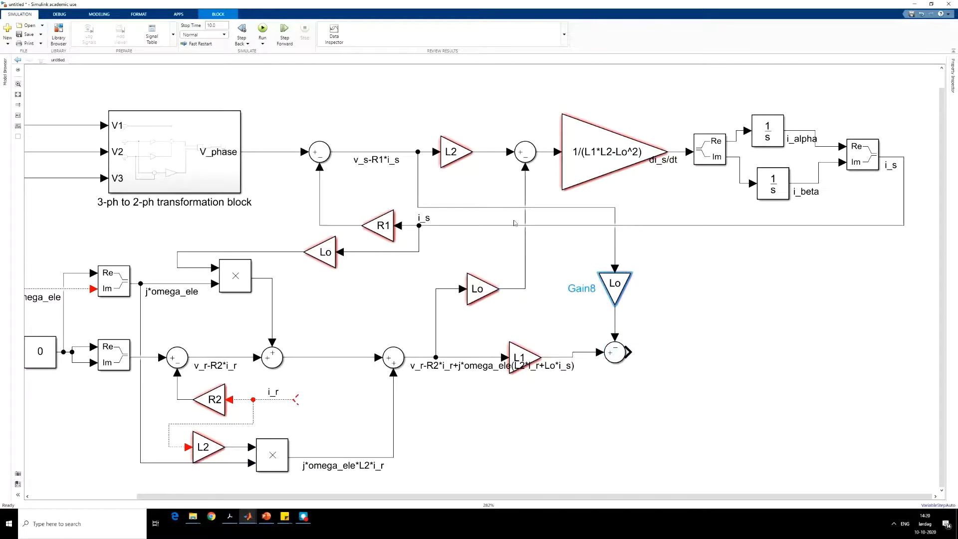
pyautogui.click(405, 156)
pyautogui.click(406, 152)
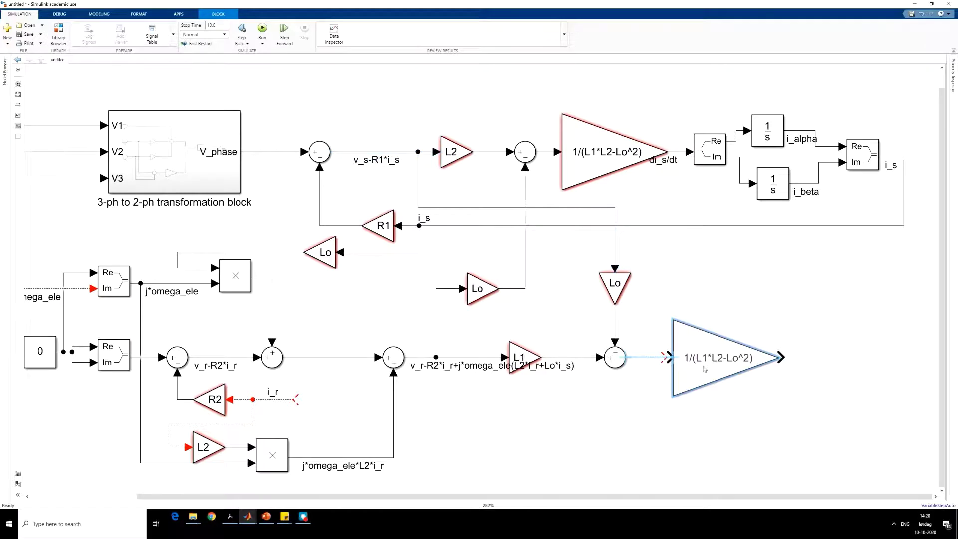
# Step: Place a 1/(L1*L2-Lo^2) gain and a Complex to Real-Imag block after the rotor Sum block, labelling the line between them di_r/dt
pyautogui.moveTo(707, 367); pyautogui.dragTo(703, 367)
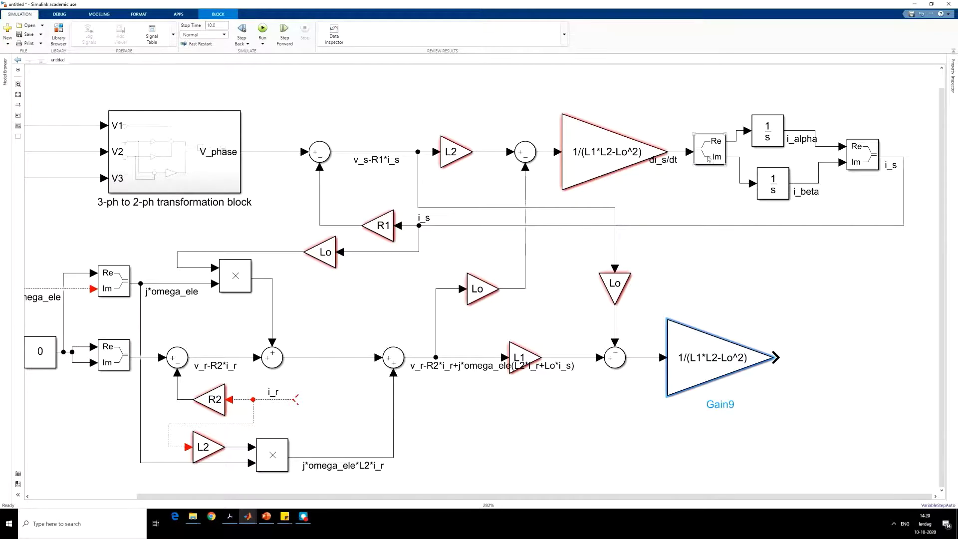
pyautogui.moveTo(711, 156); pyautogui.dragTo(818, 365)
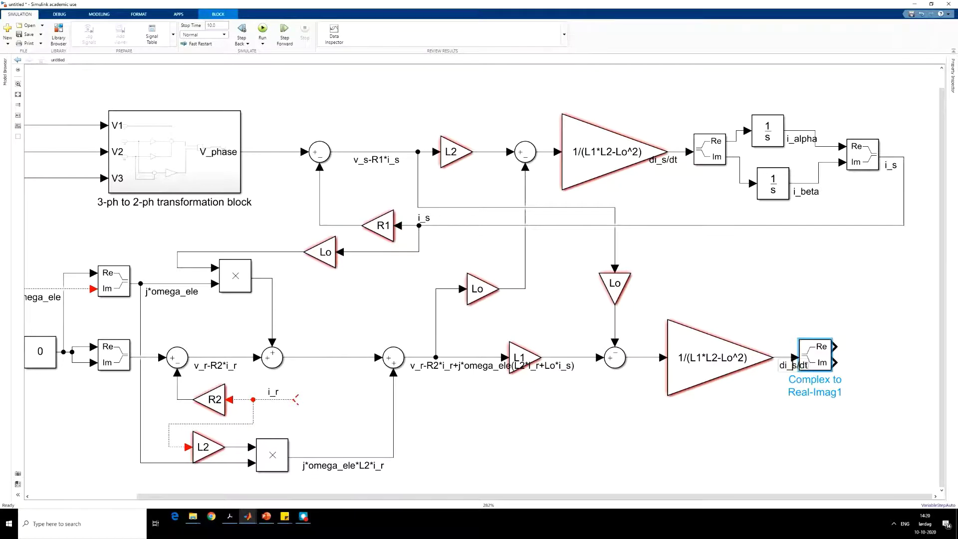
pyautogui.press('BackSpace')
pyautogui.write('r')
pyautogui.click(805, 413)
# Step: Copy two Integrators onto the Re and Im outputs of the rotor Complex to Real-Imag block and align the three blocks
pyautogui.moveTo(834, 346)
pyautogui.mouseDown()
pyautogui.moveTo(883, 346)
pyautogui.moveTo(871, 365)
pyautogui.mouseUp()
pyautogui.moveTo(773, 131); pyautogui.dragTo(884, 387)
pyautogui.click(893, 373)
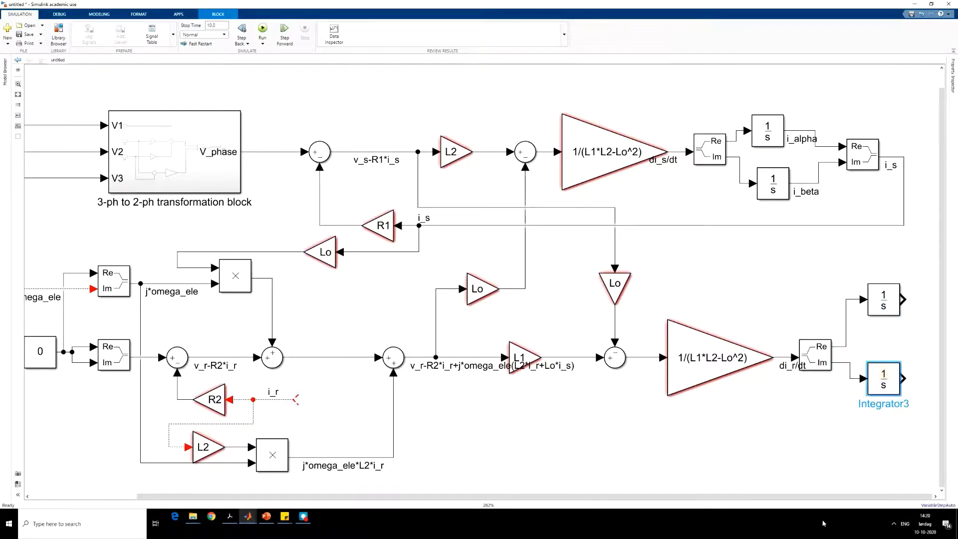
pyautogui.press('space')
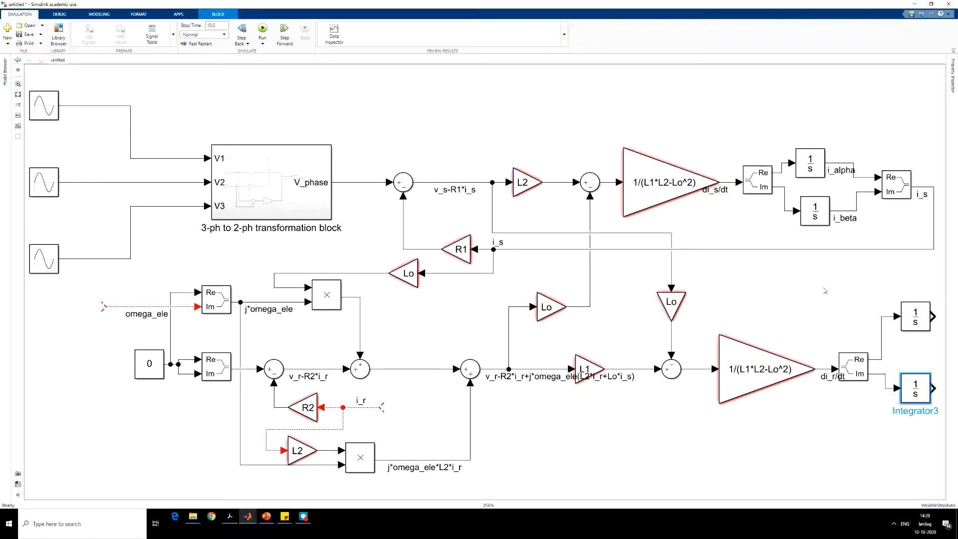
pyautogui.moveTo(831, 268); pyautogui.dragTo(901, 388)
pyautogui.click(745, 469)
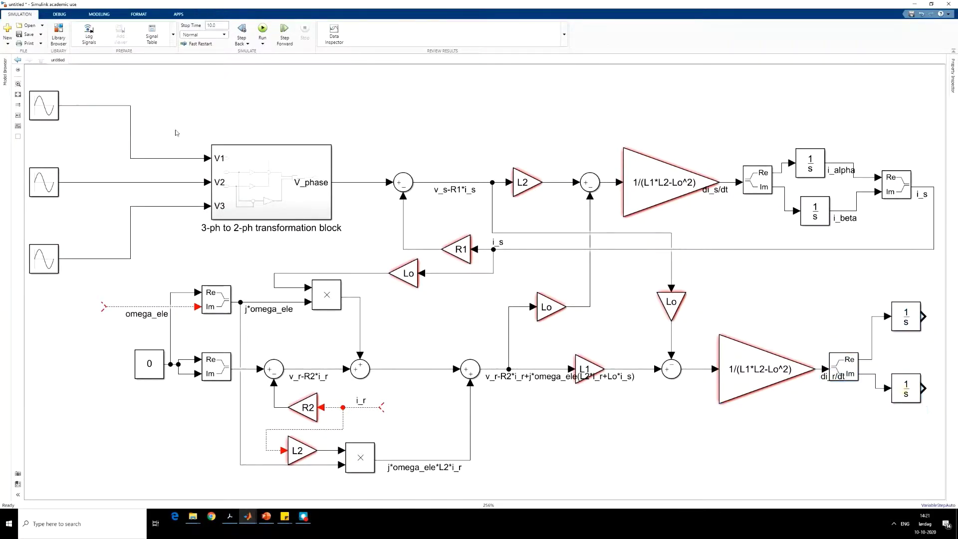
# Step: Copy a Real-Imag to Complex block after the rotor Integrators, connect both Integrator outputs to it, and label them ir_alpha and ir_beta
pyautogui.hotkey('ctrl', 'a')
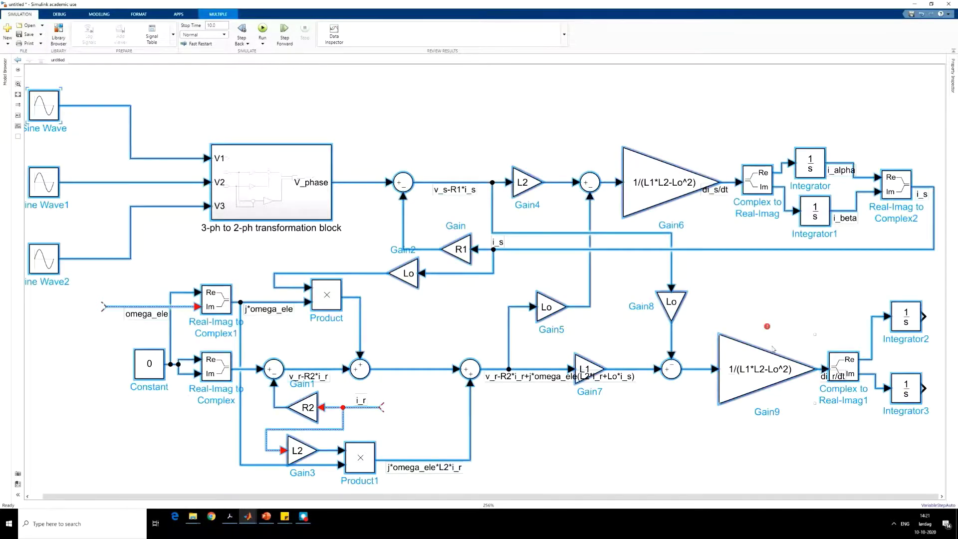
pyautogui.hscroll(5, 772, 348)
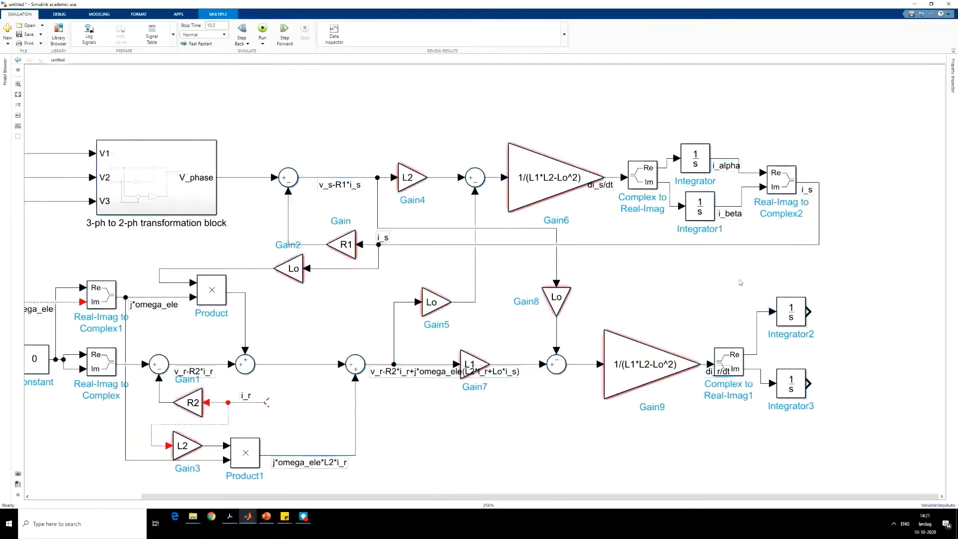
pyautogui.click(779, 187)
pyautogui.moveTo(780, 187); pyautogui.dragTo(866, 378)
pyautogui.moveTo(809, 311); pyautogui.dragTo(809, 384)
pyautogui.click(811, 311)
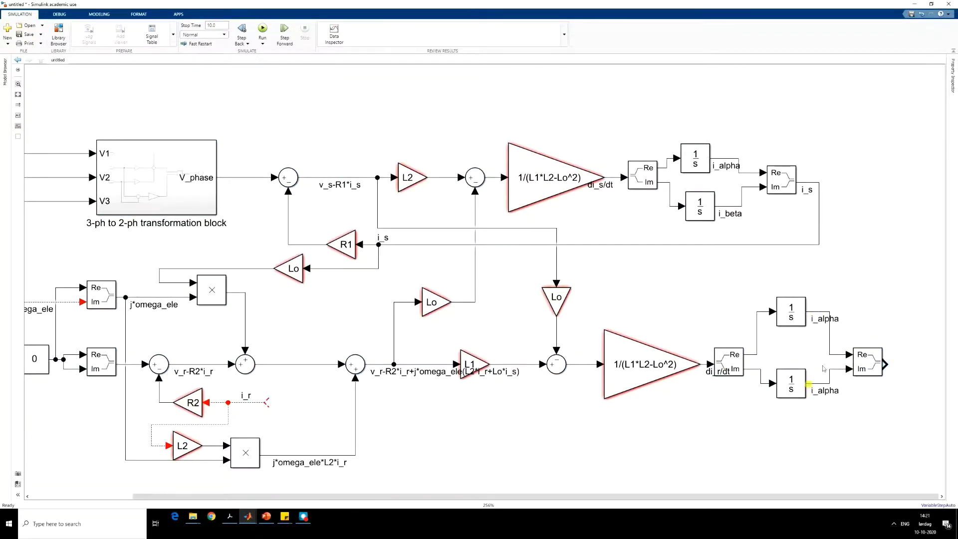
# Step: Connect the rotor Real-Imag to Complex output back to the open i_r feedback line
pyautogui.moveTo(870, 365)
pyautogui.mouseDown()
pyautogui.moveTo(885, 365)
pyautogui.moveTo(878, 415)
pyautogui.mouseUp()
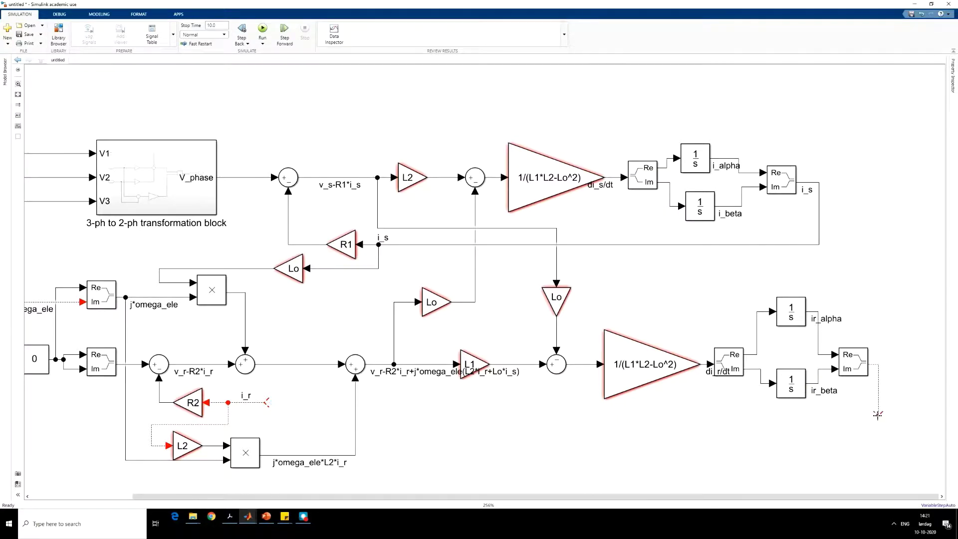
pyautogui.moveTo(878, 415)
pyautogui.mouseDown()
pyautogui.moveTo(821, 427)
pyautogui.moveTo(456, 424)
pyautogui.moveTo(265, 402)
pyautogui.mouseUp()
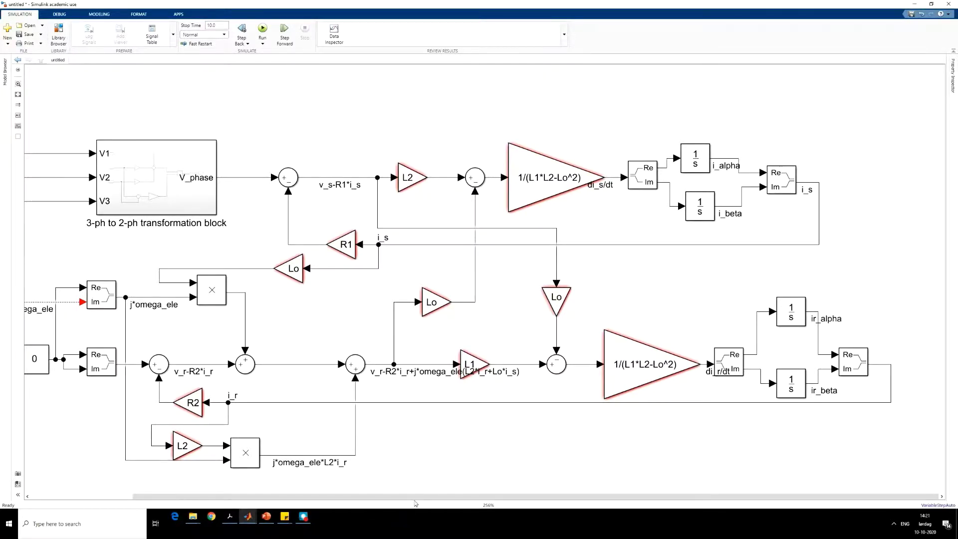
pyautogui.moveTo(360, 497); pyautogui.dragTo(281, 497)
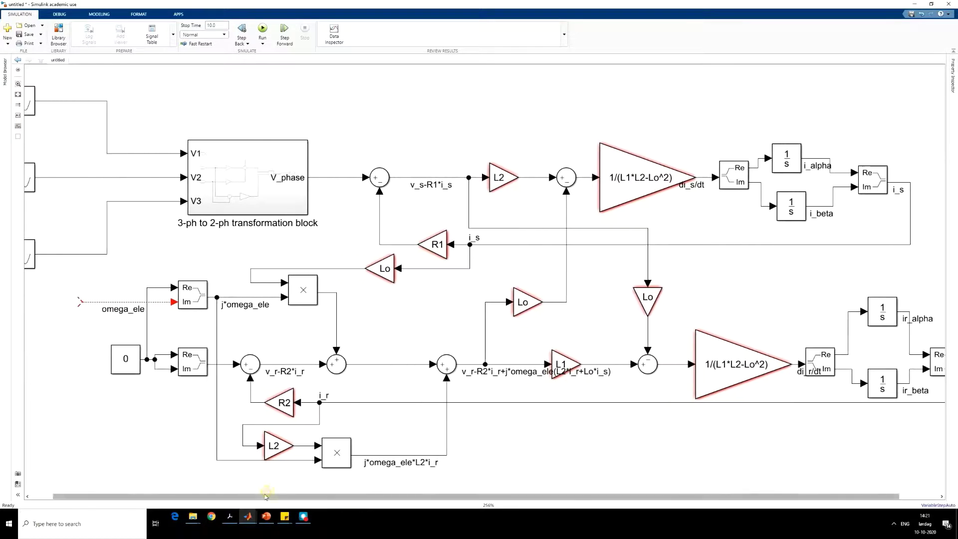
pyautogui.click(100, 303)
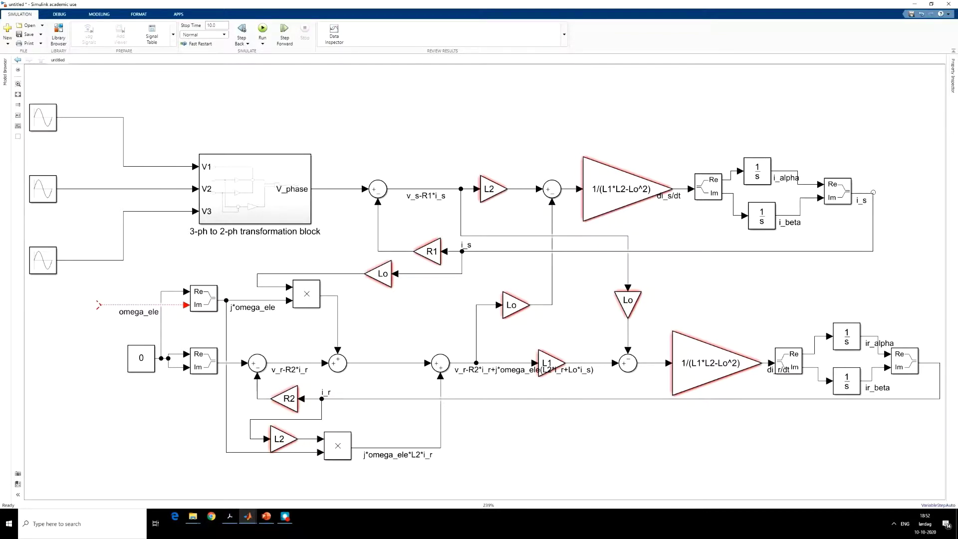
# Step: Add a Real-Imag to Complex block fed by ir_alpha on Re and by ir_beta through a -1 gain on Im
pyautogui.moveTo(873, 193)
pyautogui.mouseDown()
pyautogui.moveTo(899, 195)
pyautogui.moveTo(877, 196)
pyautogui.mouseUp()
pyautogui.click(940, 367)
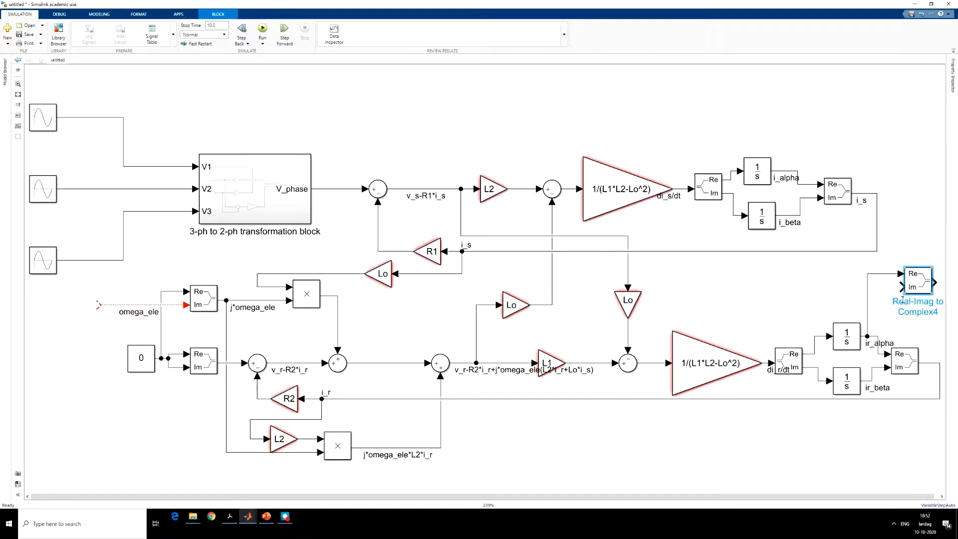
pyautogui.moveTo(903, 287); pyautogui.dragTo(876, 367)
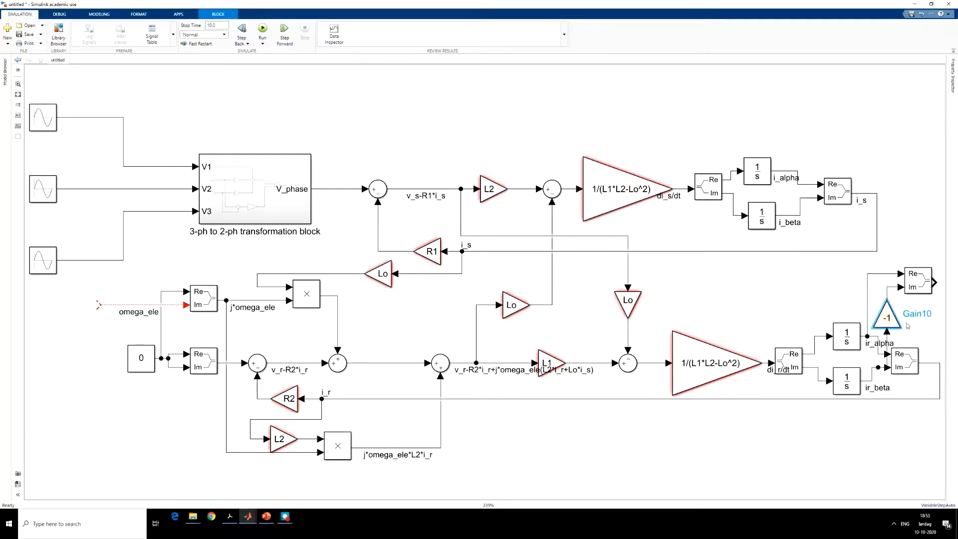
pyautogui.click(819, 455)
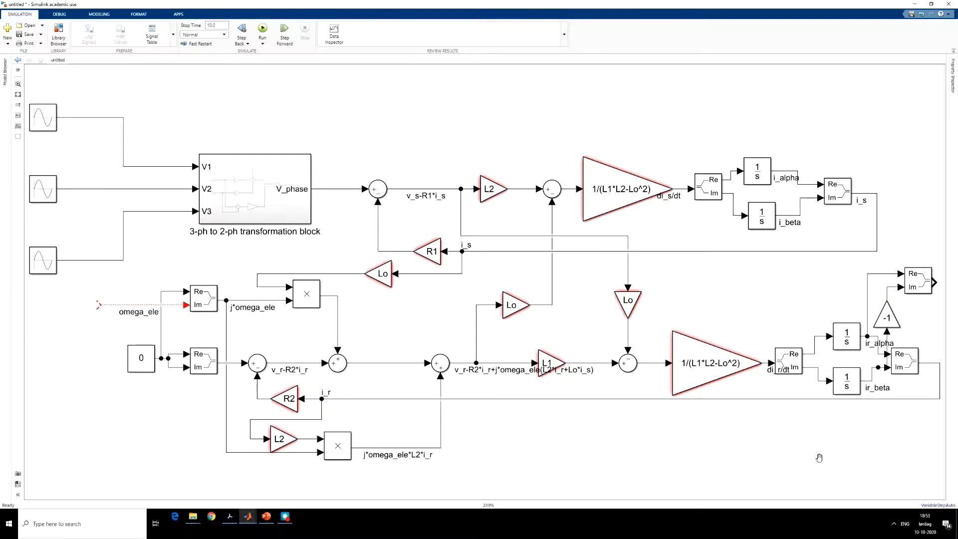
# Step: Extend the output line of the conjugate Real-Imag to Complex block and label it i_r*
pyautogui.moveTo(928, 289); pyautogui.dragTo(909, 283)
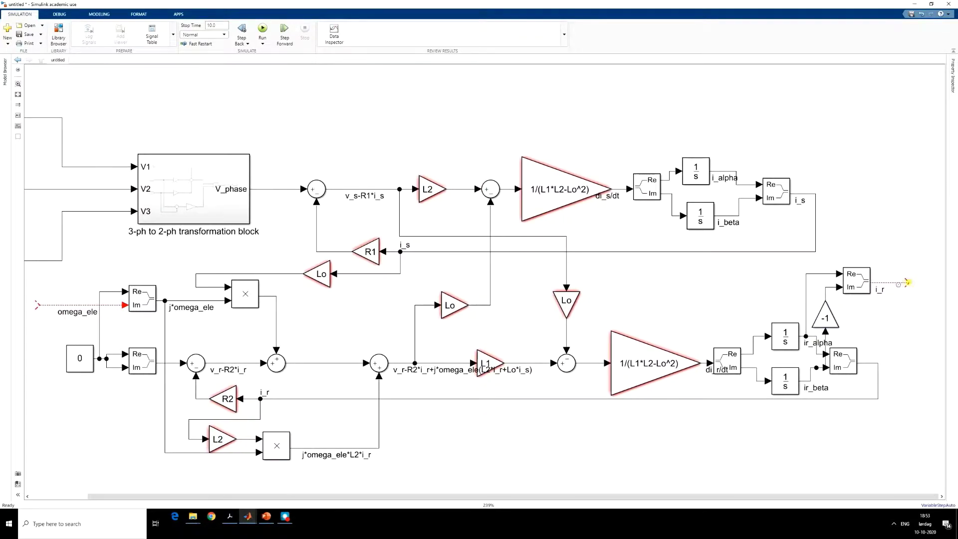
pyautogui.click(882, 291)
pyautogui.click(876, 330)
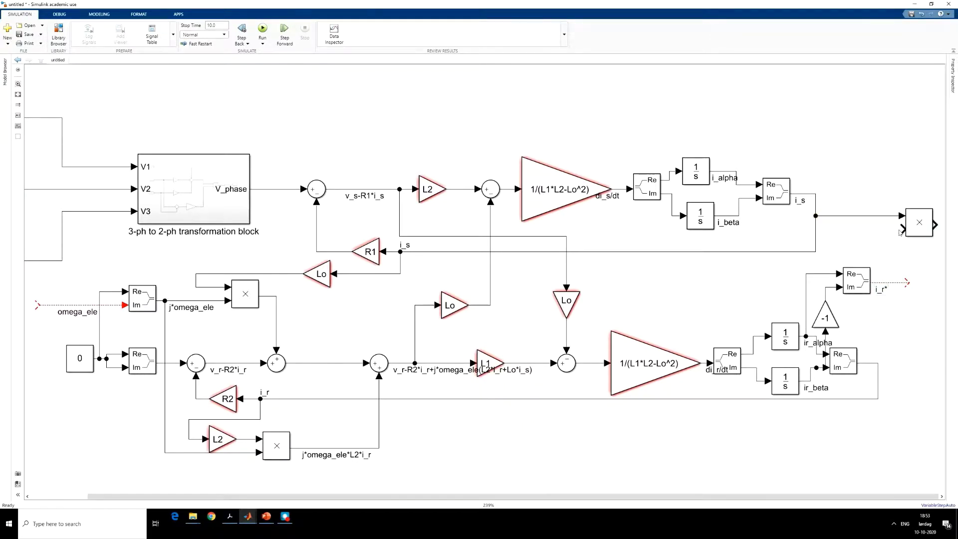
# Step: Connect i_r* to the second input of the Product block fed by i_s, and label the Product's extended output is.ir*
pyautogui.moveTo(902, 229); pyautogui.dragTo(910, 283)
pyautogui.moveTo(938, 226); pyautogui.dragTo(867, 225)
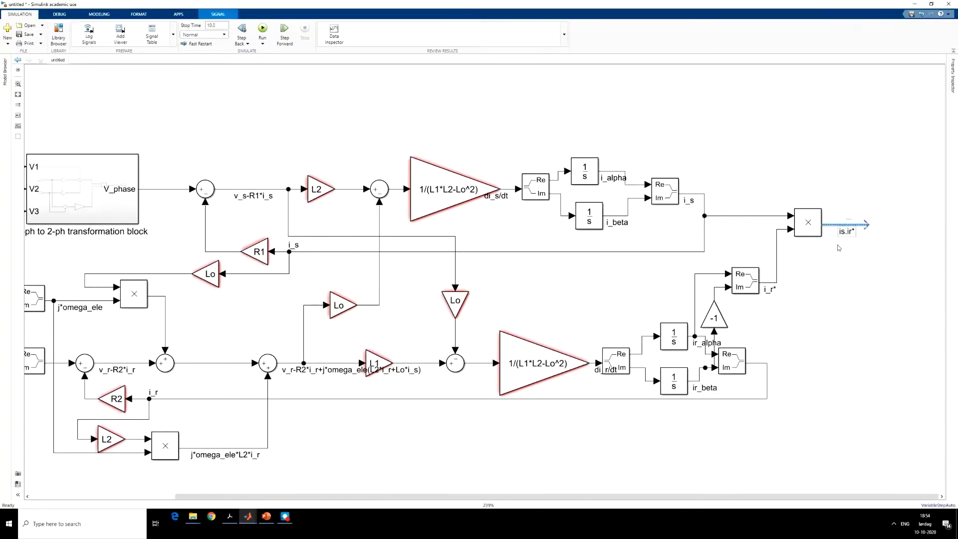
pyautogui.click(836, 225)
# Step: Paste a Complex to Real-Imag block at the end of the is.ir* line
pyautogui.hotkey('ctrl', 'v')
pyautogui.moveTo(886, 225); pyautogui.dragTo(922, 230)
pyautogui.click(909, 231)
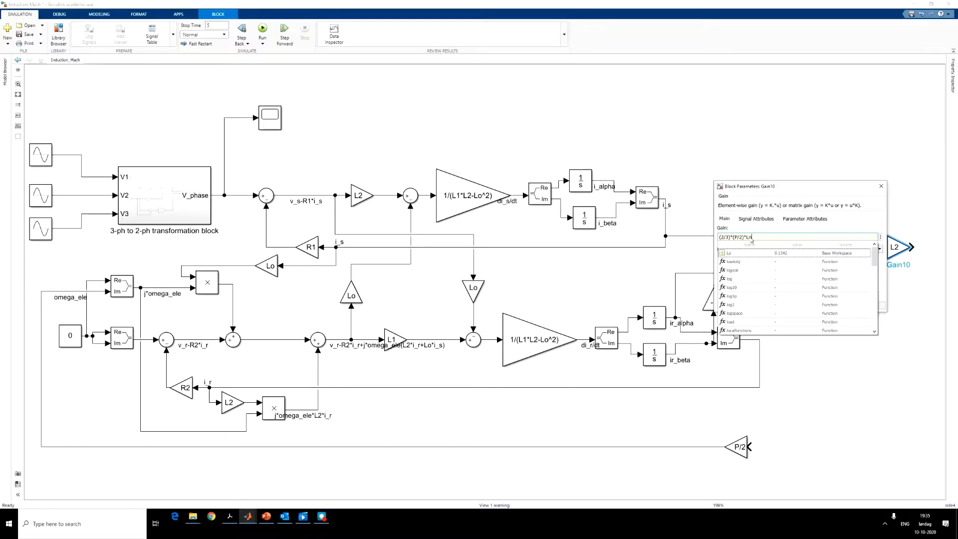
# Step: Set the gain following the is.ir* Complex to Real-Imag block to (2/3)*(P/2)*Lo and widen the block
pyautogui.click(796, 236)
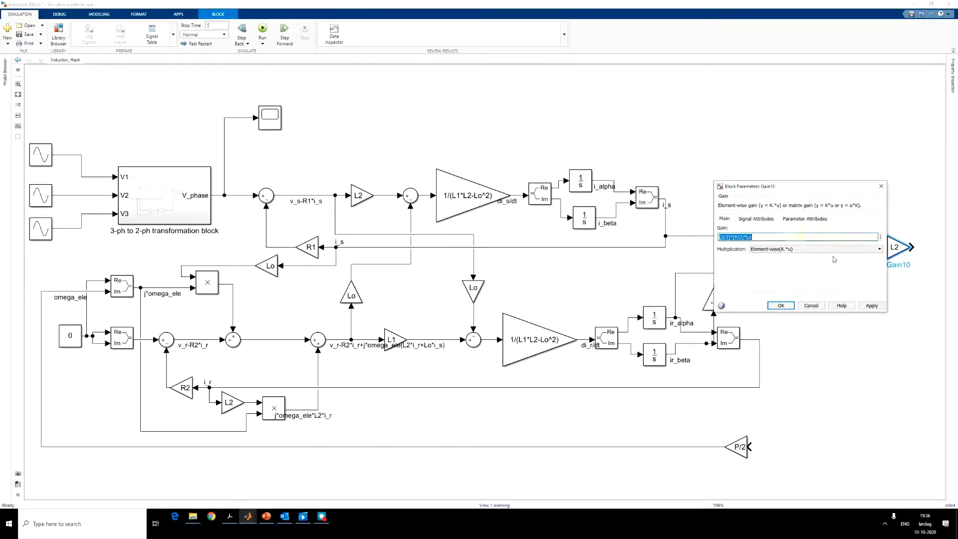
pyautogui.click(782, 306)
pyautogui.moveTo(909, 259); pyautogui.dragTo(890, 284)
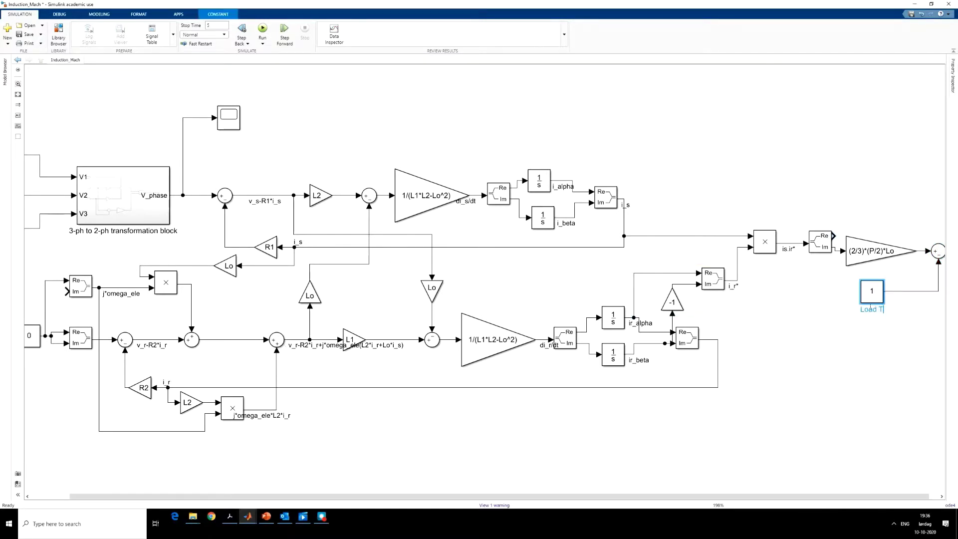
# Step: Name the Constant block feeding the Sum block after the torque gain Load Torque
pyautogui.write('orque')
pyautogui.moveTo(926, 496); pyautogui.dragTo(936, 496)
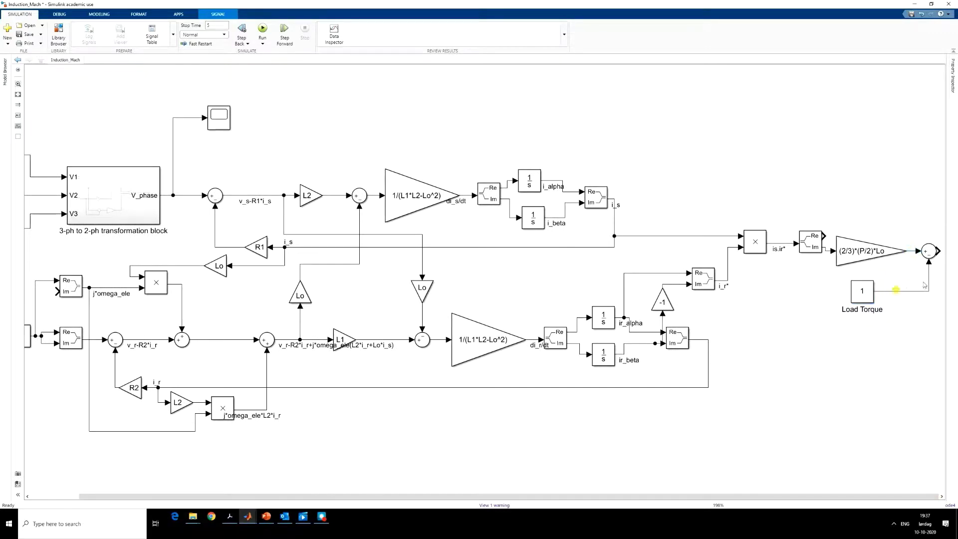
pyautogui.click(937, 262)
# Step: Set the copied gain after the load-torque Sum block to 1/J and shrink the block to fit
pyautogui.hscroll(4, 939, 251)
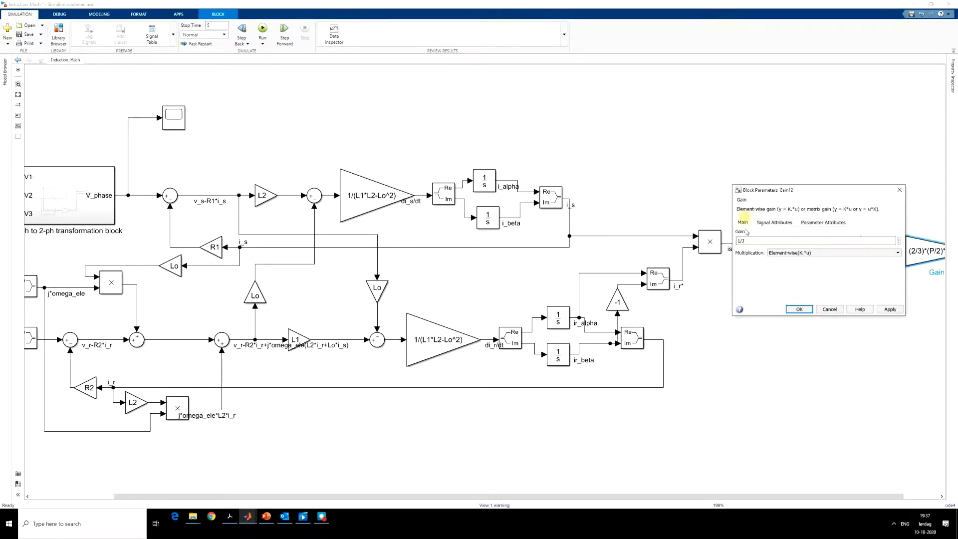
pyautogui.click(799, 309)
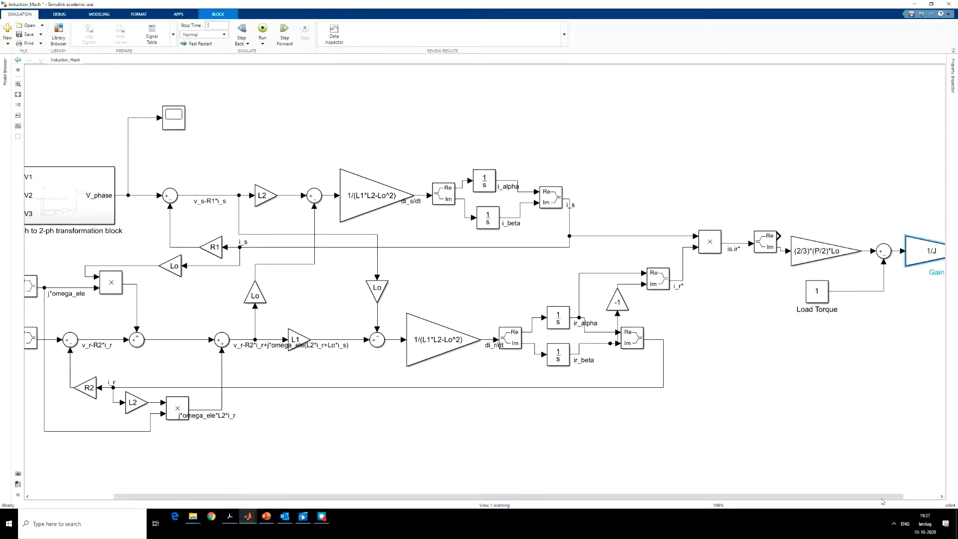
pyautogui.hscroll(4, 931, 470)
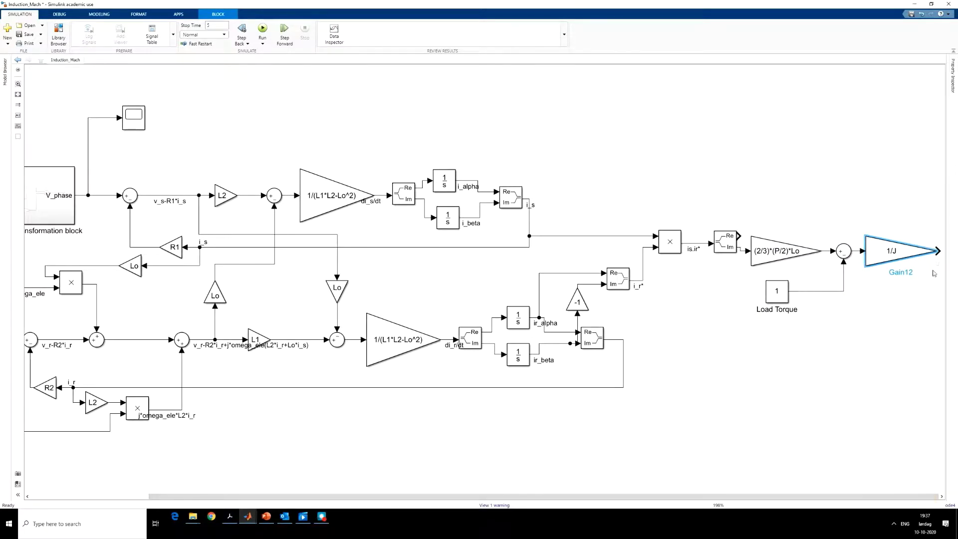
pyautogui.moveTo(937, 265); pyautogui.dragTo(899, 265)
pyautogui.click(886, 268)
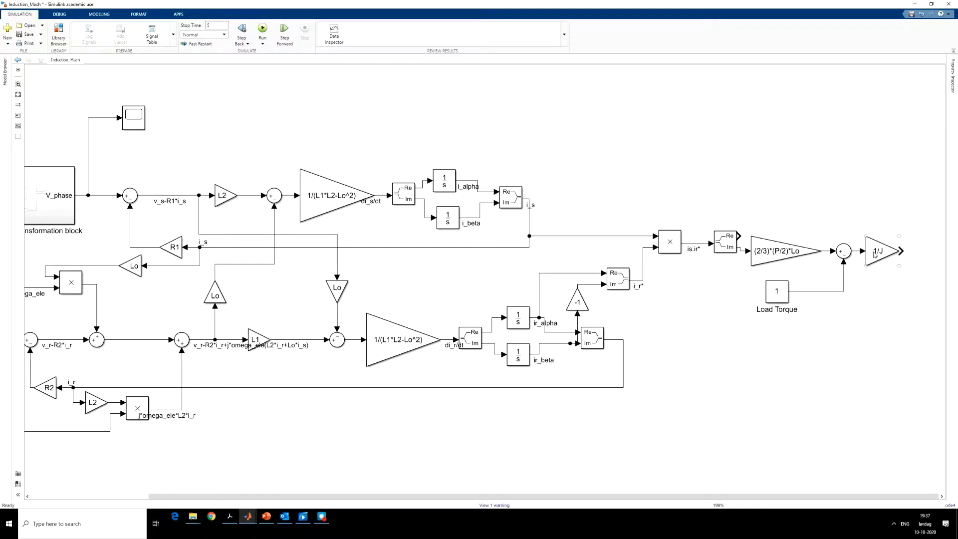
# Step: Copy an Integrator to the output side of the 1/J gain and connect the two blocks
pyautogui.moveTo(449, 183); pyautogui.dragTo(930, 254)
pyautogui.click(905, 255)
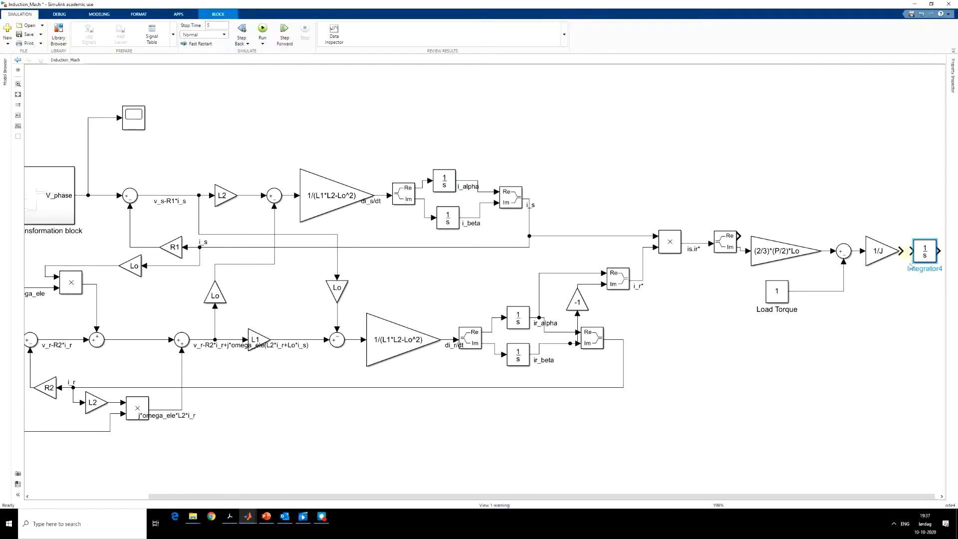
pyautogui.click(941, 267)
# Step: Route the final Integrator's output line back beneath the model and label it omega
pyautogui.moveTo(939, 250); pyautogui.dragTo(799, 431)
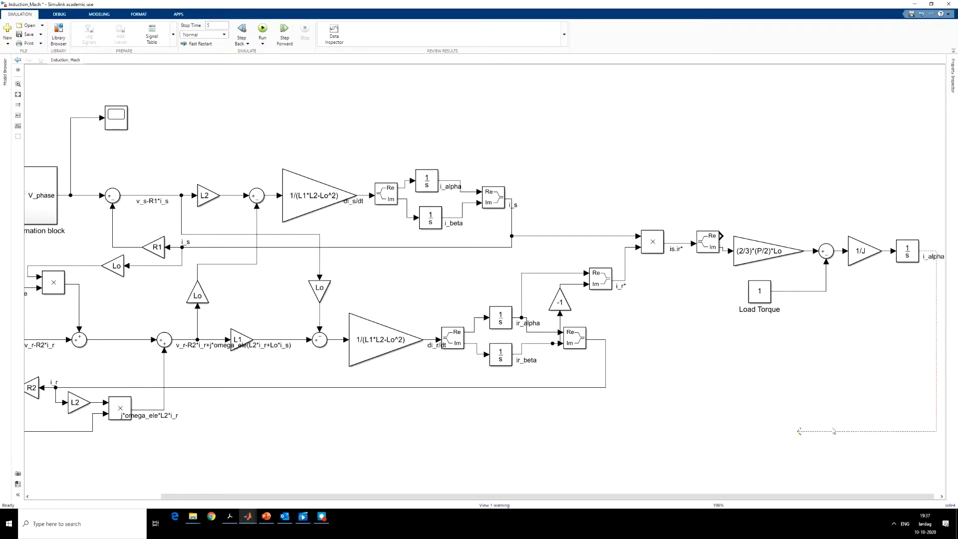
pyautogui.doubleClick(935, 256)
pyautogui.write('omega')
# Step: Insert a flipped copy of the 1/J gain in the omega feedback line and set its gain to P/2
pyautogui.moveTo(853, 260); pyautogui.dragTo(854, 442)
pyautogui.doubleClick(869, 431)
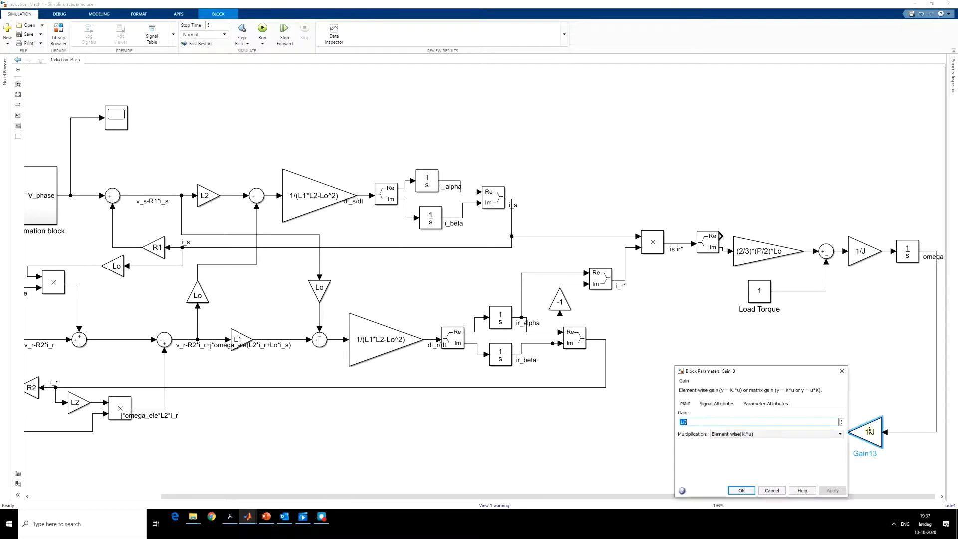
pyautogui.write('P/2')
pyautogui.press('Return')
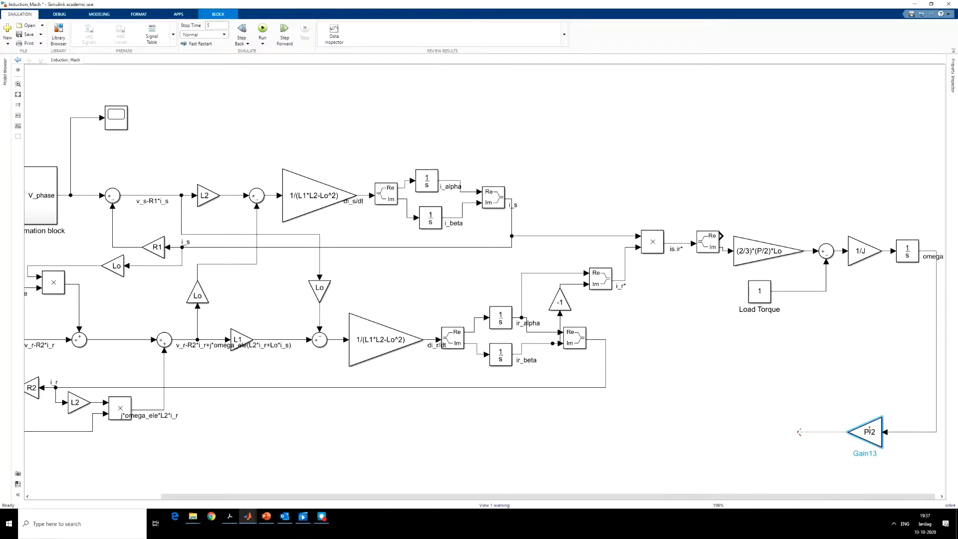
# Step: Connect the P/2 gain output to the Im input of the j*omega_ele complex block, route the line beneath the model, and label it omega_ele
pyautogui.moveTo(799, 432); pyautogui.dragTo(127, 292)
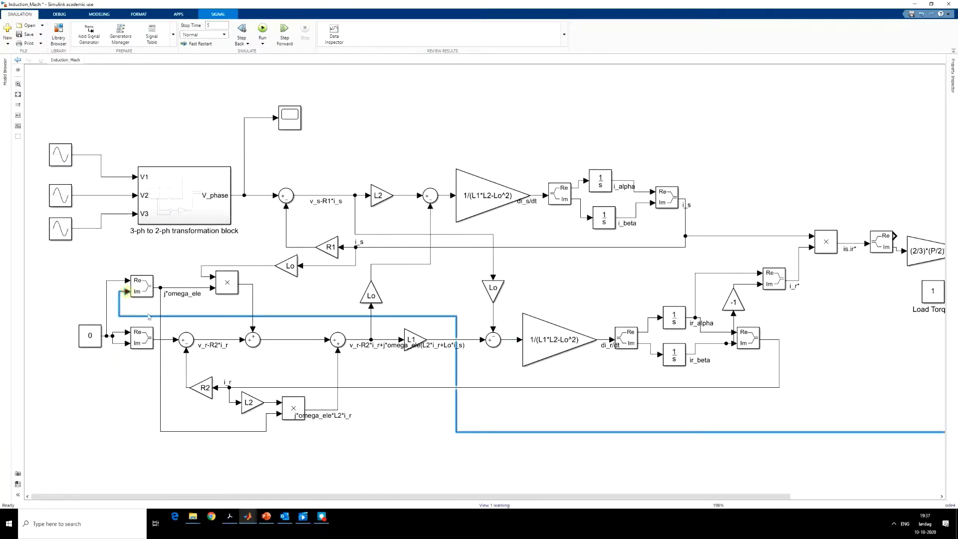
pyautogui.moveTo(159, 320); pyautogui.dragTo(119, 458)
pyautogui.moveTo(264, 315); pyautogui.dragTo(276, 349)
pyautogui.moveTo(390, 316); pyautogui.dragTo(390, 439)
pyautogui.write('omega_')
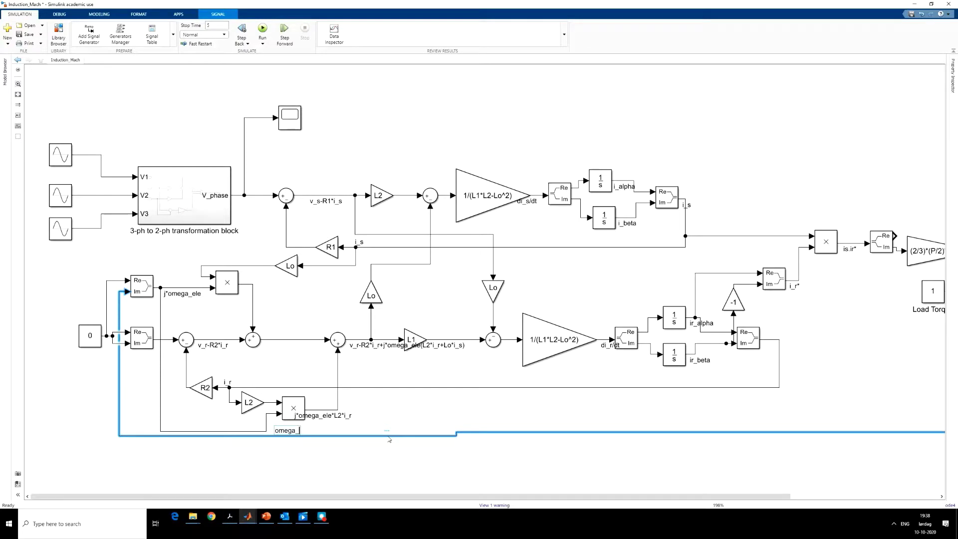
pyautogui.write('ele')
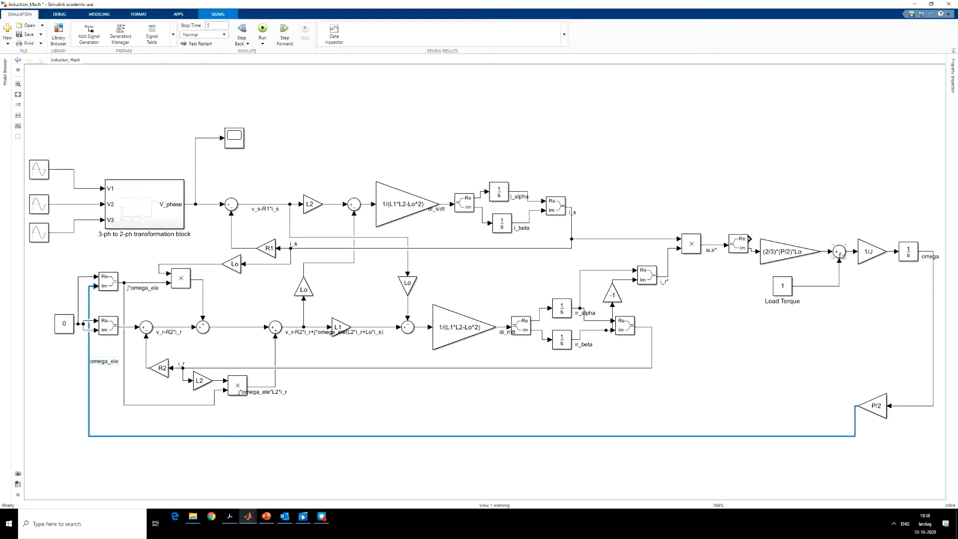
# Step: Add a third input port on the upper side of the Sum block that subtracts the load torque
pyautogui.click(833, 255)
pyautogui.doubleClick(840, 251)
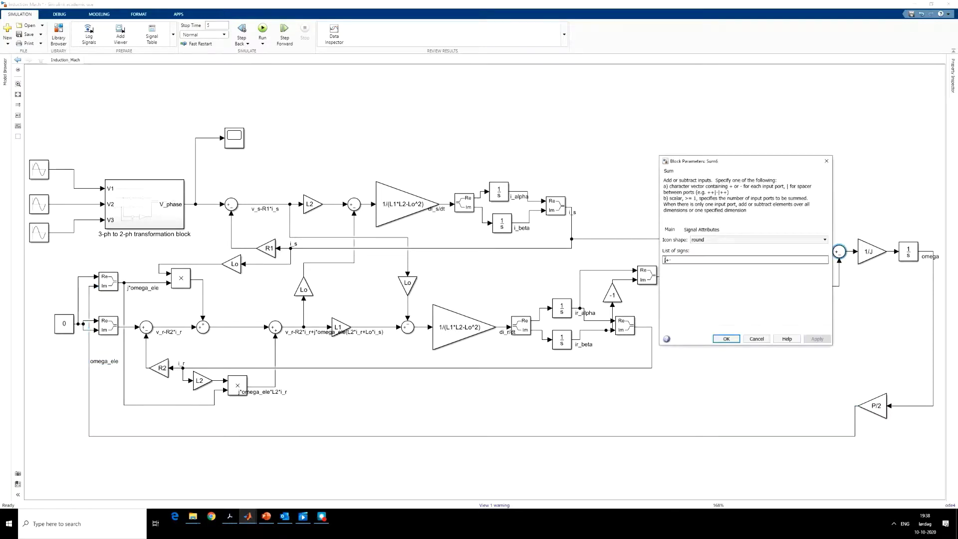
pyautogui.press('Return')
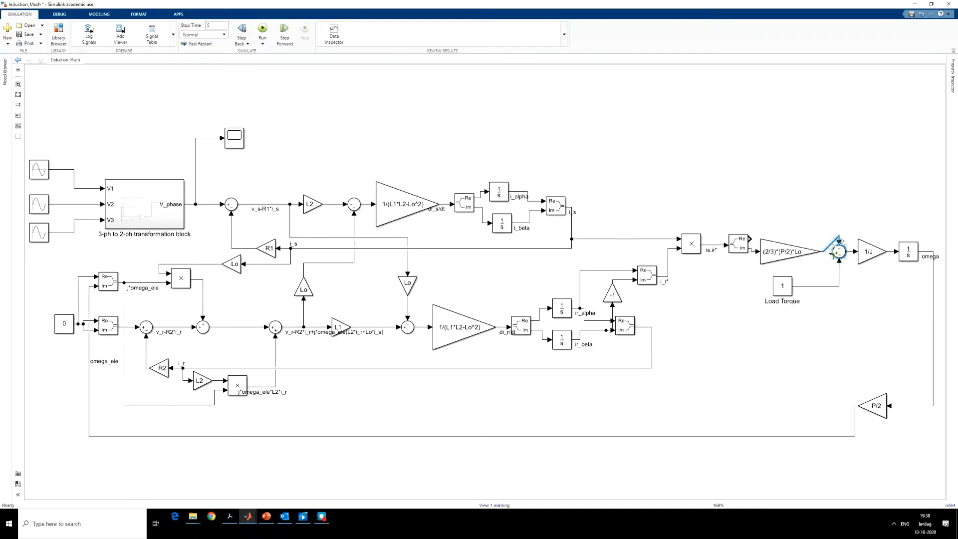
# Step: Feed omega back to the new Sum input through a copied gain block set to B
pyautogui.moveTo(840, 243); pyautogui.dragTo(934, 252)
pyautogui.moveTo(871, 251); pyautogui.dragTo(885, 223)
pyautogui.doubleClick(886, 224)
pyautogui.write('B')
pyautogui.press('Return')
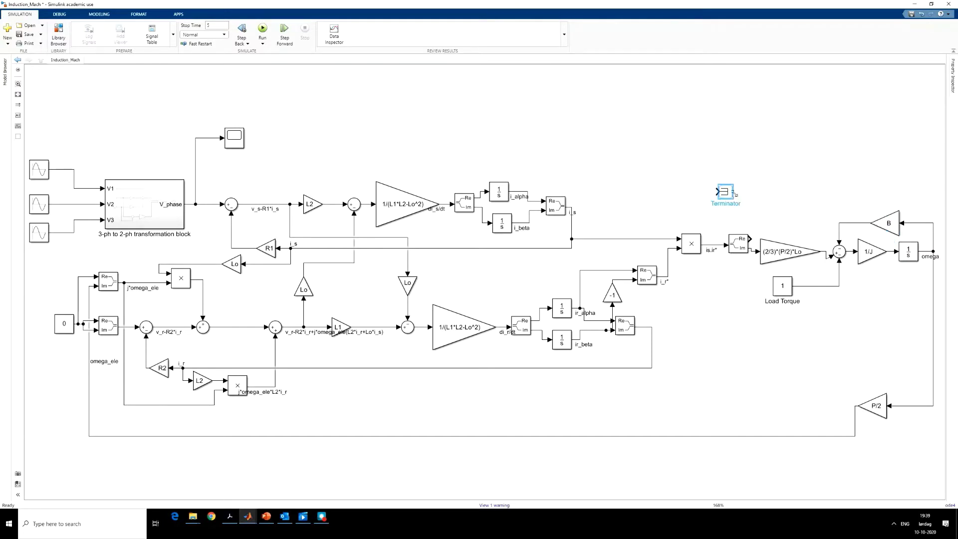
# Step: Connect a Terminator block to the unused Re output ahead of the torque gain
pyautogui.moveTo(729, 195); pyautogui.dragTo(751, 239)
pyautogui.click(800, 233)
# Step: Group the torque and speed blocks into a subsystem named Mechanical, and move the P/2 gain and its feedback line beneath the model
pyautogui.moveTo(588, 195); pyautogui.dragTo(936, 299)
pyautogui.rightClick(646, 244)
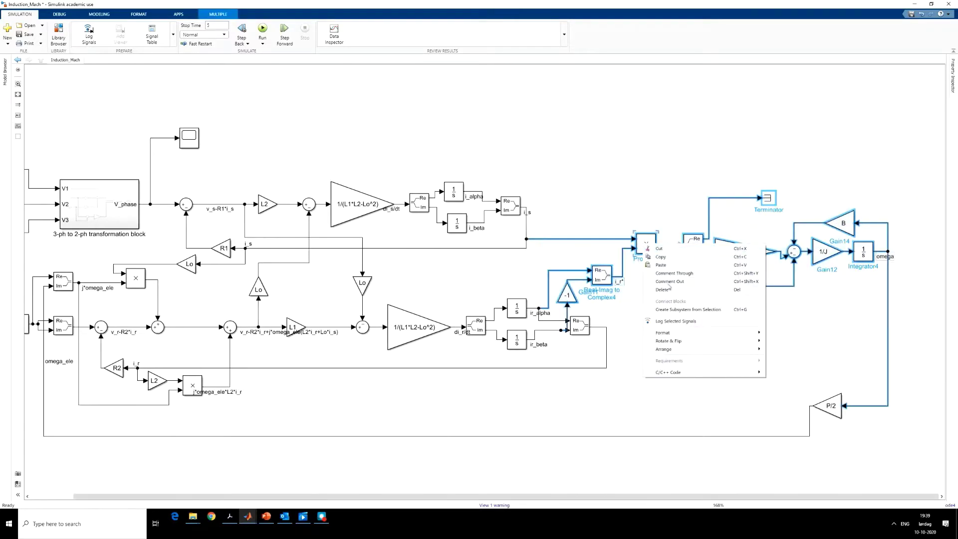
pyautogui.click(677, 310)
pyautogui.click(702, 312)
pyautogui.moveTo(873, 497); pyautogui.dragTo(829, 496)
pyautogui.moveTo(759, 252); pyautogui.dragTo(705, 249)
pyautogui.moveTo(879, 409); pyautogui.dragTo(508, 437)
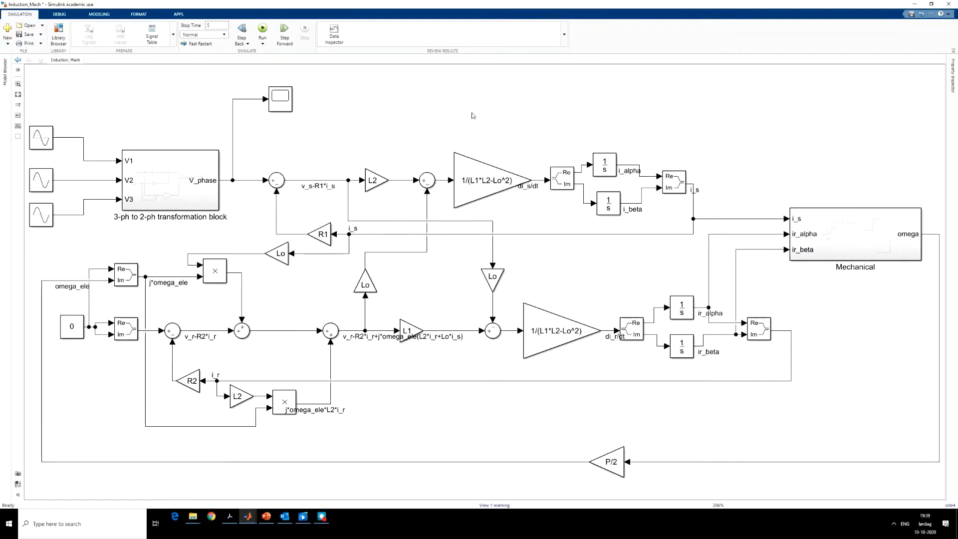
# Step: Add a Scope to the omega output and copy it to the i_s and i_r signals
pyautogui.doubleClick(472, 114)
pyautogui.write('scope')
pyautogui.press('Return')
pyautogui.moveTo(472, 99); pyautogui.dragTo(924, 233)
pyautogui.moveTo(918, 127); pyautogui.dragTo(673, 219)
pyautogui.hotkey('ctrl', 'v')
pyautogui.moveTo(768, 241); pyautogui.dragTo(728, 331)
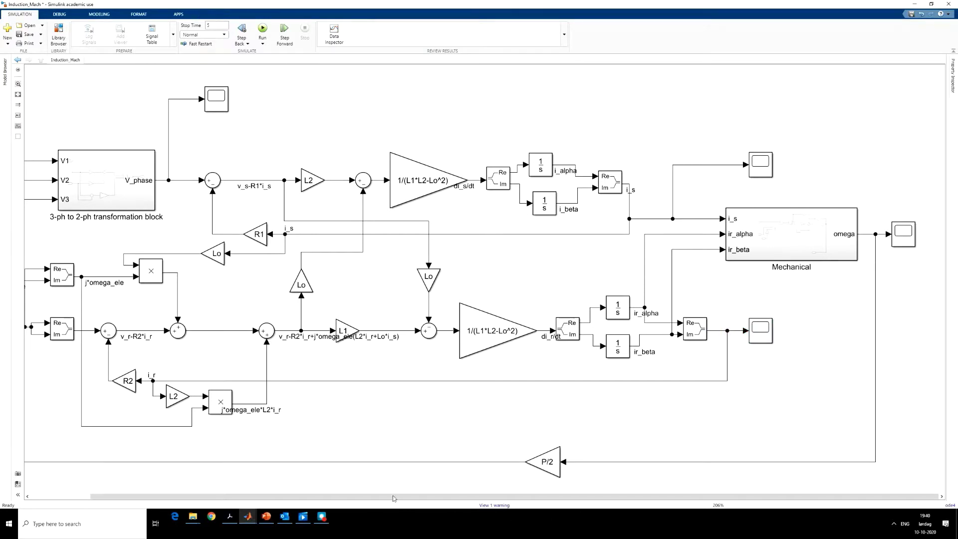
# Step: Name the scopes on i_s, i_r and omega Stator, Rotor and Speed respectively
pyautogui.click(81, 497)
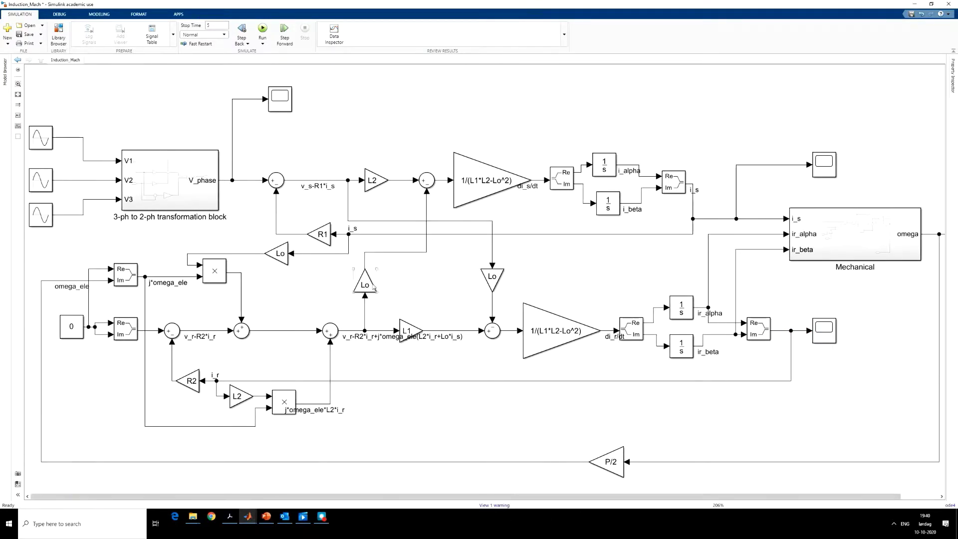
pyautogui.press('space')
pyautogui.click(791, 170)
pyautogui.doubleClick(792, 188)
pyautogui.write('Stator')
pyautogui.doubleClick(796, 348)
pyautogui.write('Rotor')
pyautogui.click(928, 235)
pyautogui.doubleClick(928, 254)
pyautogui.write('Speed')
pyautogui.click(873, 195)
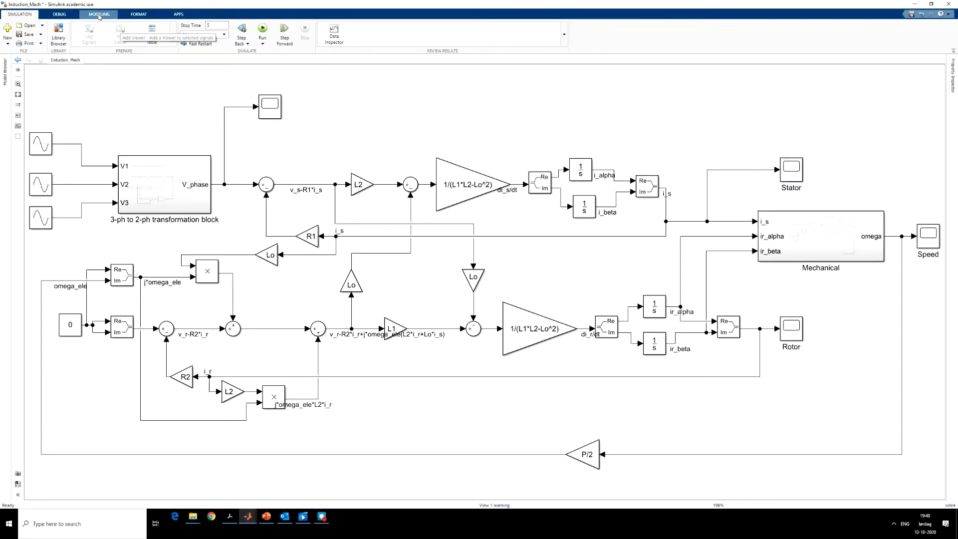
# Step: Configure the model solver as Fixed-step with ode4 (Runge-Kutta)
pyautogui.click(99, 16)
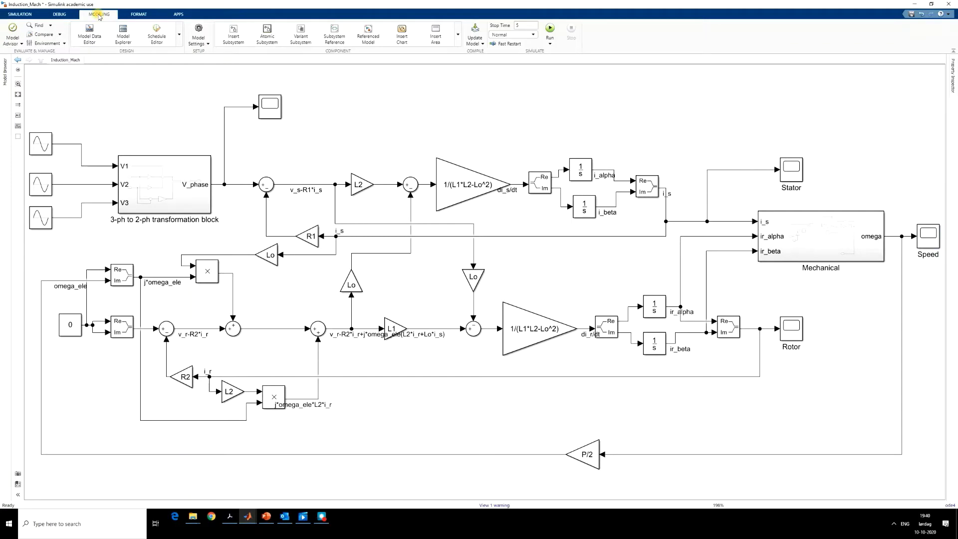
pyautogui.click(199, 31)
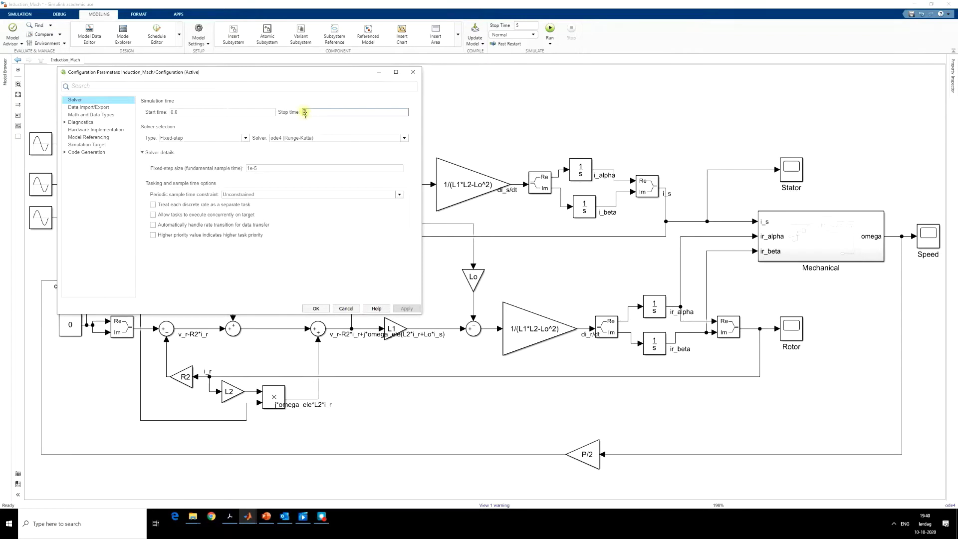
pyautogui.click(213, 138)
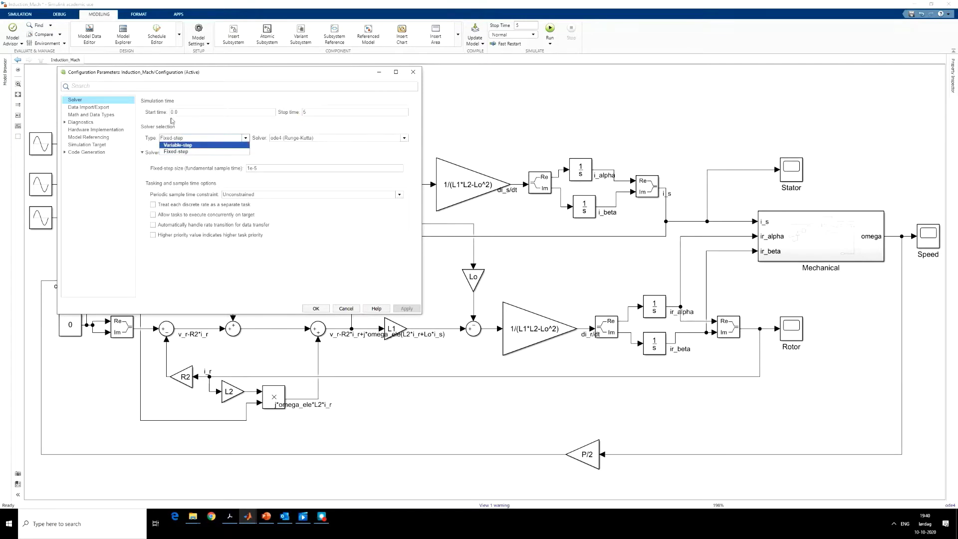
pyautogui.click(191, 153)
pyautogui.click(297, 138)
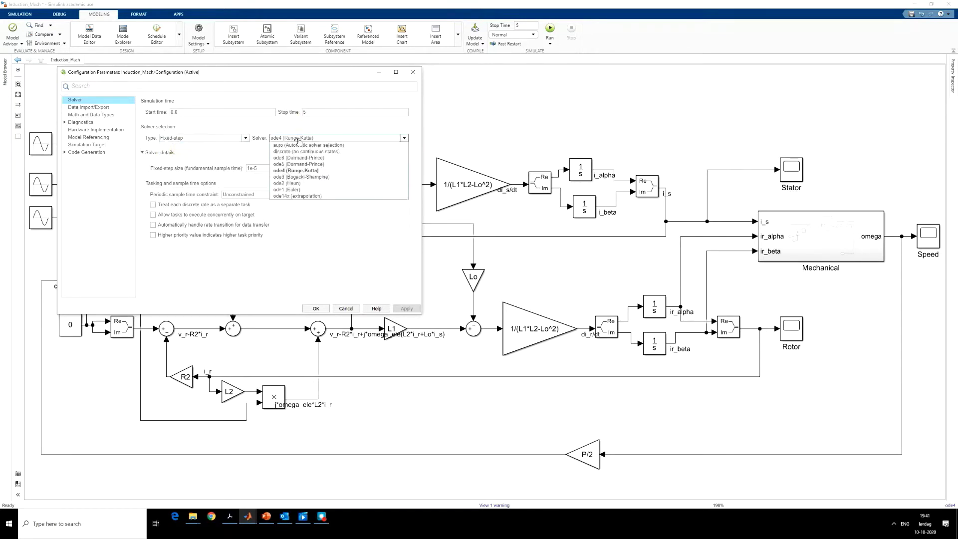
pyautogui.click(302, 172)
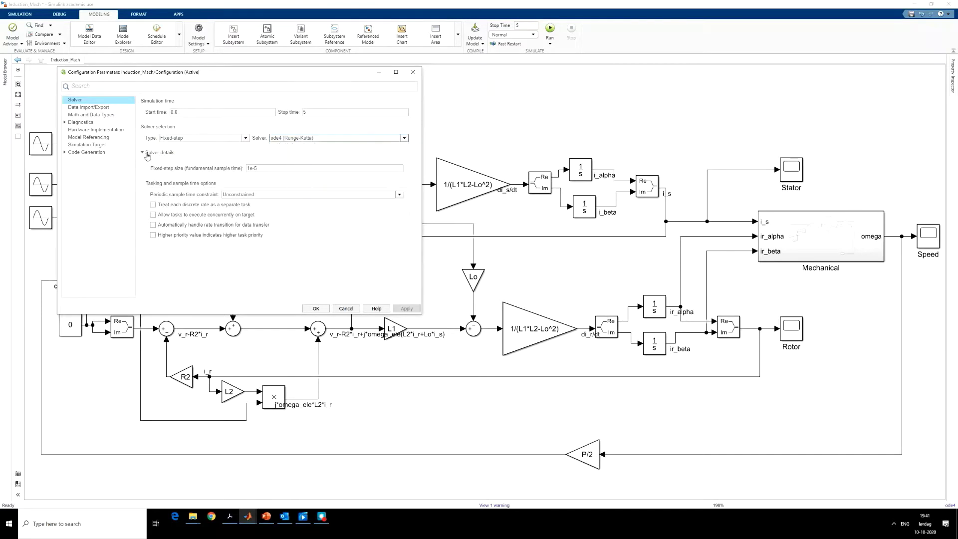
# Step: Set the solver's fixed-step size to 1e-4 and apply the configuration
pyautogui.click(144, 153)
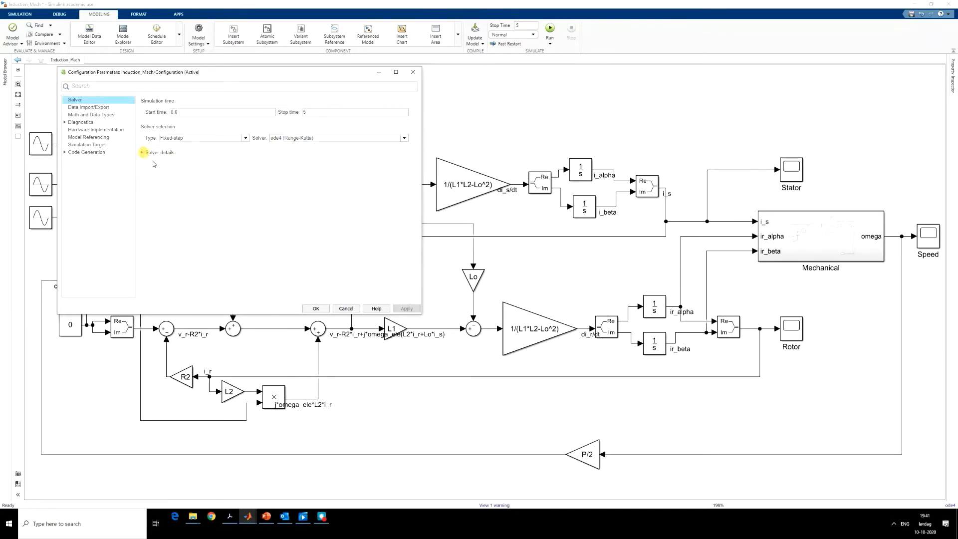
pyautogui.click(157, 153)
pyautogui.doubleClick(258, 168)
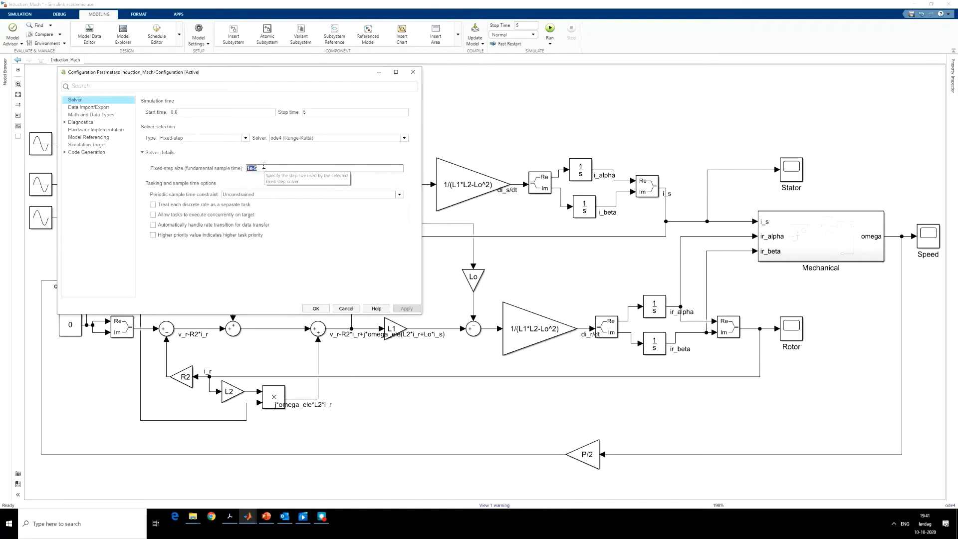
pyautogui.write('1e-')
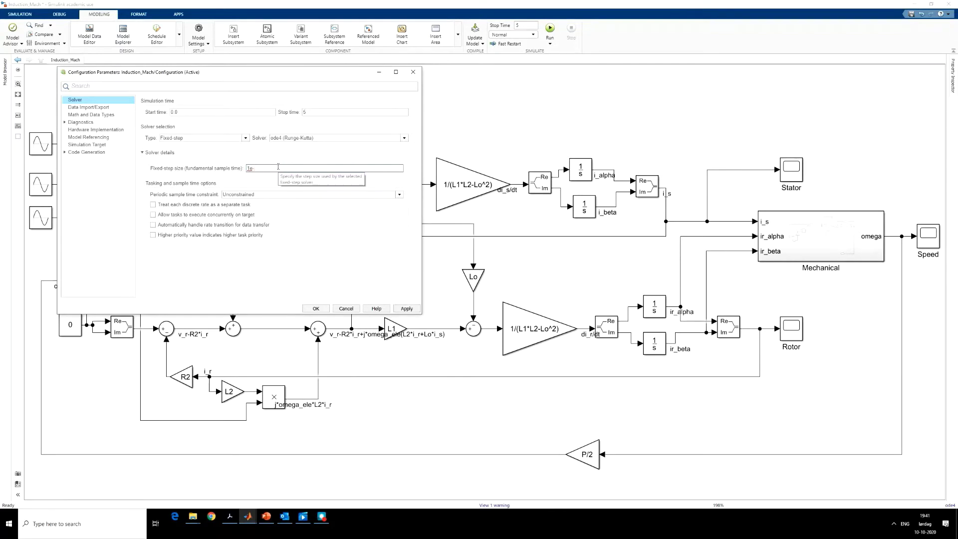
pyautogui.write('4')
pyautogui.doubleClick(278, 168)
pyautogui.click(406, 308)
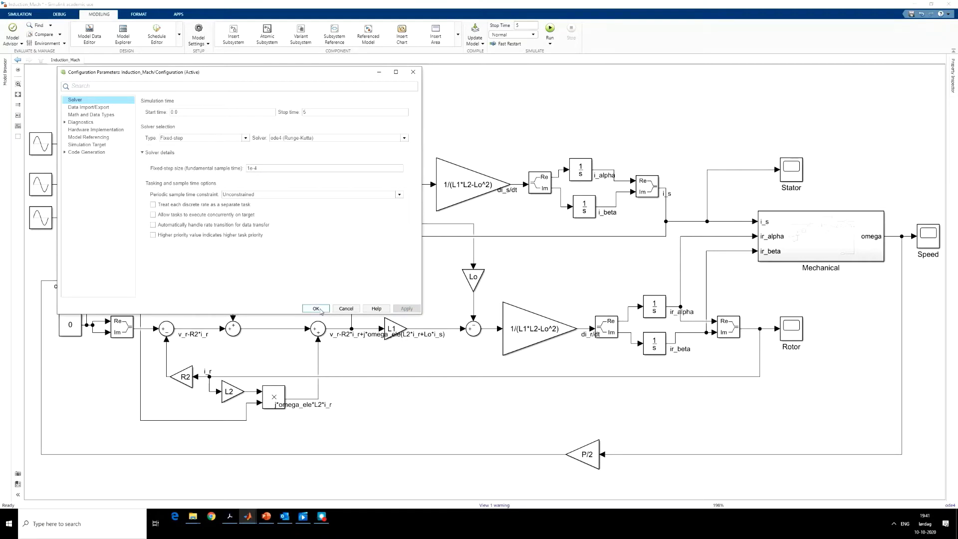
pyautogui.click(316, 309)
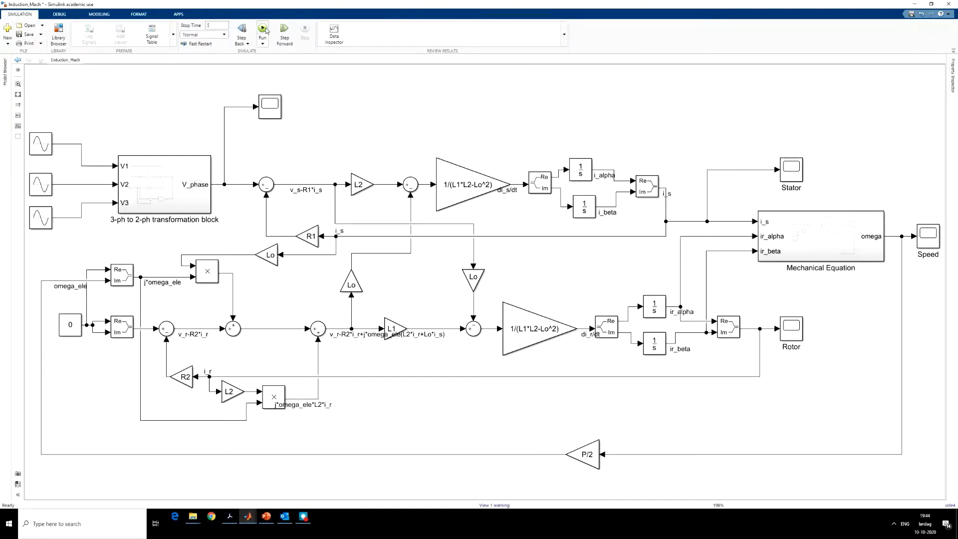
# Step: Run the simulation and view the Speed scope at full size
pyautogui.click(262, 29)
pyautogui.doubleClick(928, 240)
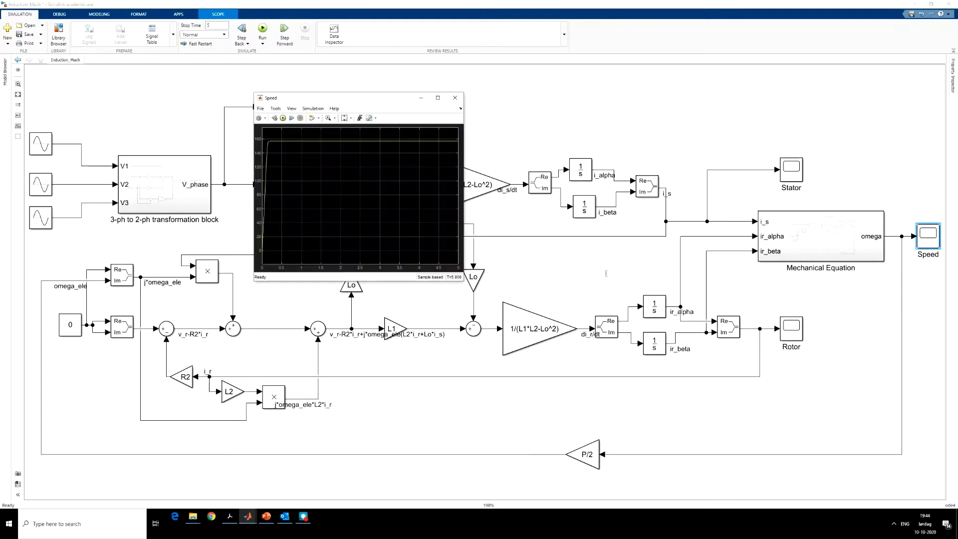
pyautogui.click(438, 98)
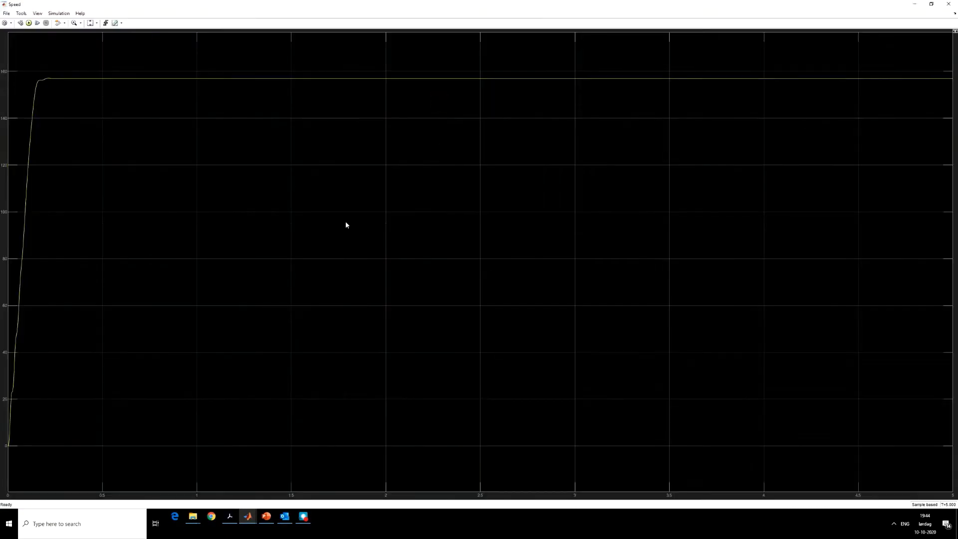
pyautogui.rightClick(617, 3)
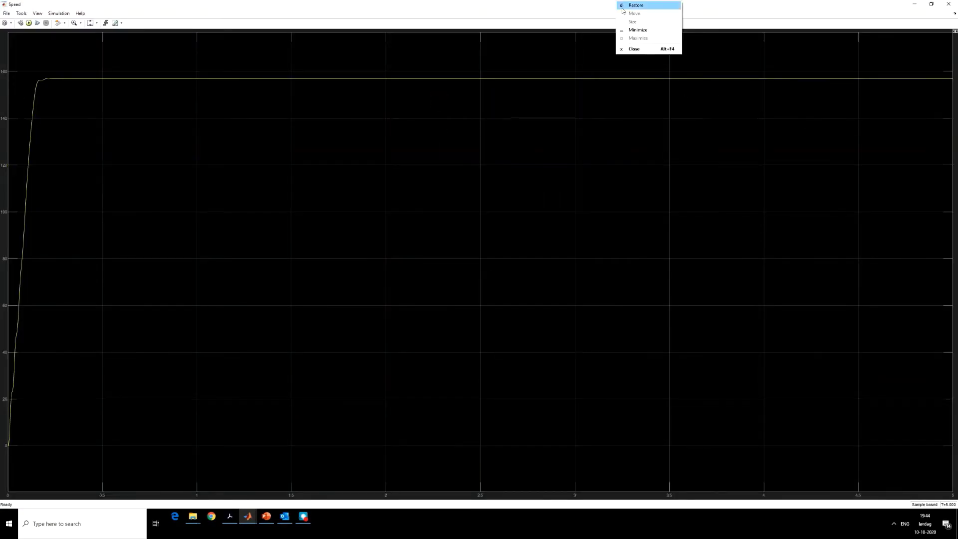
pyautogui.click(642, 49)
# Step: Examine the stator current's starting transient and steady-state waveforms in the Stator scope, then close it
pyautogui.doubleClick(793, 171)
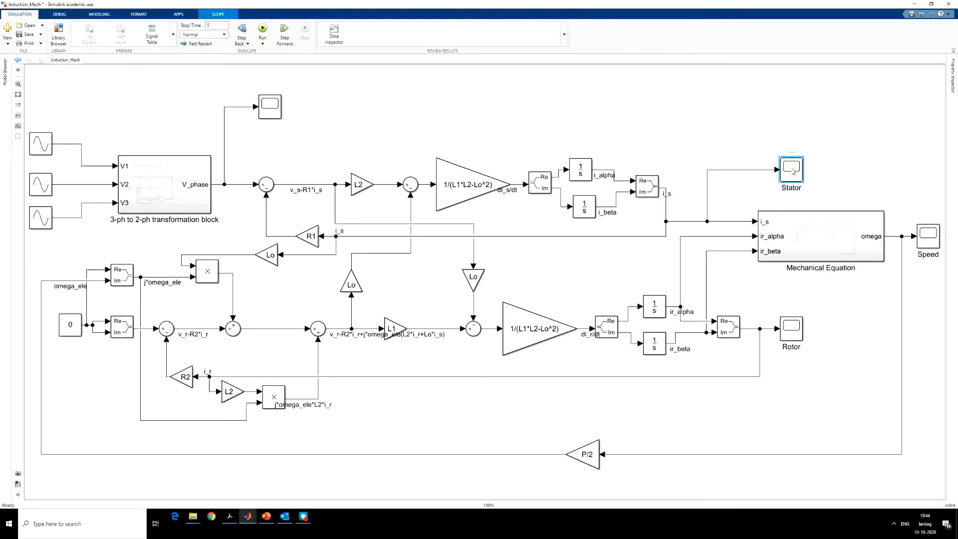
pyautogui.click(438, 96)
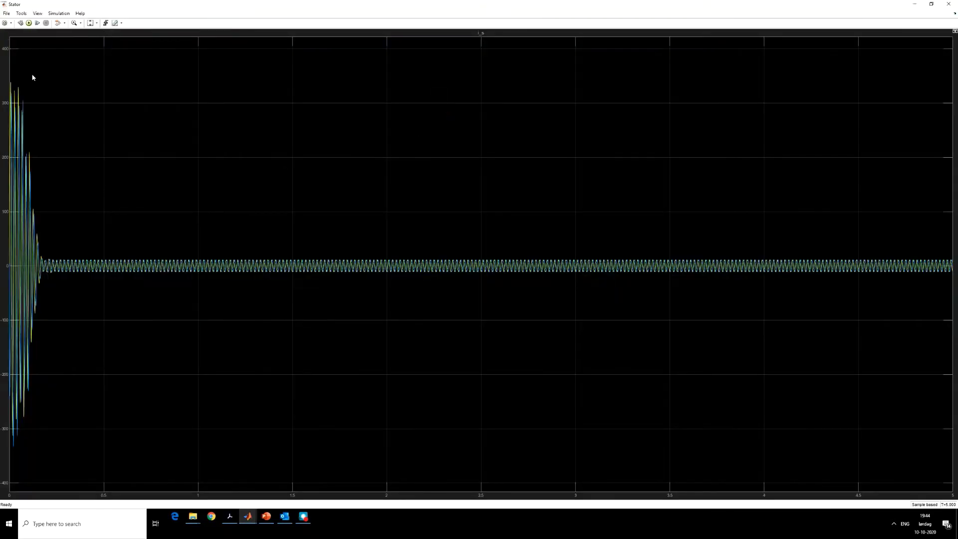
pyautogui.click(74, 23)
pyautogui.moveTo(58, 91); pyautogui.dragTo(1, 464)
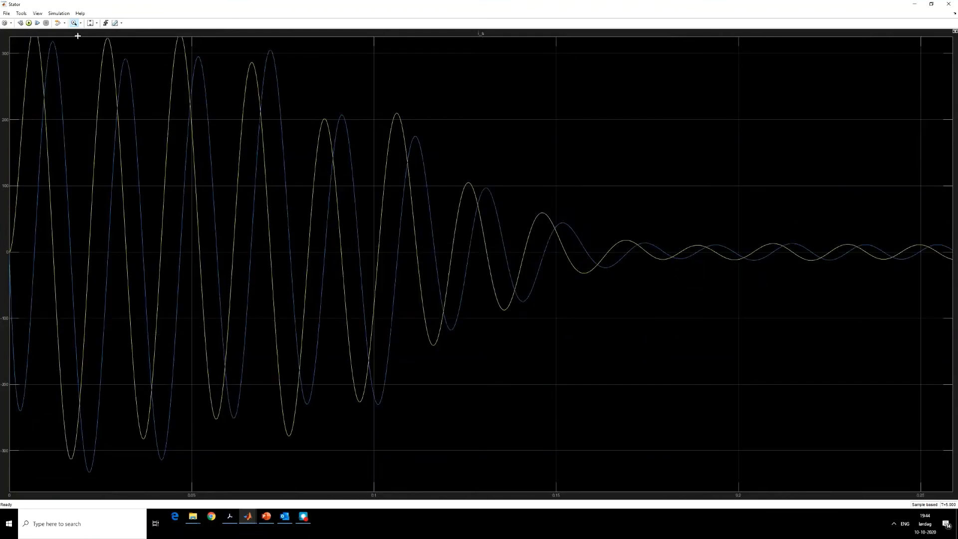
pyautogui.click(90, 23)
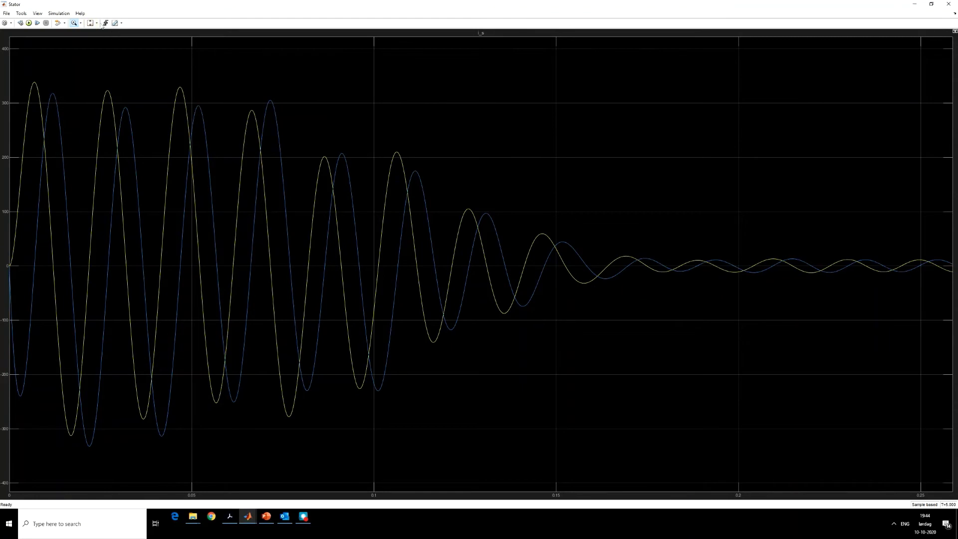
pyautogui.doubleClick(95, 41)
pyautogui.moveTo(434, 246); pyautogui.dragTo(496, 308)
pyautogui.moveTo(334, 126); pyautogui.dragTo(589, 305)
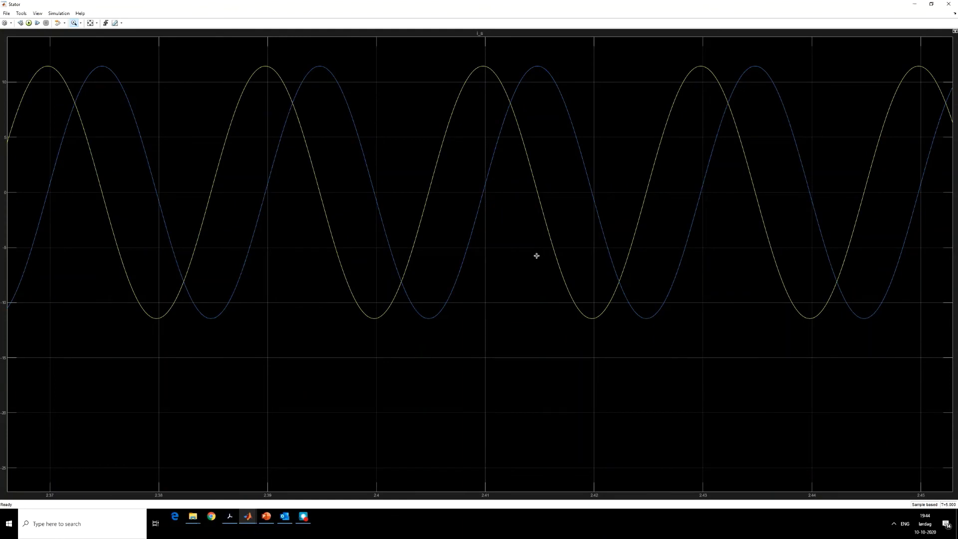
pyautogui.rightClick(566, 5)
pyautogui.click(579, 52)
# Step: Examine the rotor current's overall response and steady-state waveform in the Rotor scope, then close it
pyautogui.doubleClick(795, 330)
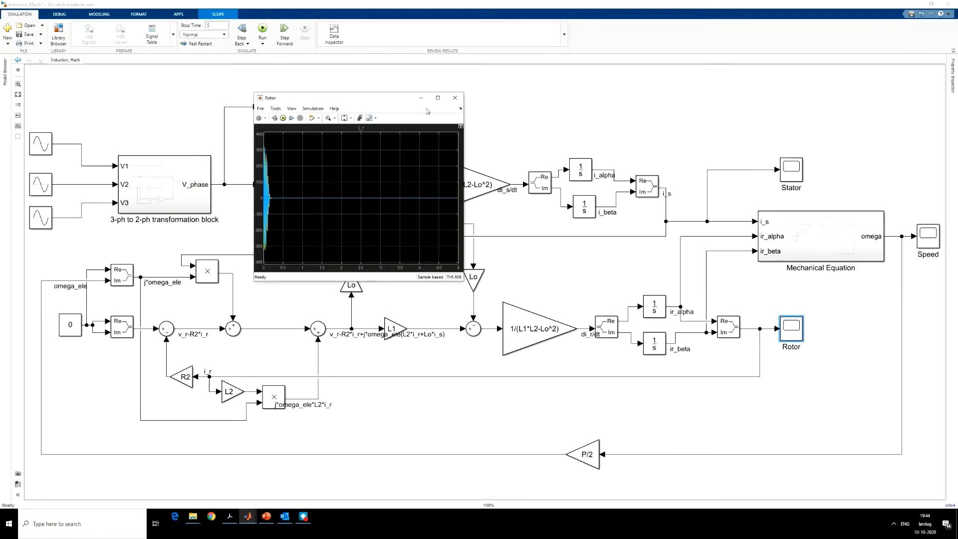
pyautogui.click(437, 99)
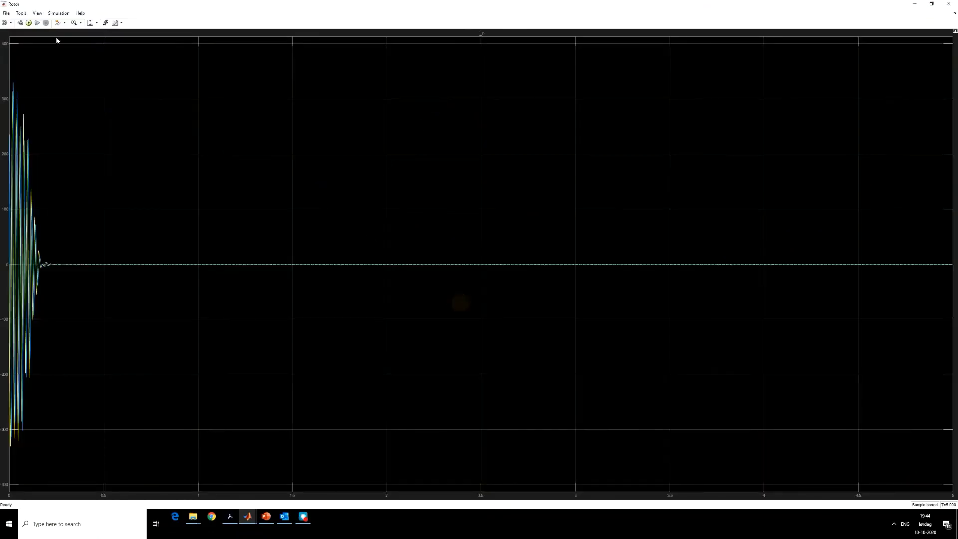
pyautogui.click(81, 23)
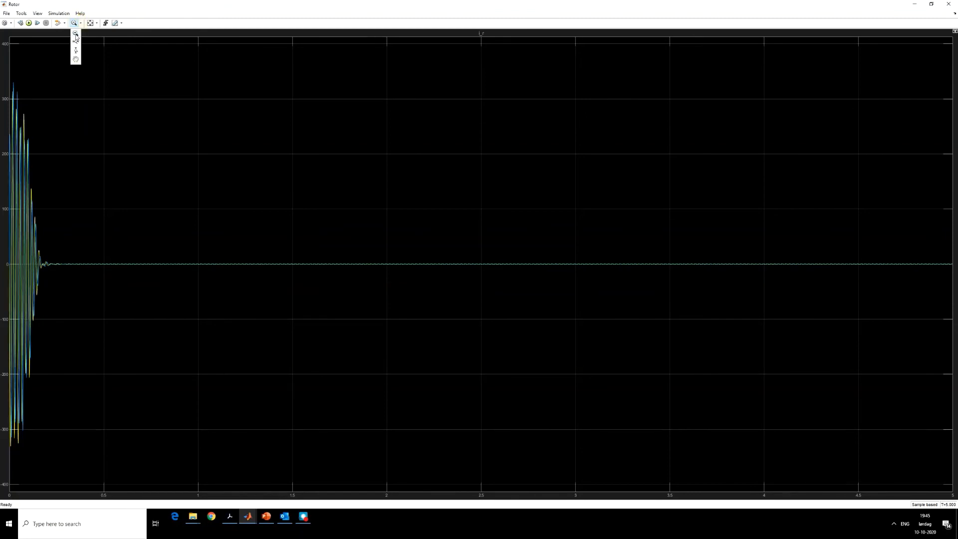
pyautogui.click(77, 34)
pyautogui.moveTo(347, 254); pyautogui.dragTo(405, 283)
pyautogui.moveTo(315, 193); pyautogui.dragTo(824, 253)
pyautogui.moveTo(192, 188); pyautogui.dragTo(822, 361)
pyautogui.rightClick(383, 37)
pyautogui.rightClick(389, 6)
pyautogui.click(413, 51)
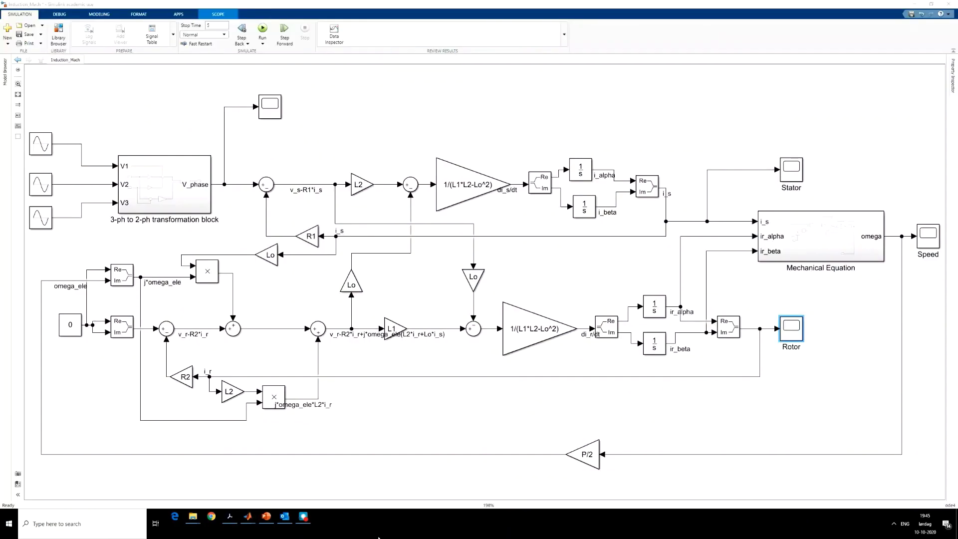